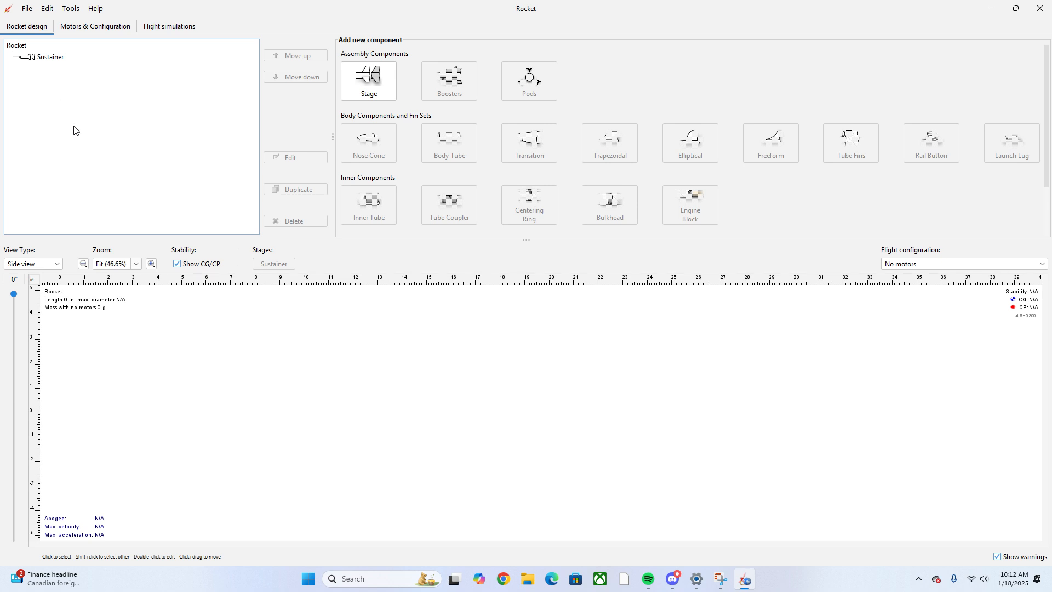
Add a nose cone to the Sustainer stage and look through the preset parts, keeping it custom instead of applying one
{"action": "left_click", "coordinate": [49, 59]}
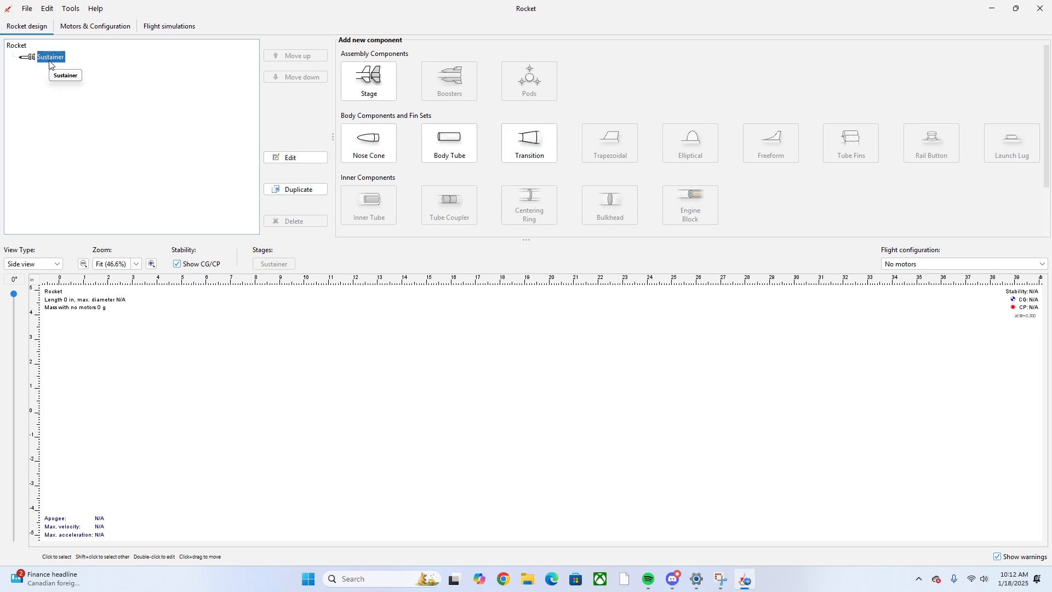
{"action": "left_click", "coordinate": [378, 156]}
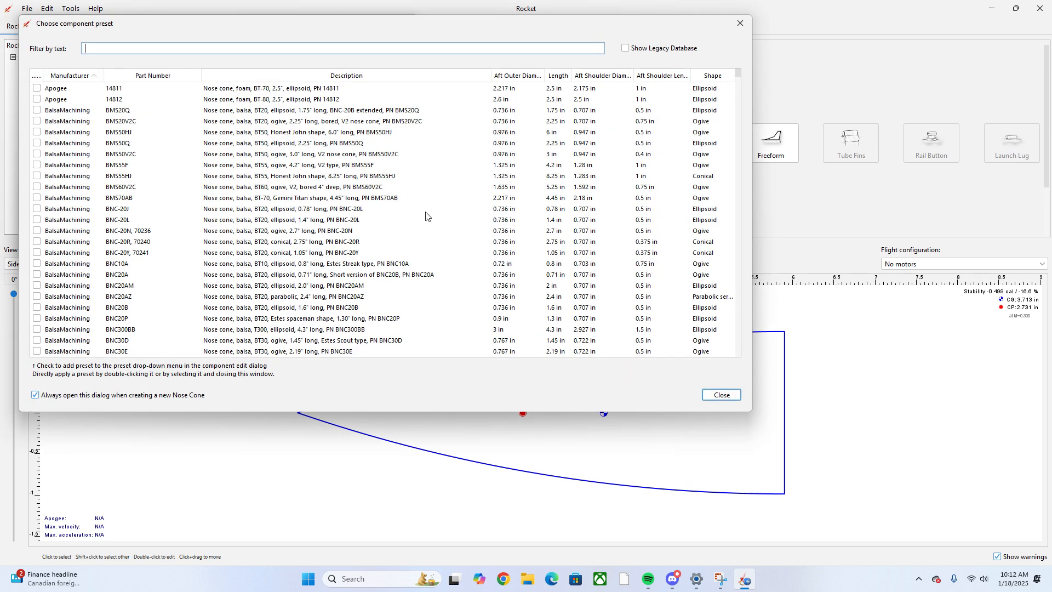
{"action": "scroll", "coordinate": [285, 274], "scroll_direction": "down", "scroll_amount": 10}
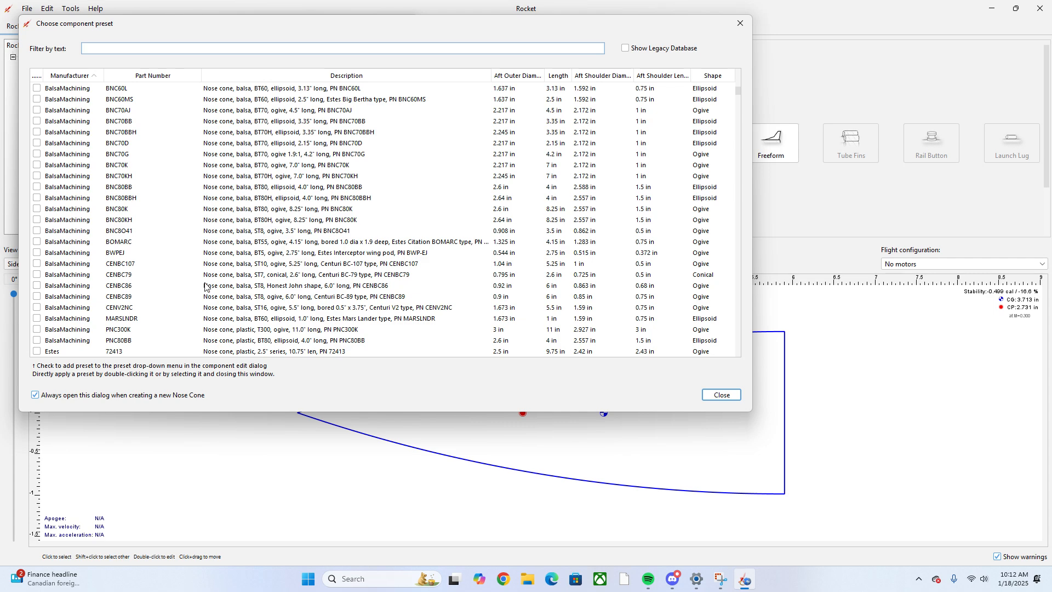
{"action": "scroll", "coordinate": [205, 287], "scroll_direction": "down", "scroll_amount": 5}
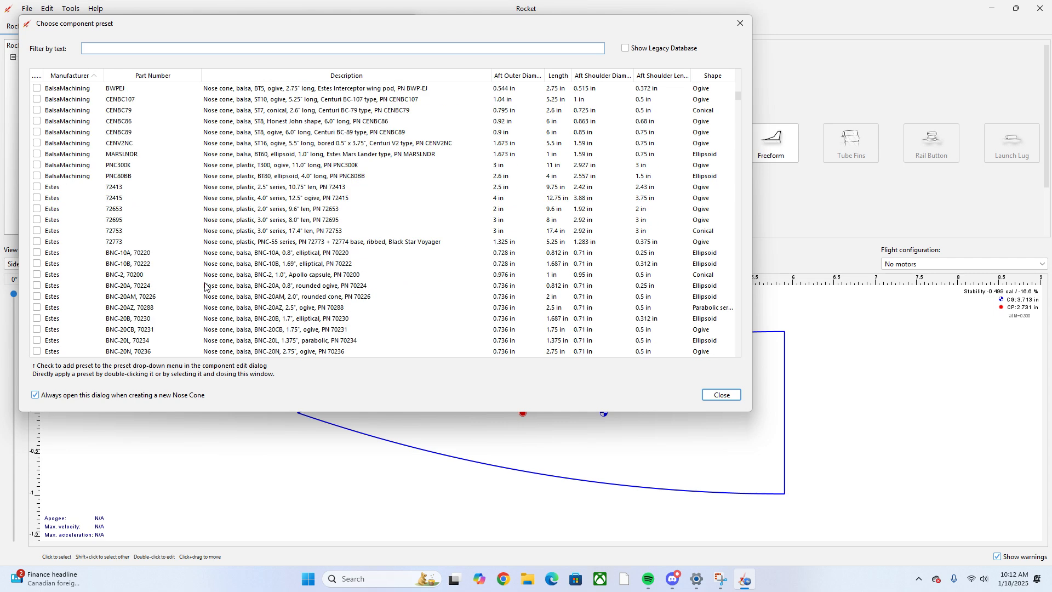
{"action": "scroll", "coordinate": [201, 279], "scroll_direction": "down", "scroll_amount": 20}
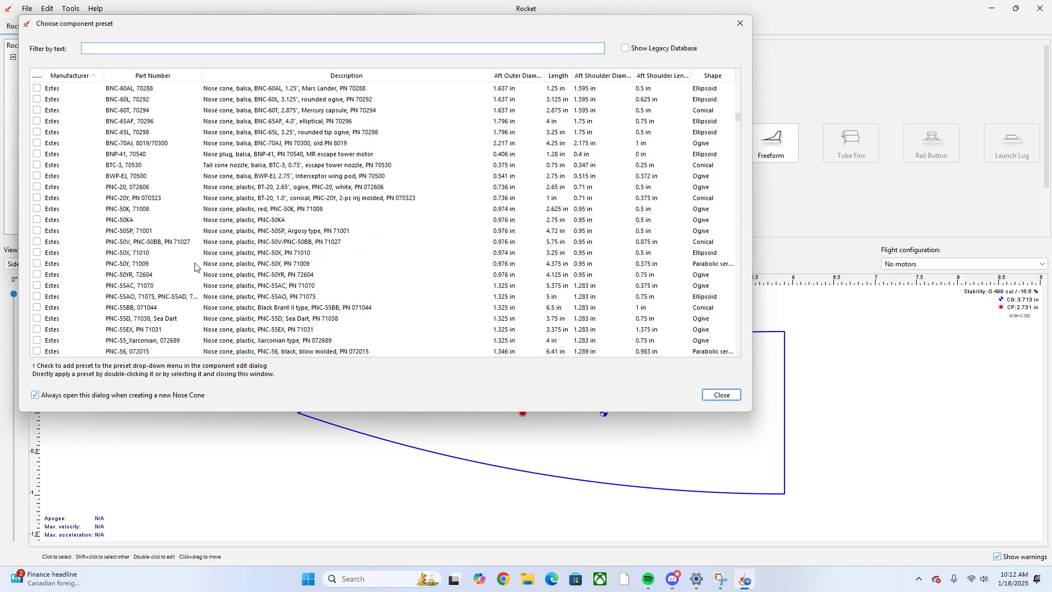
{"action": "scroll", "coordinate": [195, 265], "scroll_direction": "down", "scroll_amount": 7}
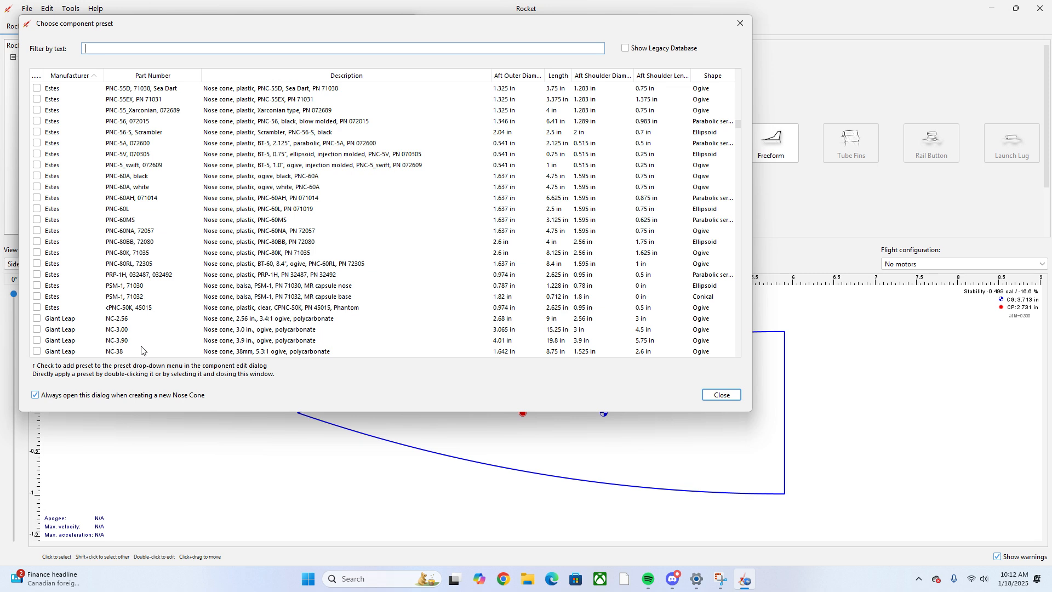
{"action": "left_click", "coordinate": [716, 395]}
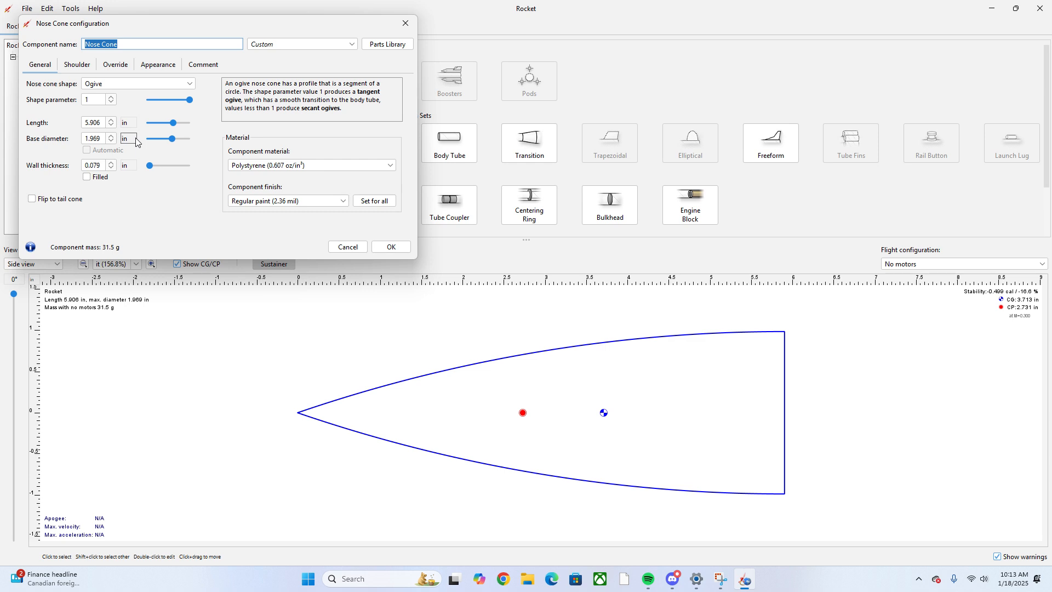
Set the nose cone's length to 2.362 in and its base diameter to 2.64 in
{"action": "left_click", "coordinate": [101, 122]}
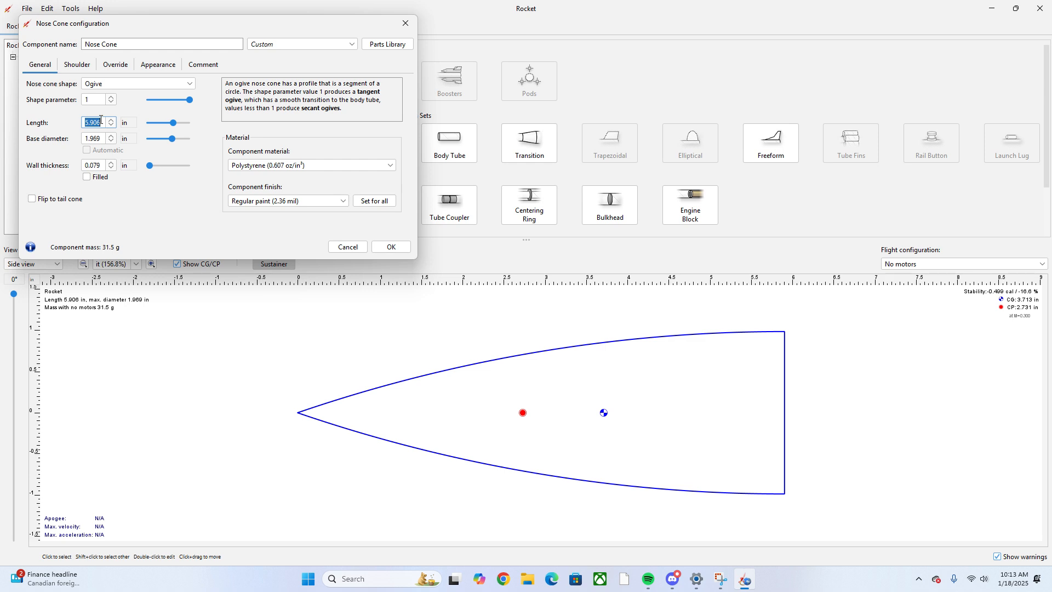
{"action": "type", "text": "2.362"}
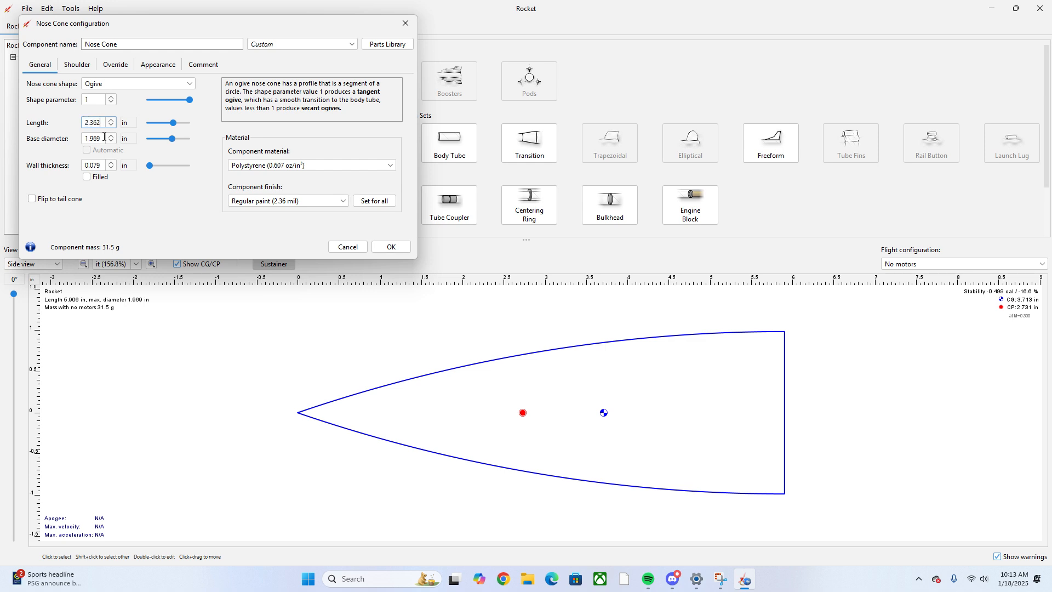
{"action": "left_click", "coordinate": [104, 137]}
{"action": "key", "text": "BackSpace"}
{"action": "type", "text": "2.64"}
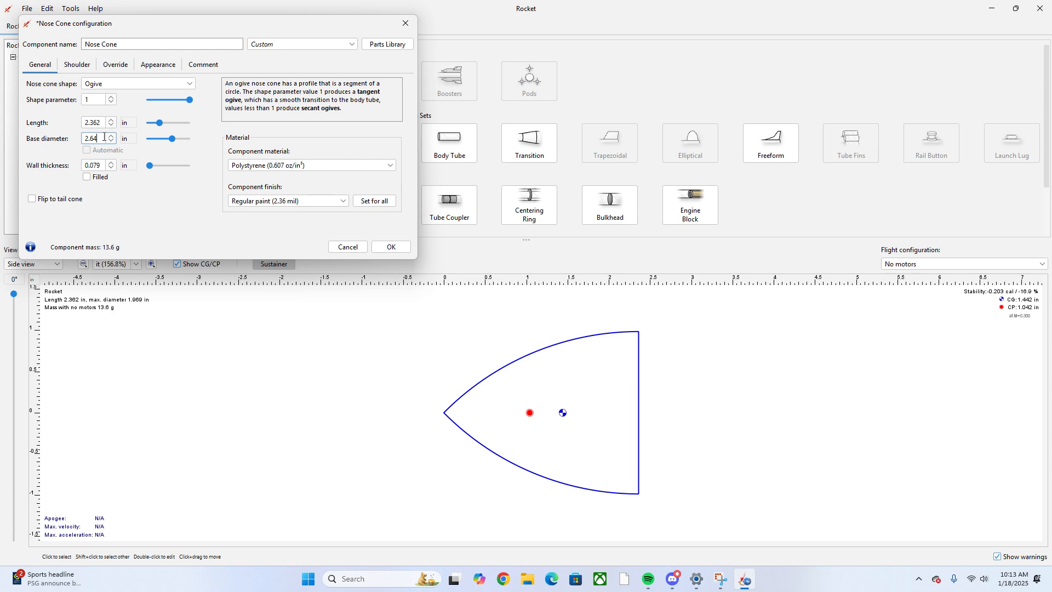
{"action": "left_click", "coordinate": [104, 165]}
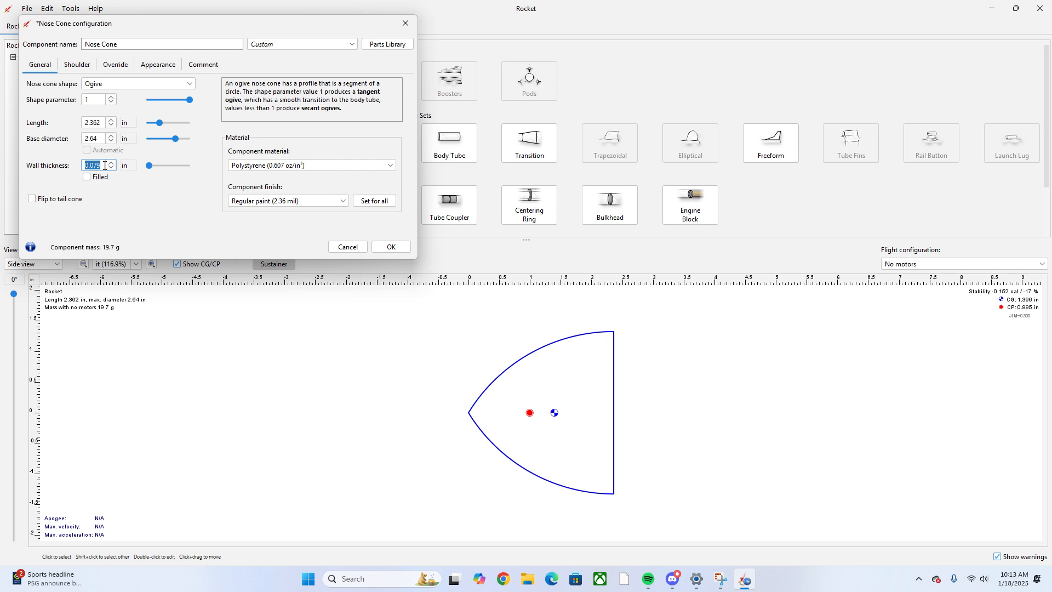
Assign the custom ABS material to the nose cone and set its finish to Unfinished (5.91 mil)
{"action": "left_click", "coordinate": [266, 165]}
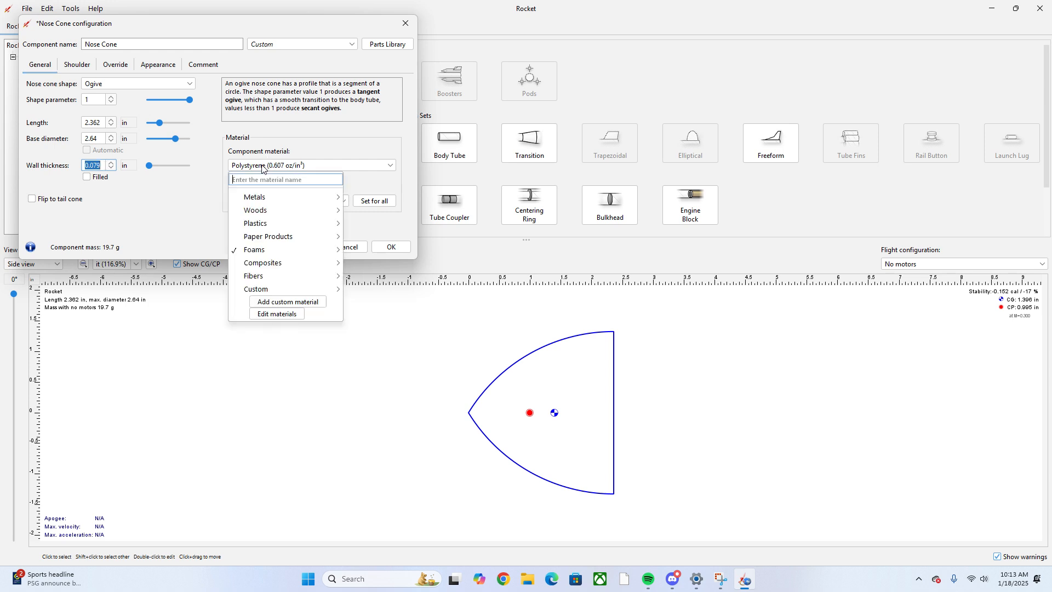
{"action": "mouse_move", "coordinate": [272, 254]}
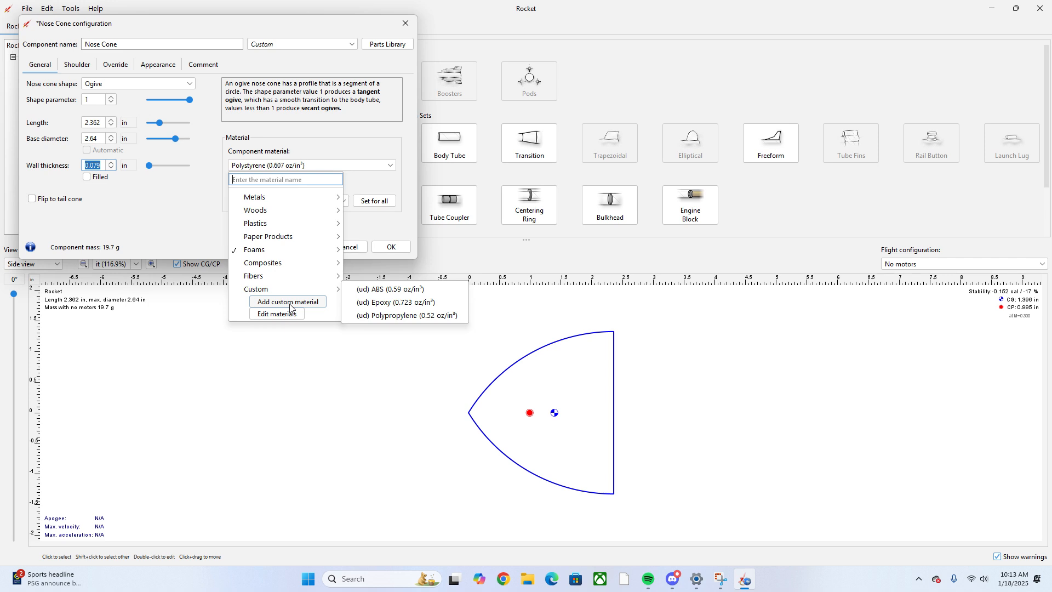
{"action": "left_click", "coordinate": [369, 294]}
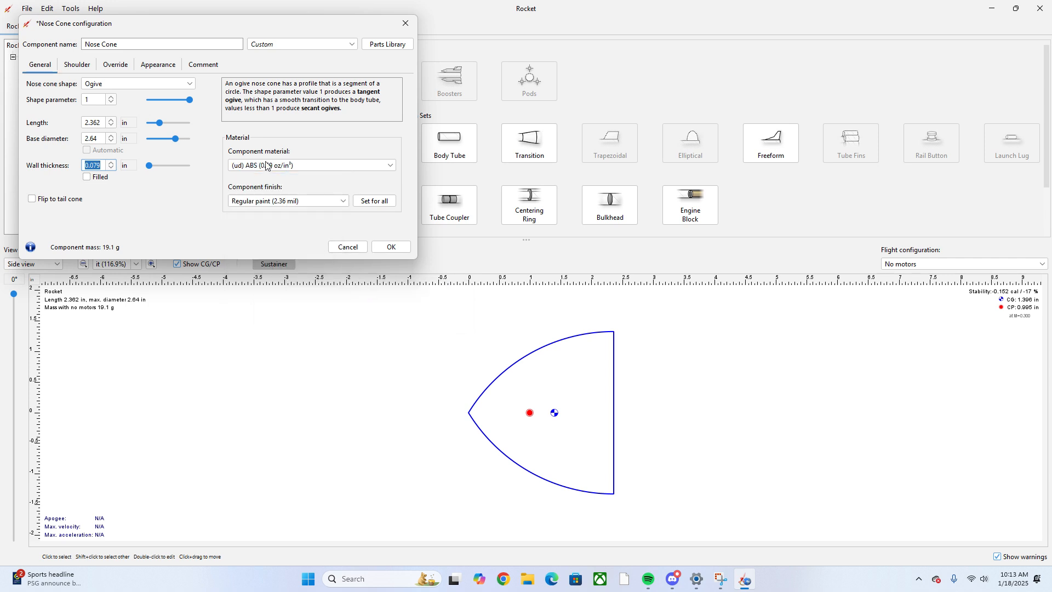
{"action": "left_click", "coordinate": [274, 201]}
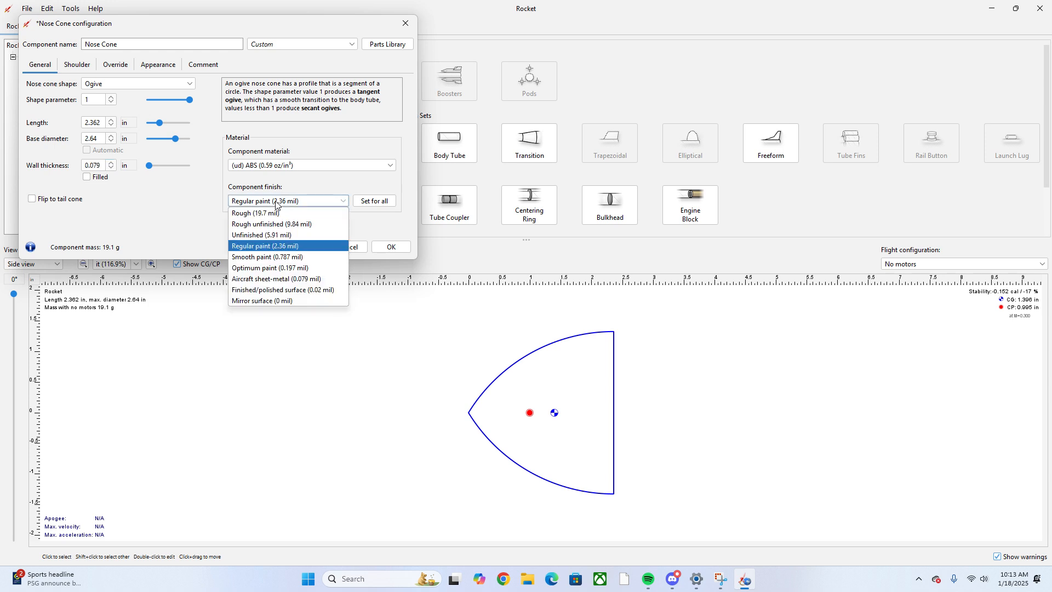
{"action": "left_click", "coordinate": [291, 235]}
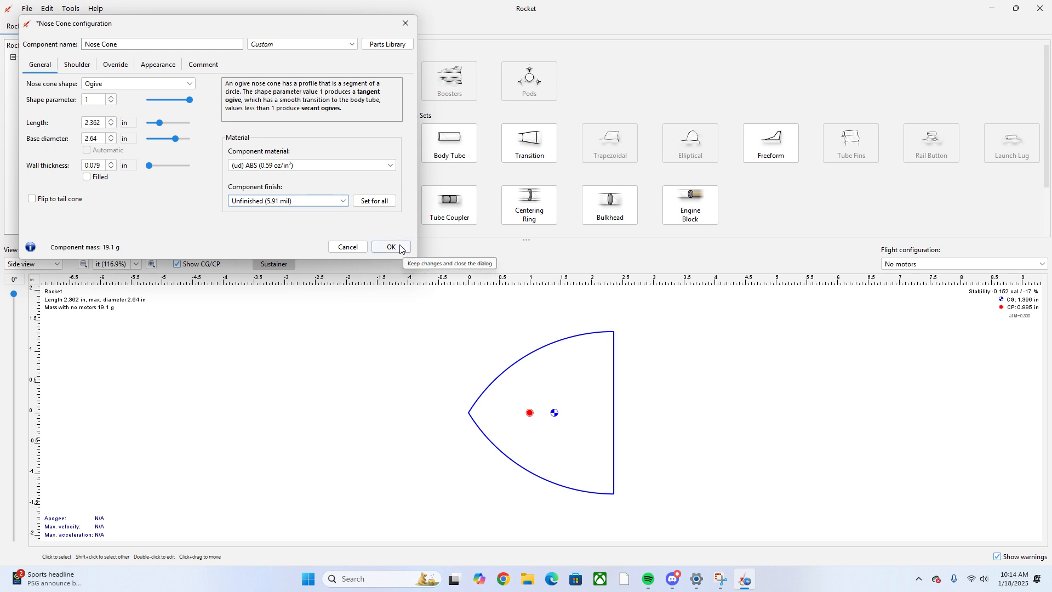
Give the nose cone a shoulder 2.6 in in diameter, 0.8 in long and 0.062 in thick, and accept the configuration
{"action": "left_click", "coordinate": [78, 64]}
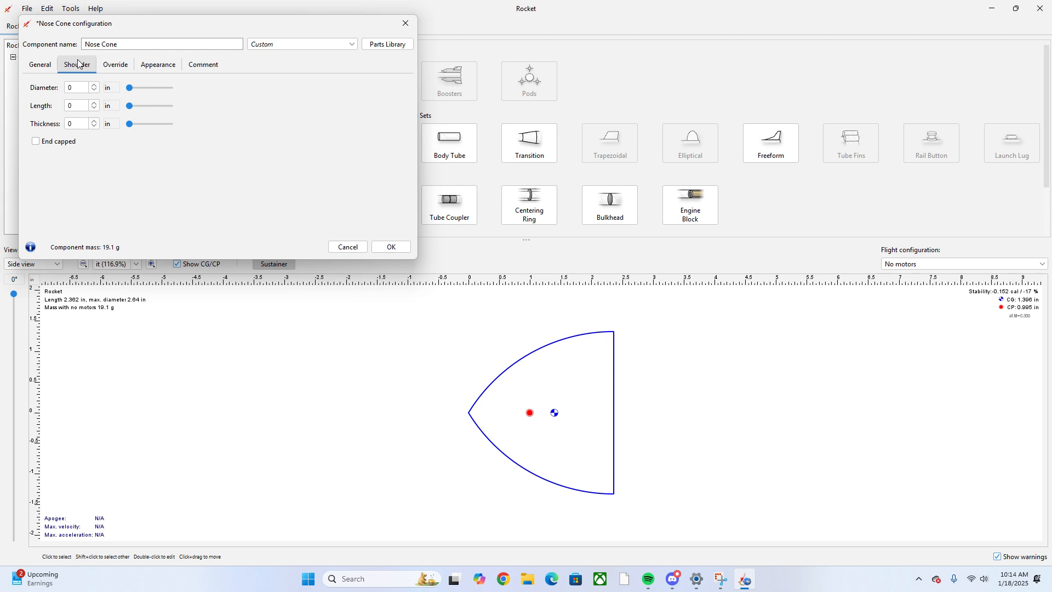
{"action": "left_click", "coordinate": [75, 88]}
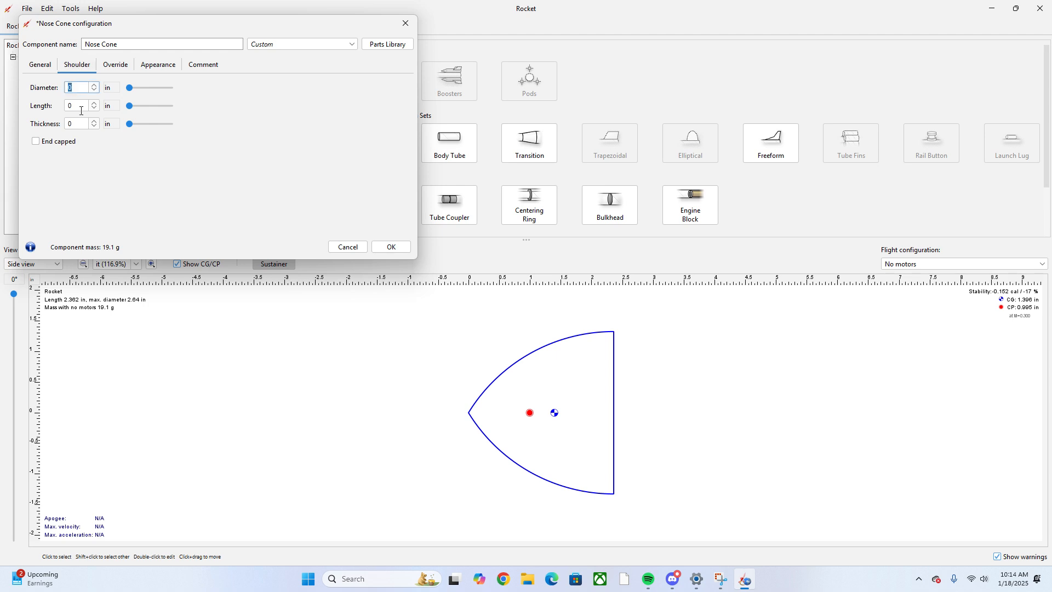
{"action": "type", "text": "2.6"}
{"action": "left_click", "coordinate": [83, 106]}
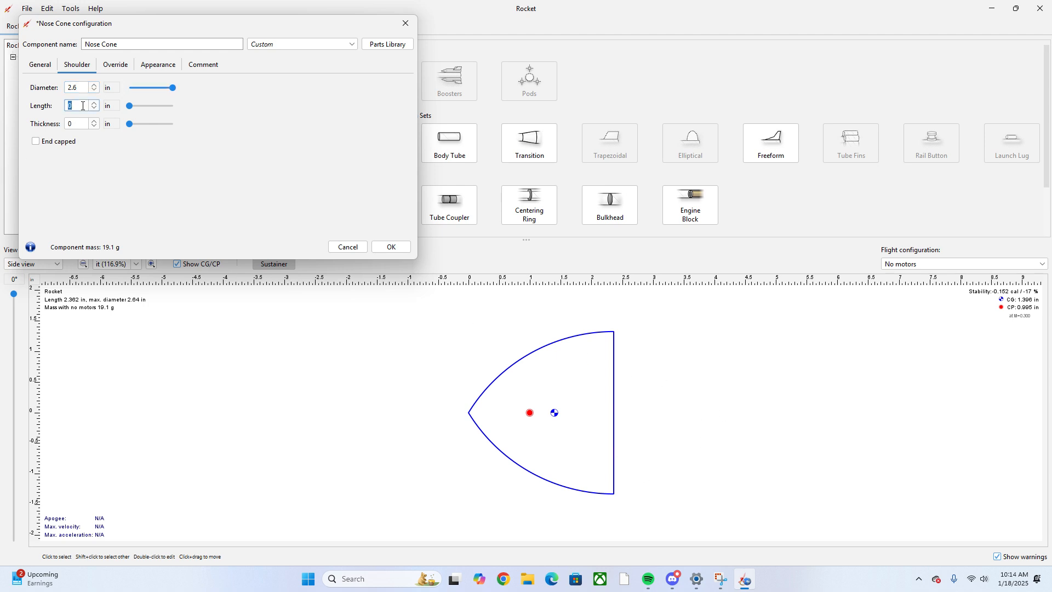
{"action": "left_click", "coordinate": [83, 106]}
{"action": "type", "text": ".8"}
{"action": "left_click", "coordinate": [89, 123]}
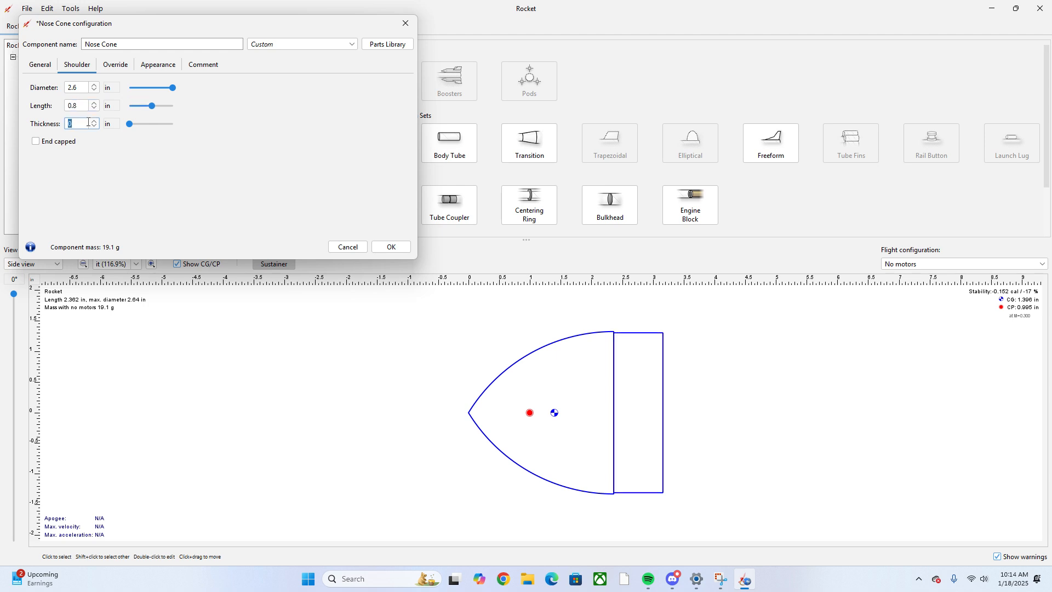
{"action": "type", "text": "0.062"}
{"action": "left_click", "coordinate": [403, 250]}
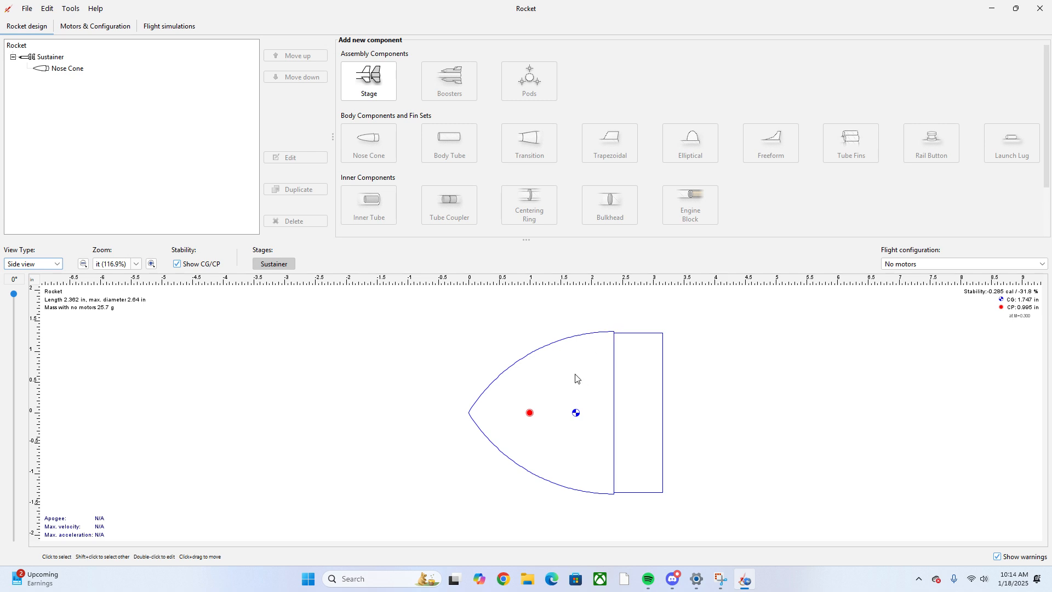
Add a custom bulkhead to the nose cone, offset 0.7 in from the bottom of the parent component, and enlarge its diameter
{"action": "left_click", "coordinate": [659, 338]}
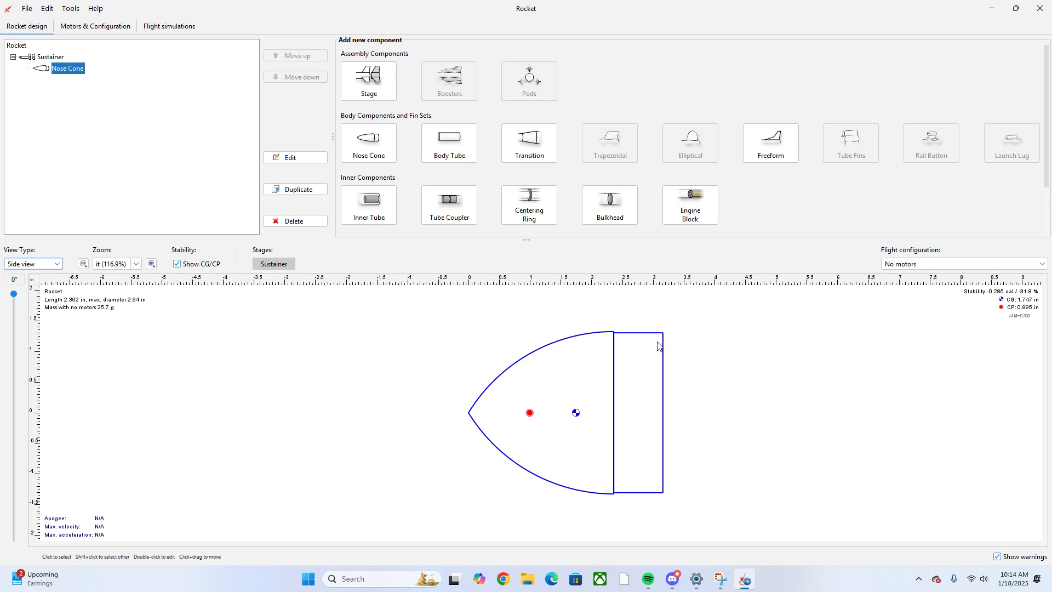
{"action": "scroll", "coordinate": [536, 110], "scroll_direction": "down", "scroll_amount": 2}
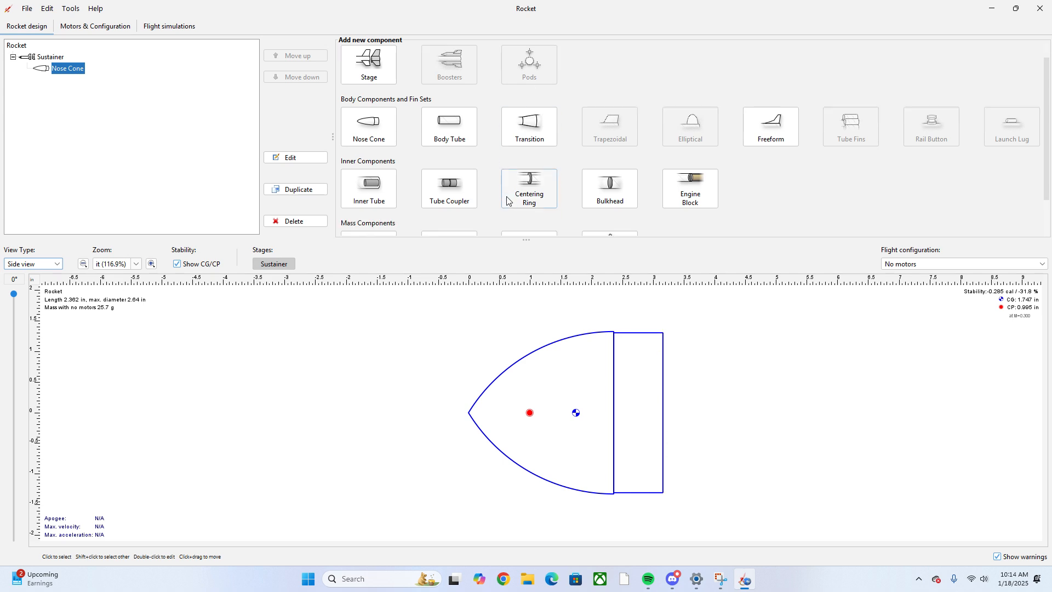
{"action": "left_click", "coordinate": [606, 175]}
{"action": "left_click", "coordinate": [721, 393]}
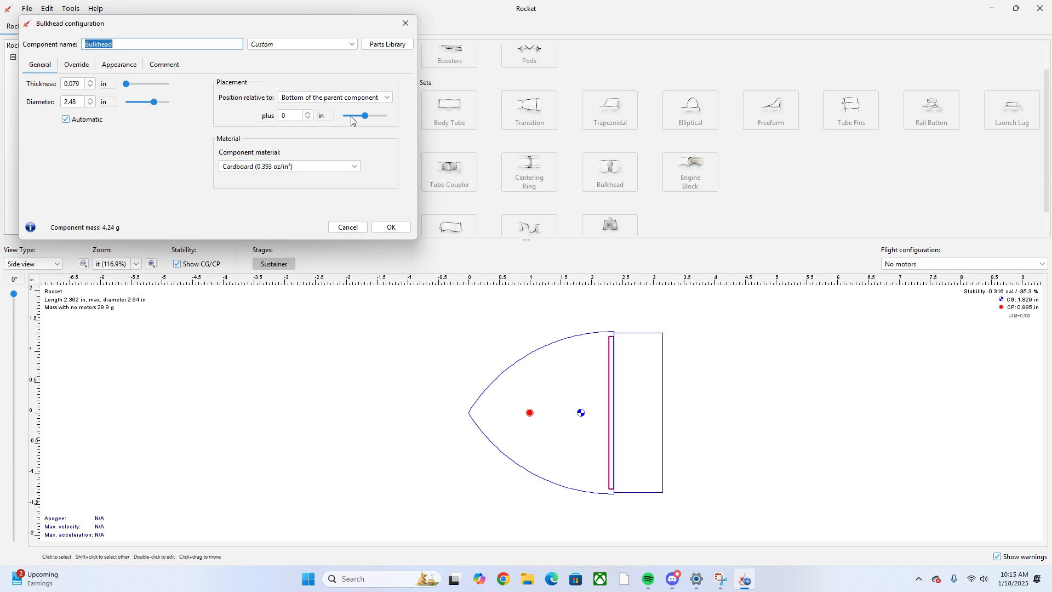
{"action": "left_click_drag", "start_coordinate": [365, 117], "coordinate": [370, 116]}
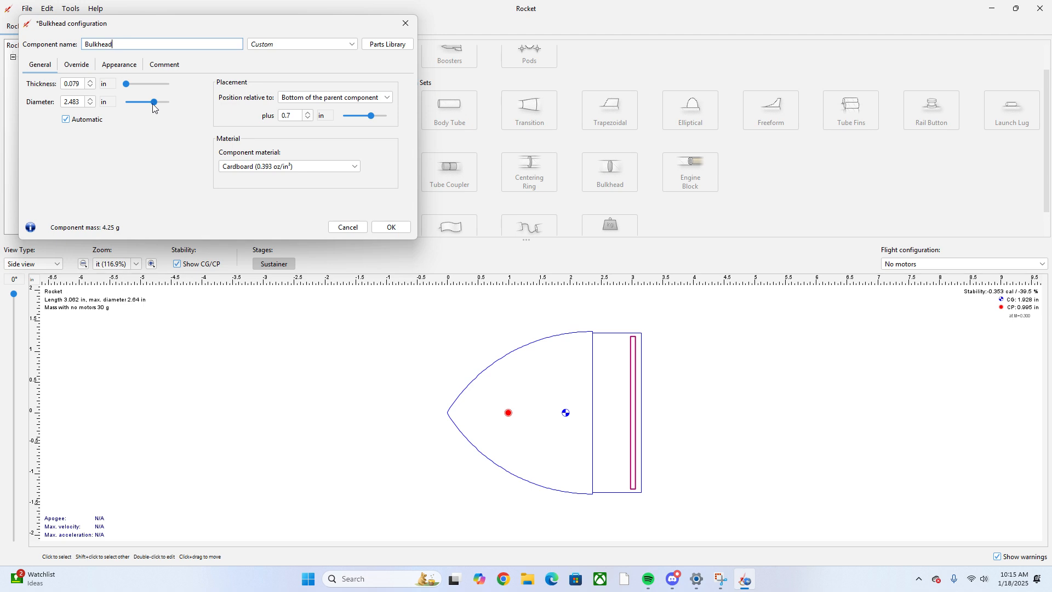
{"action": "left_click_drag", "start_coordinate": [157, 106], "coordinate": [157, 106]}
{"action": "left_click", "coordinate": [399, 227]}
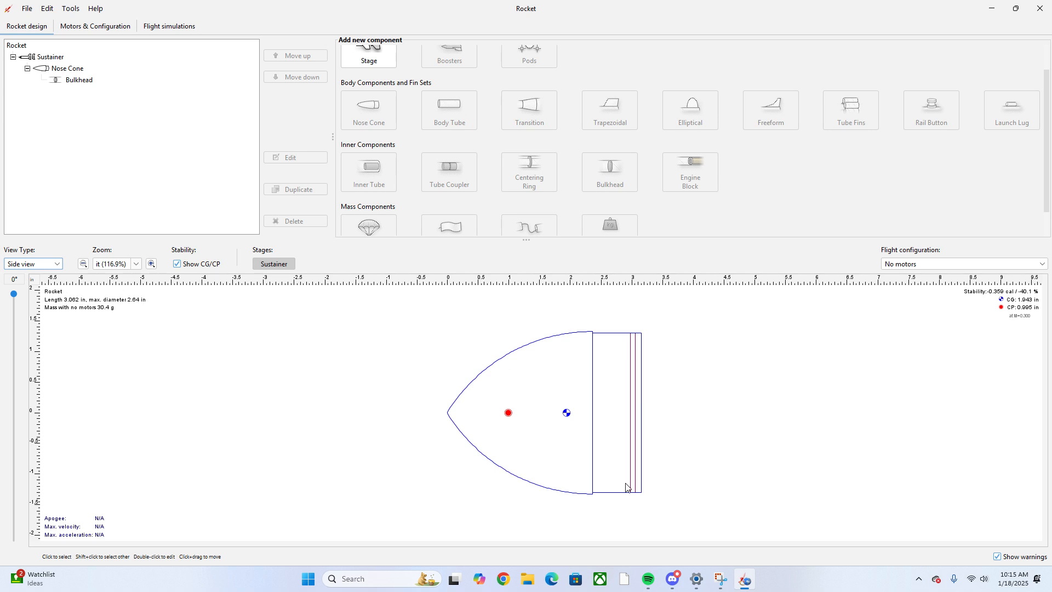
Delete the bulkhead from the nose cone
{"action": "left_click", "coordinate": [635, 438]}
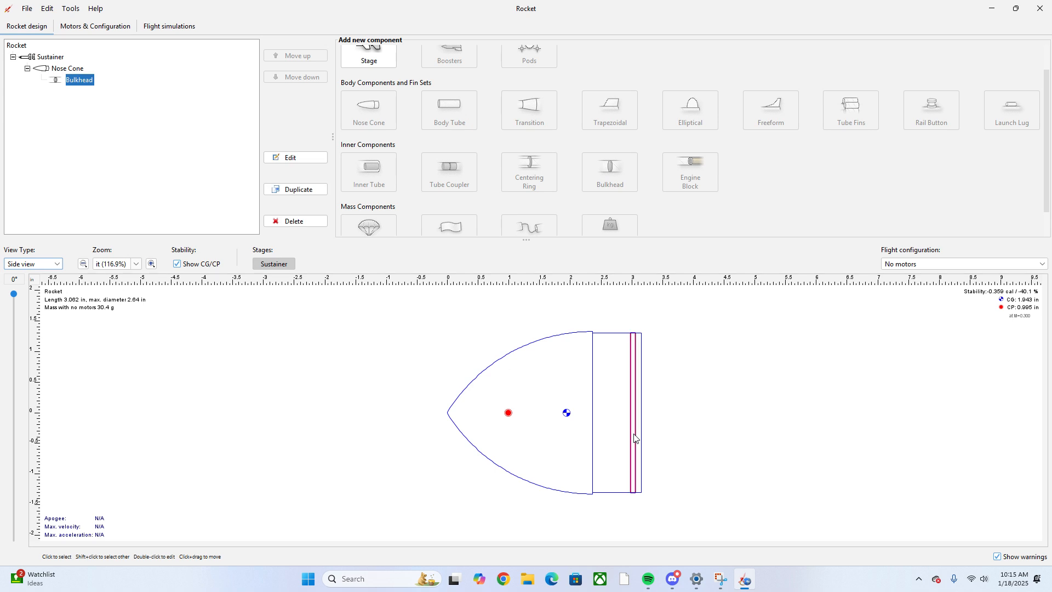
{"action": "right_click", "coordinate": [72, 87]}
{"action": "left_click", "coordinate": [100, 153]}
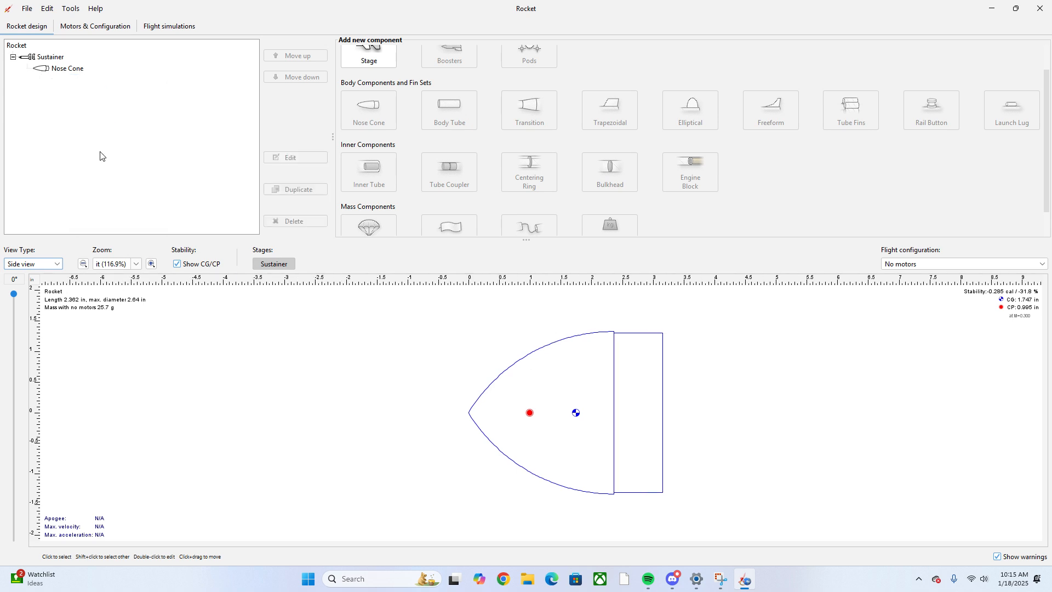
Add a body tube behind the nose cone using the BalsaMachining T80H-34 preset
{"action": "left_click", "coordinate": [51, 70]}
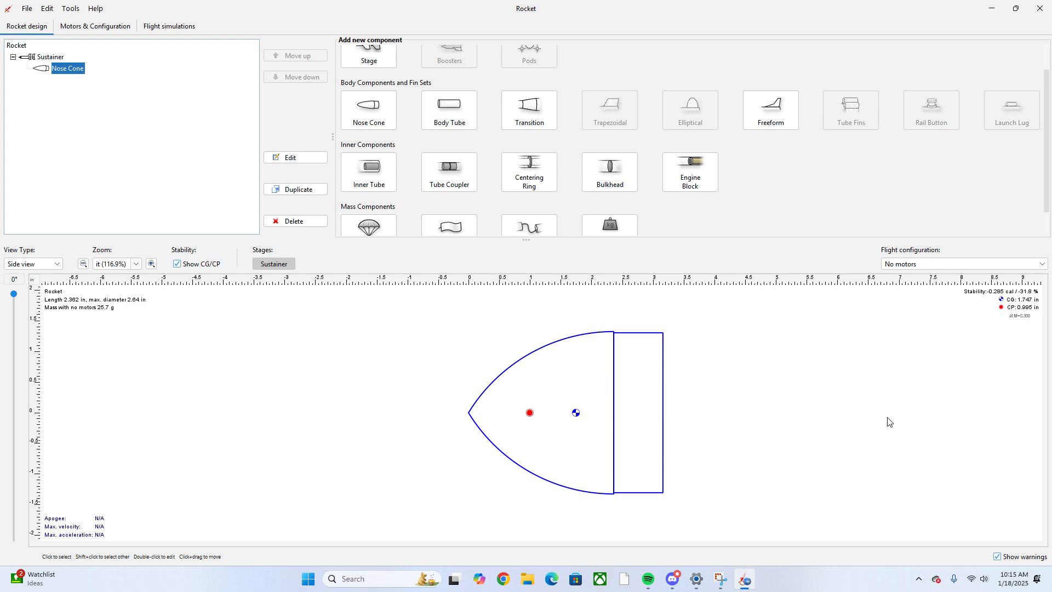
{"action": "left_click", "coordinate": [462, 123]}
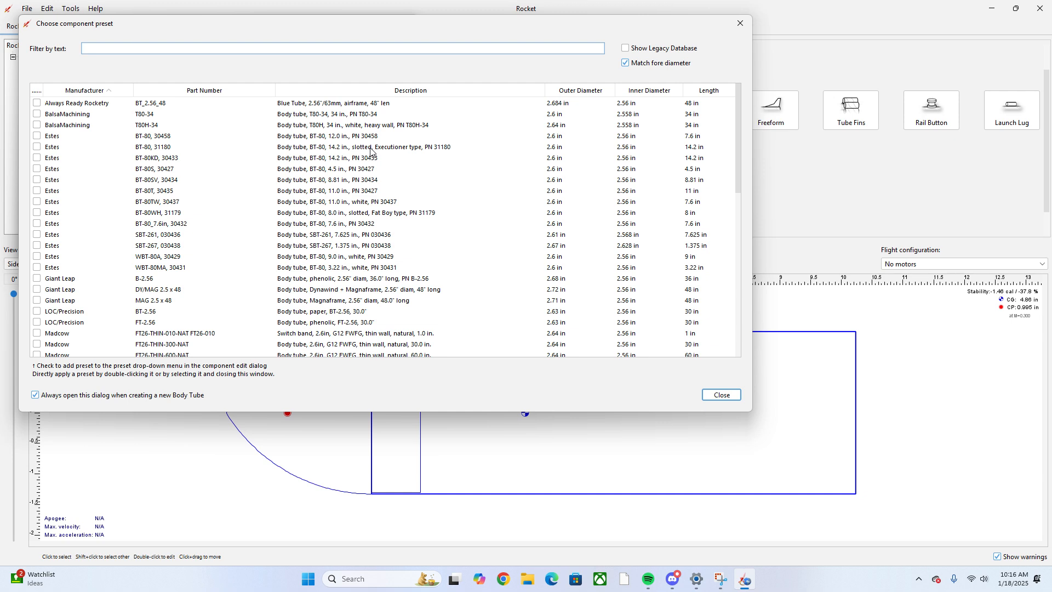
{"action": "left_click", "coordinate": [149, 125]}
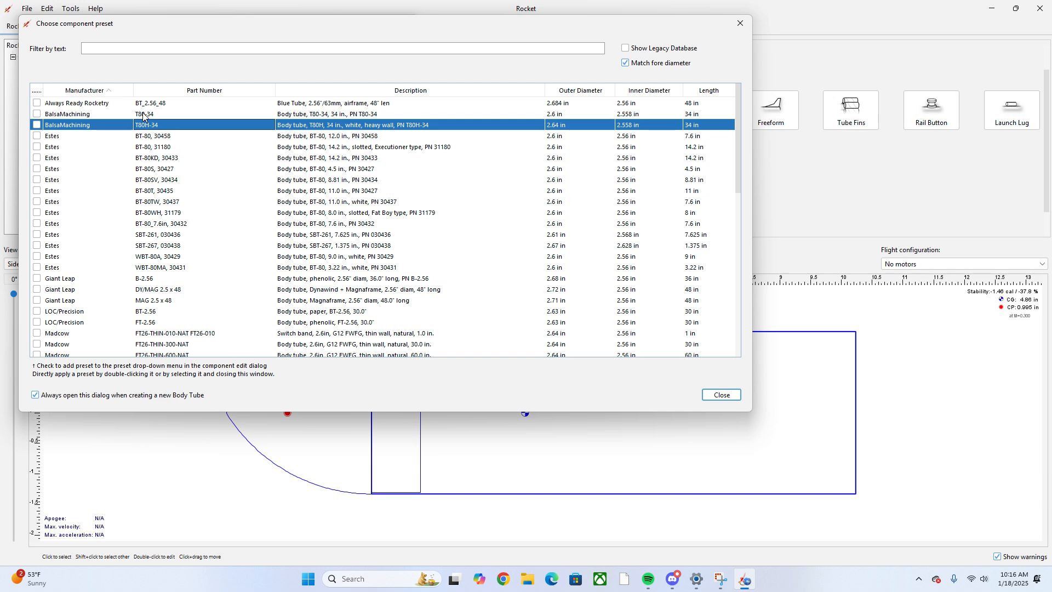
{"action": "double_click", "coordinate": [387, 126]}
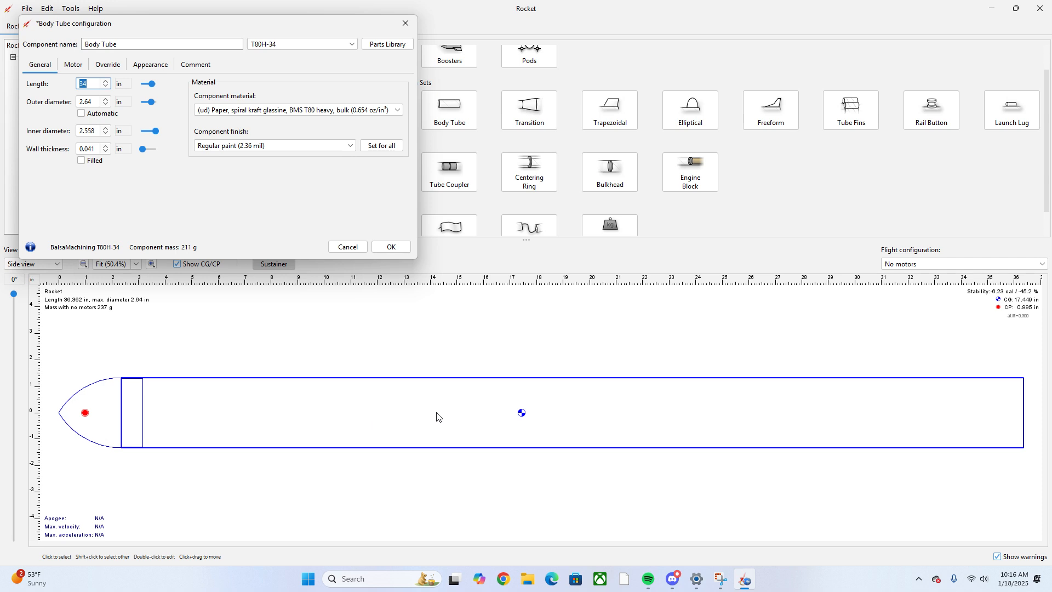
Set the body tube's length to 8.4 in and accept its configuration
{"action": "key", "text": "BackSpace"}
{"action": "type", "text": "8.4"}
{"action": "left_click", "coordinate": [402, 251]}
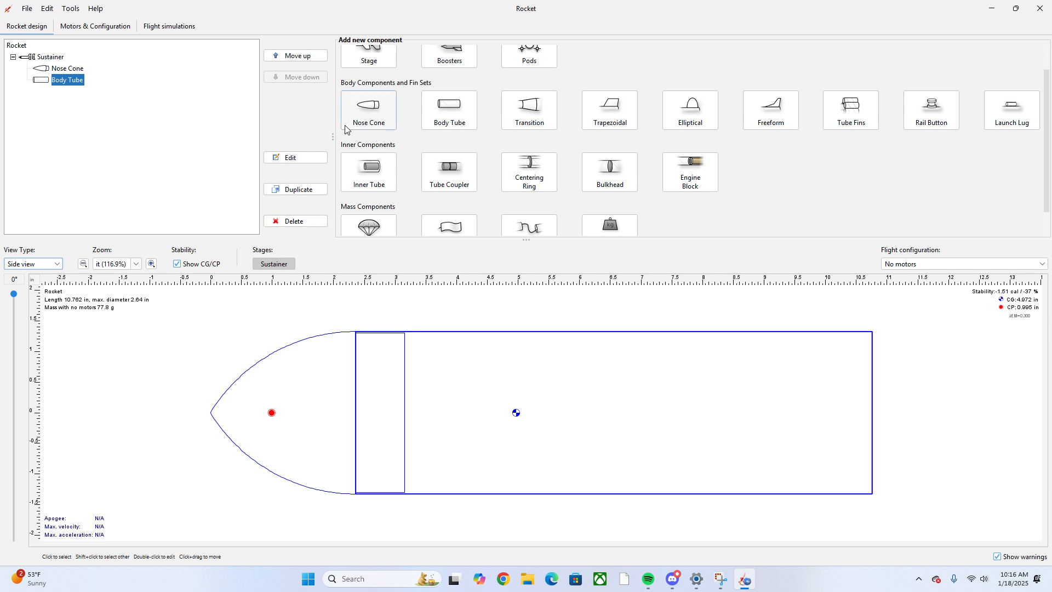
Add a custom transition behind the body tube without using a component preset
{"action": "left_click", "coordinate": [529, 109]}
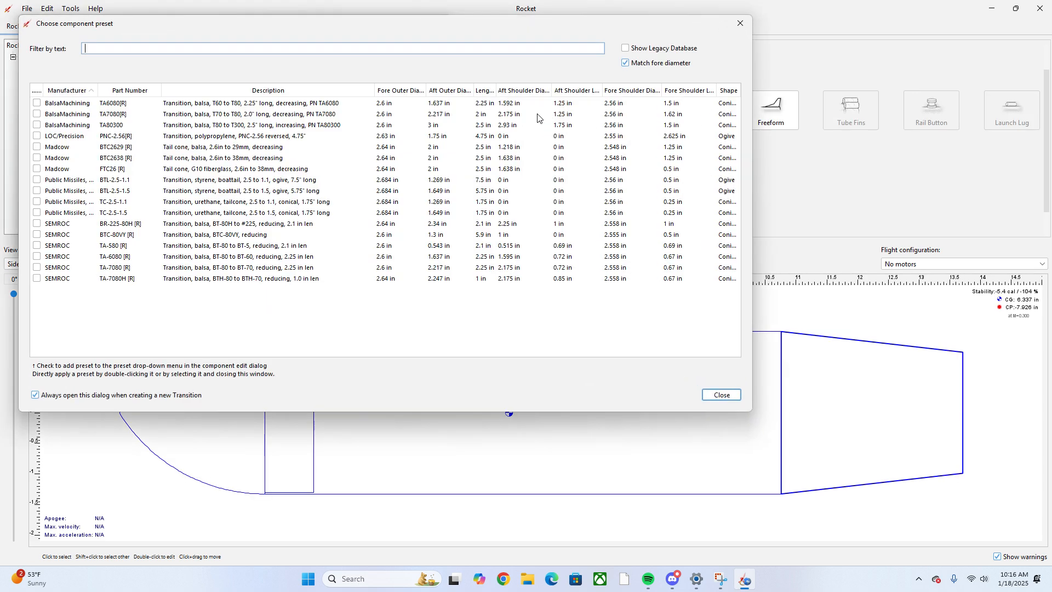
{"action": "left_click", "coordinate": [722, 399]}
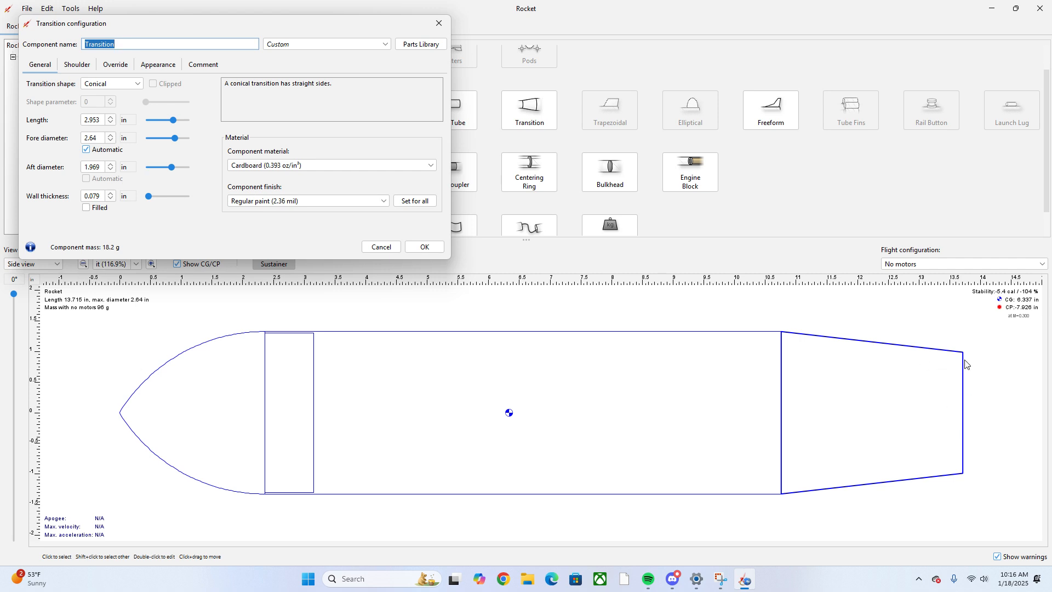
{"action": "left_click", "coordinate": [468, 15]}
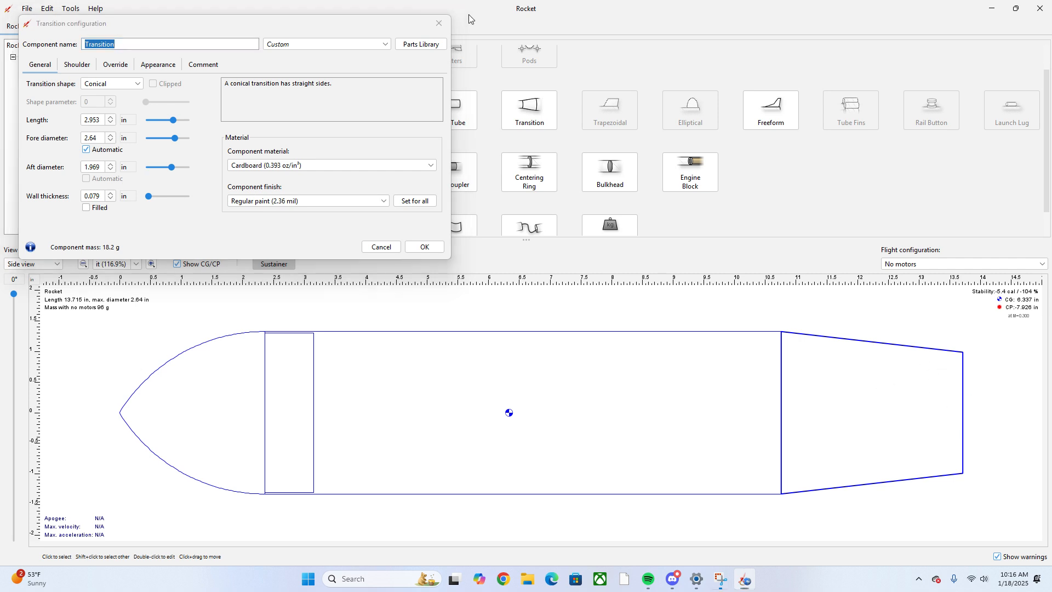
Try the Ogive and Ellipsoid shapes on the transition, and return it to Conical
{"action": "left_click", "coordinate": [126, 83]}
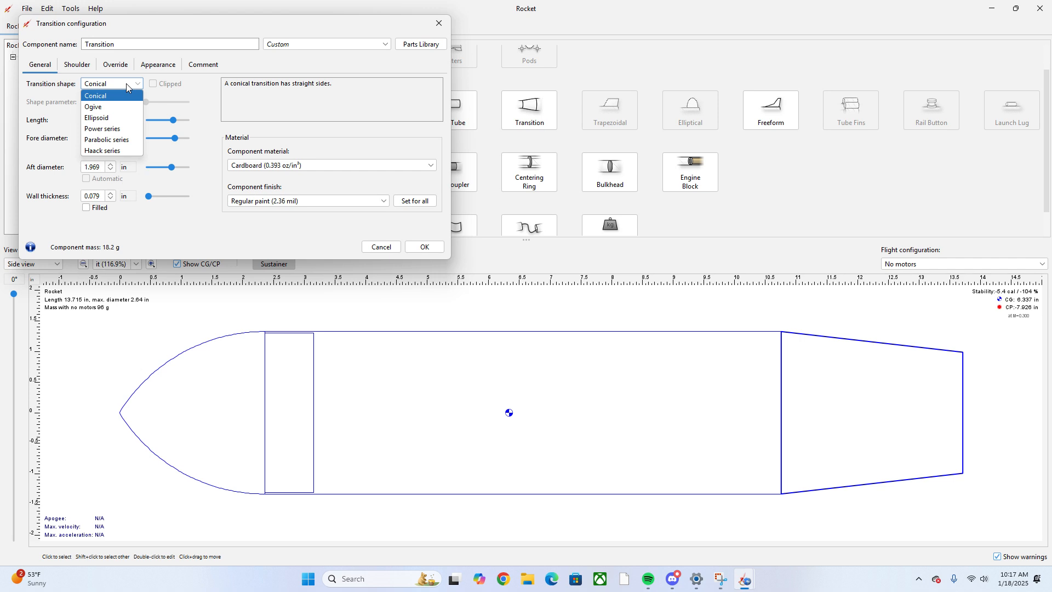
{"action": "left_click", "coordinate": [126, 107]}
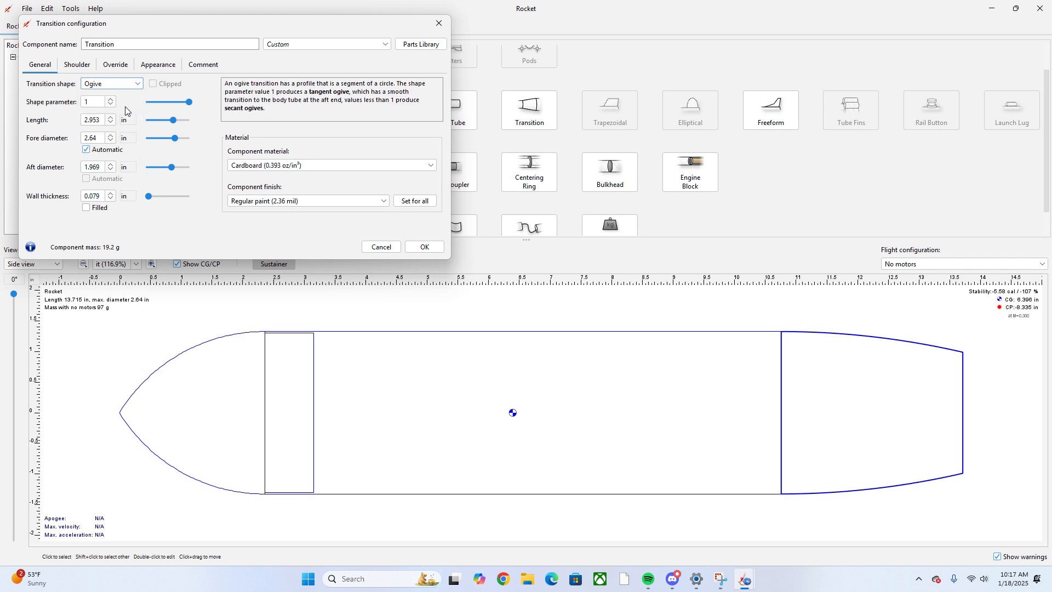
{"action": "left_click", "coordinate": [124, 86]}
{"action": "left_click", "coordinate": [122, 118]}
{"action": "left_click", "coordinate": [117, 88]}
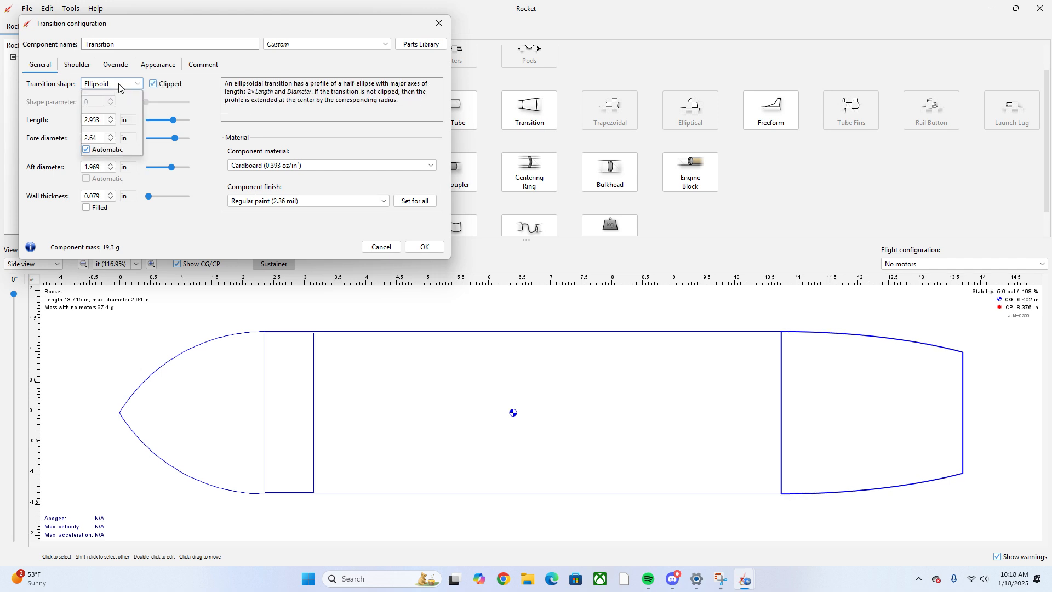
{"action": "left_click", "coordinate": [121, 97]}
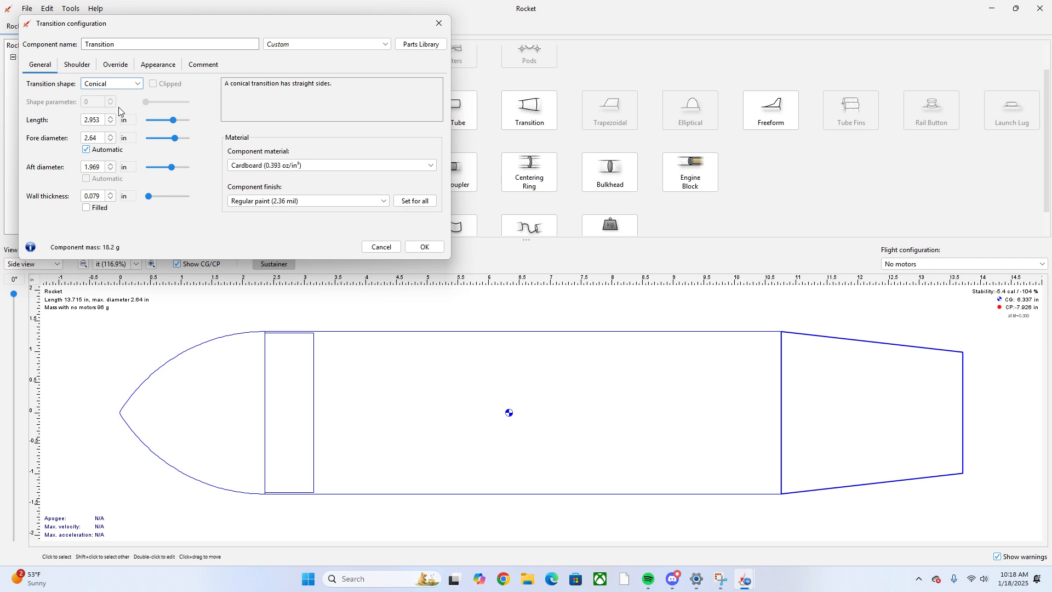
Set the transition's length to 2 in and its aft diameter to 2.245 in
{"action": "left_click", "coordinate": [99, 120]}
{"action": "key", "text": "BackSpace"}
{"action": "type", "text": "2"}
{"action": "left_click", "coordinate": [100, 164]}
{"action": "key", "text": "BackSpace"}
{"action": "type", "text": "2.245"}
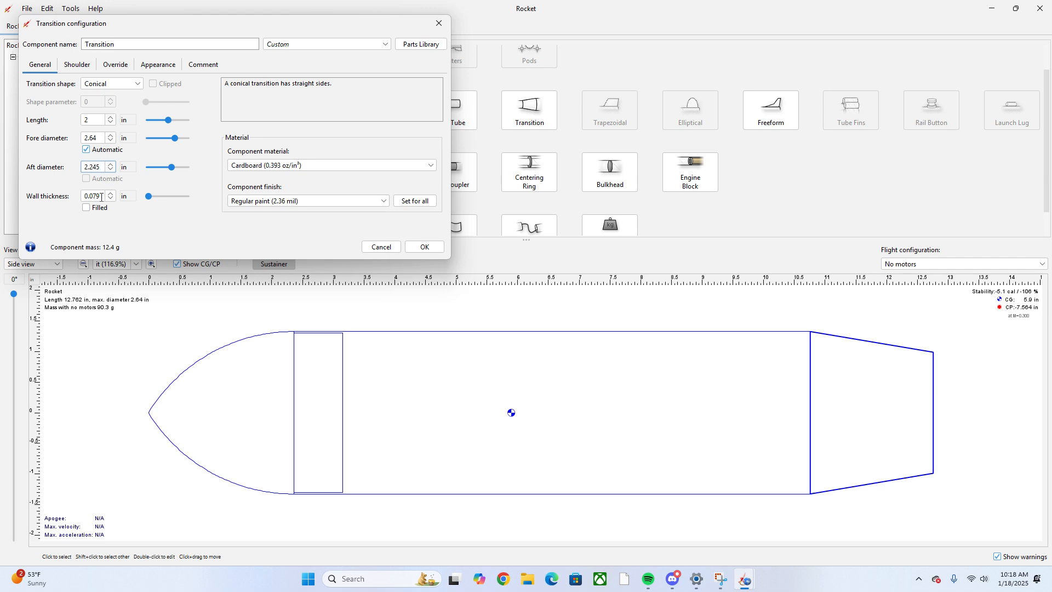
Give the transition a fore shoulder with a 2.6 in diameter, 0.6 in length and 0.062 in thickness
{"action": "left_click", "coordinate": [78, 65]}
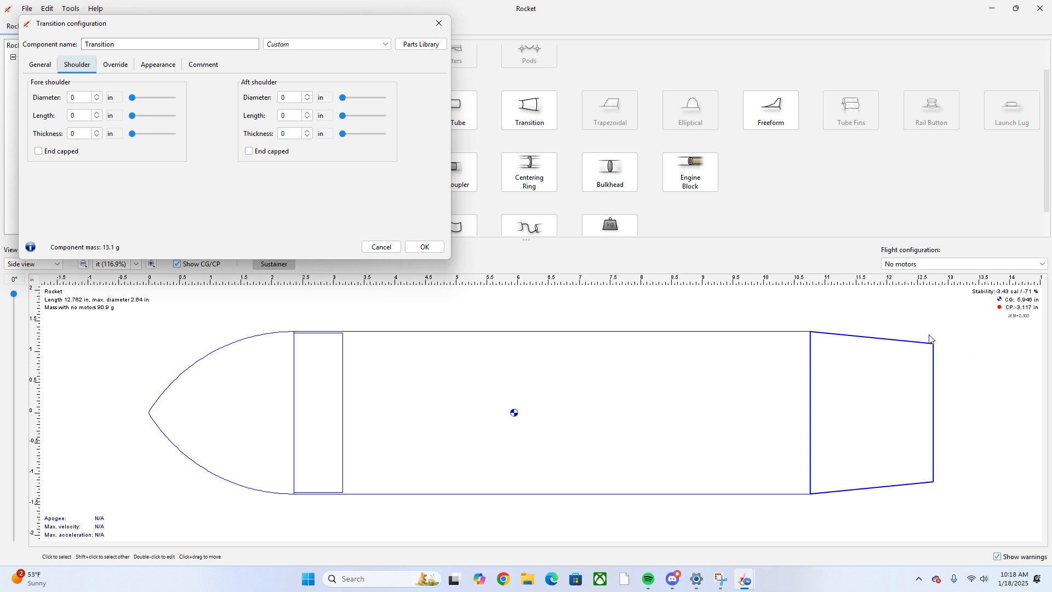
{"action": "left_click", "coordinate": [468, 23]}
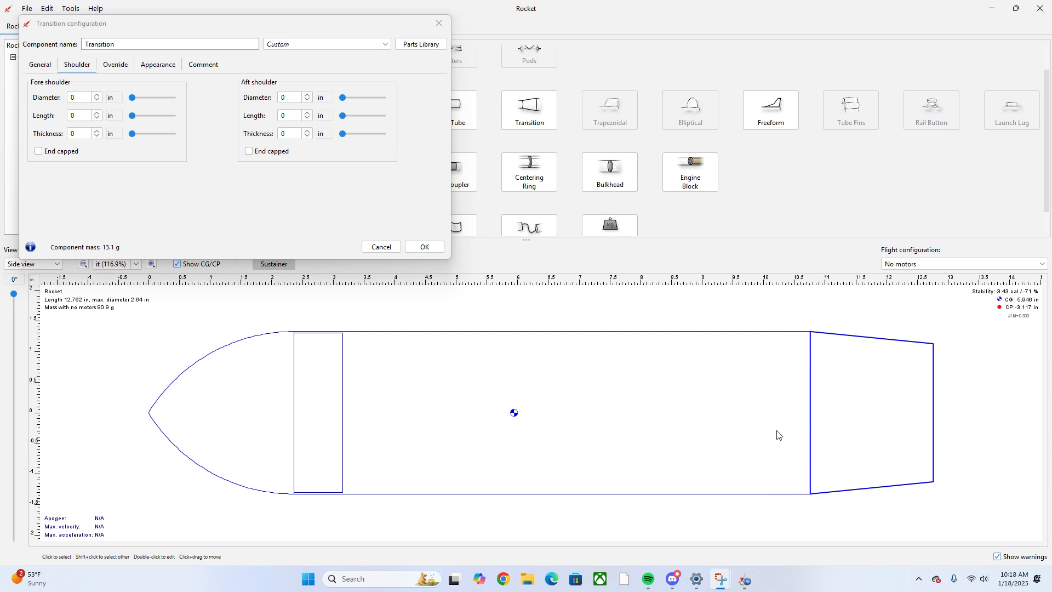
{"action": "left_click", "coordinate": [86, 99]}
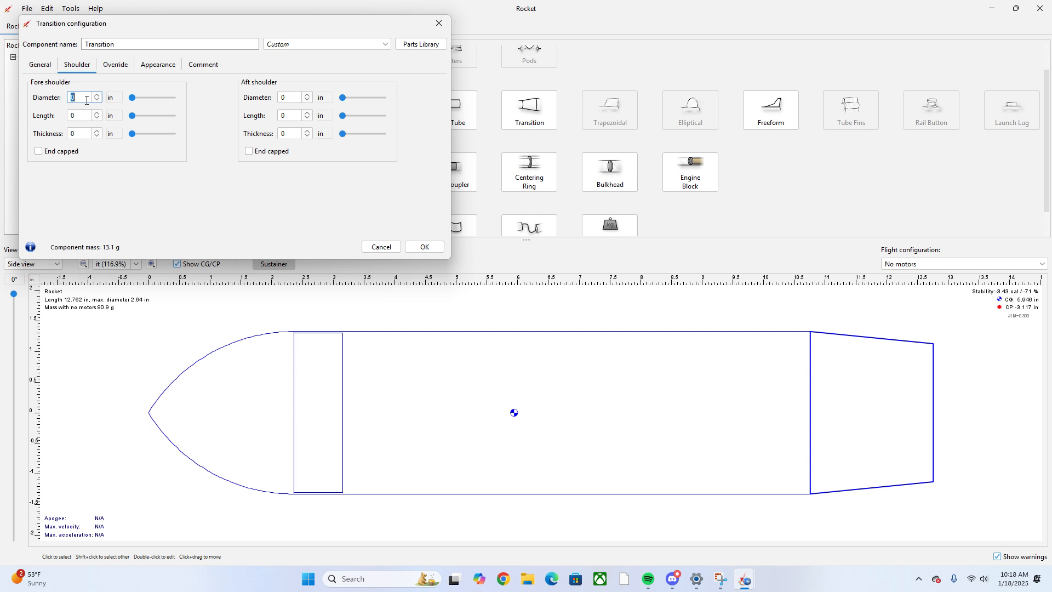
{"action": "key", "text": "BackSpace"}
{"action": "type", "text": "2.6"}
{"action": "left_click", "coordinate": [90, 116]}
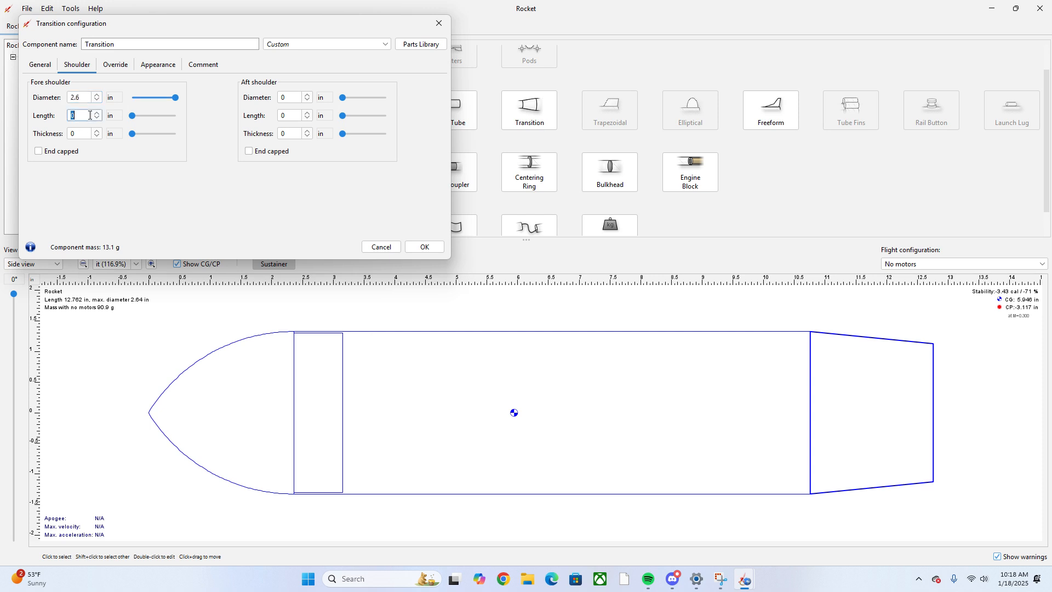
{"action": "type", "text": "0.6"}
{"action": "left_click", "coordinate": [91, 136]}
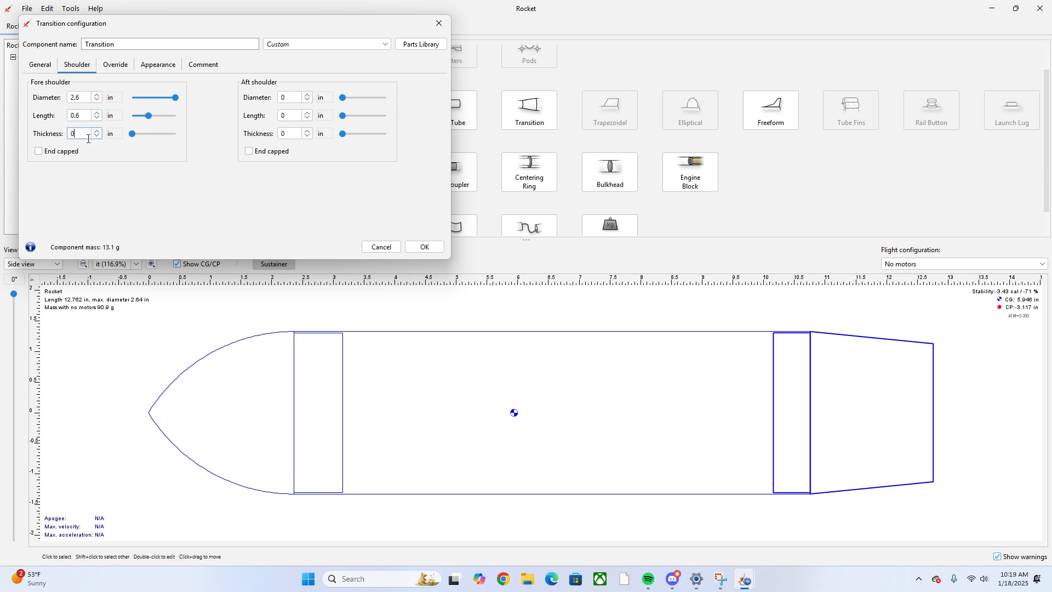
{"action": "type", "text": "0.062"}
{"action": "left_click", "coordinate": [465, 23]}
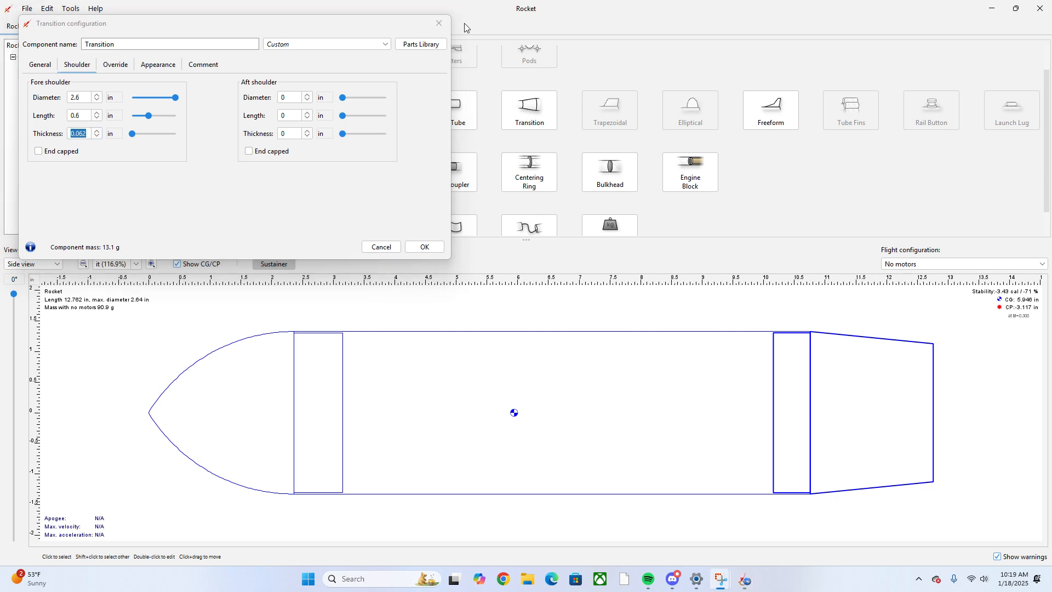
Give the transition an aft shoulder of 2.175 in diameter, 0.7 in length and 0.062 in thickness, and accept the configuration
{"action": "left_click", "coordinate": [290, 97]}
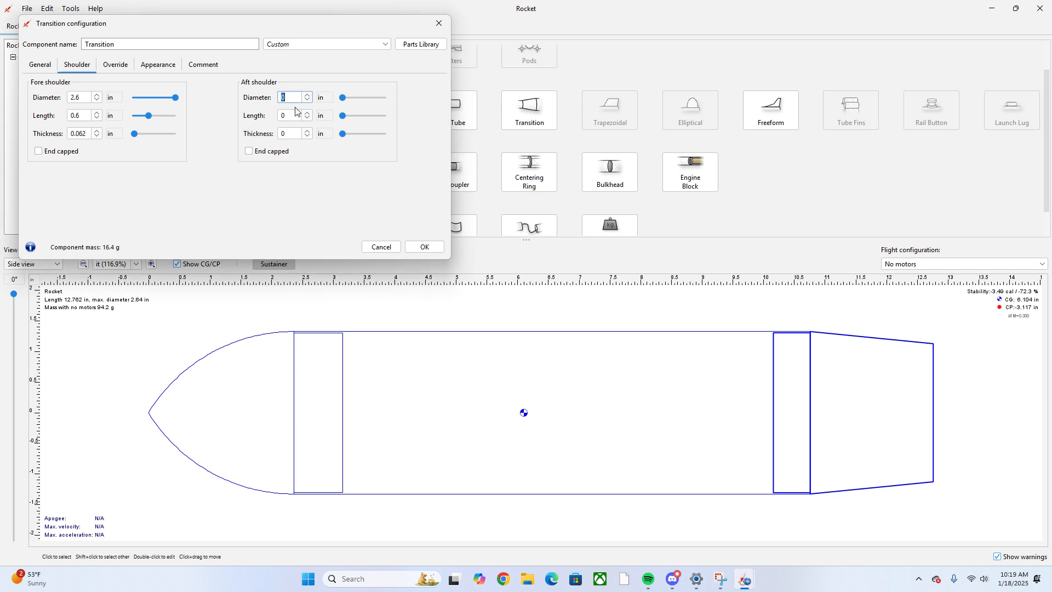
{"action": "key", "text": "BackSpace"}
{"action": "type", "text": "2.175"}
{"action": "left_click", "coordinate": [300, 115]}
{"action": "left_click", "coordinate": [300, 115]}
{"action": "type", "text": ".7"}
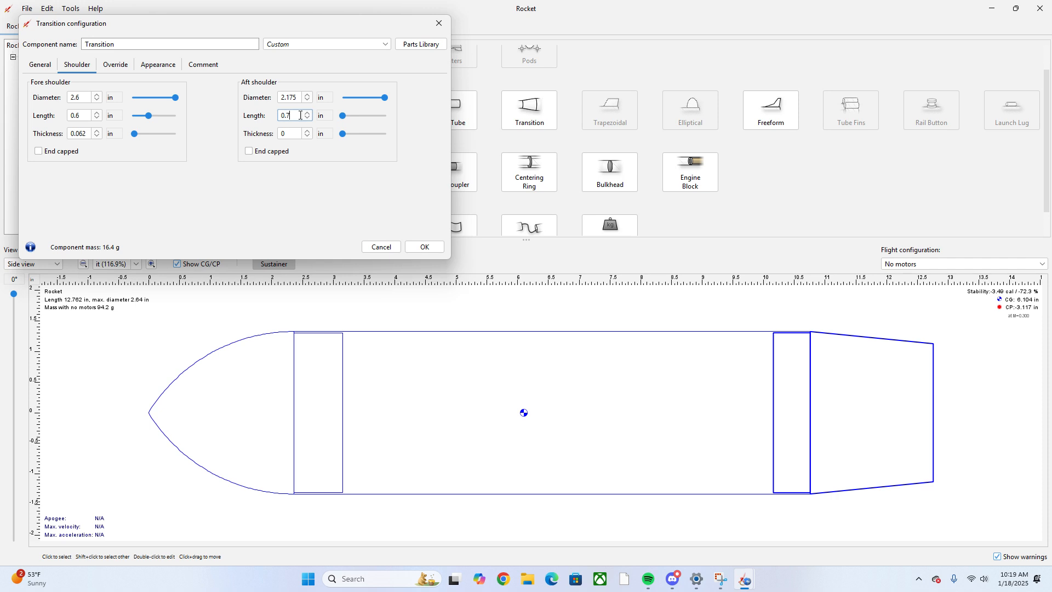
{"action": "left_click", "coordinate": [296, 134]}
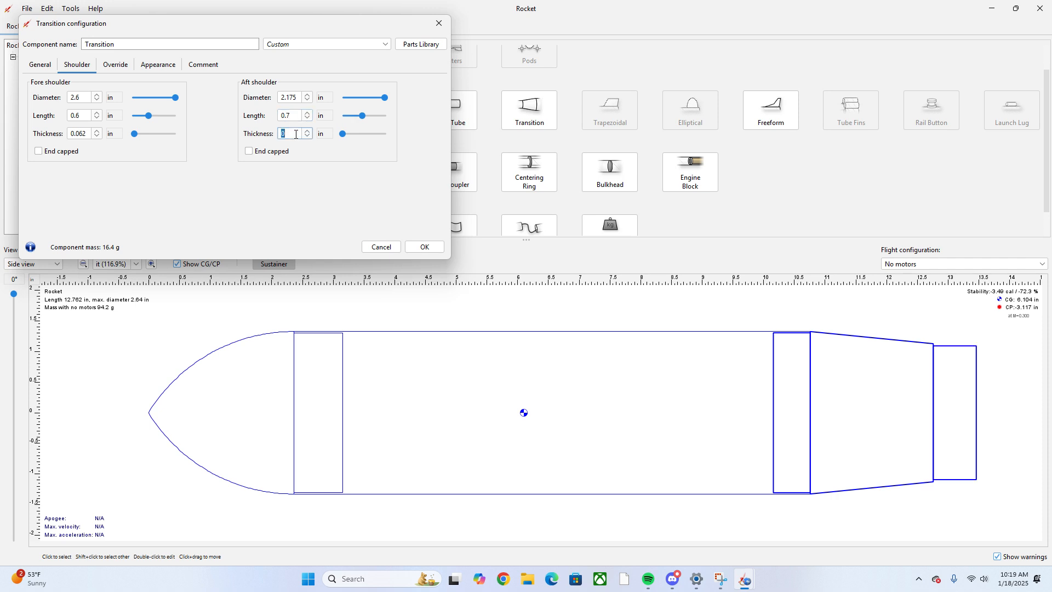
{"action": "left_click", "coordinate": [296, 134]}
{"action": "type", "text": ".062"}
{"action": "left_click", "coordinate": [425, 246]}
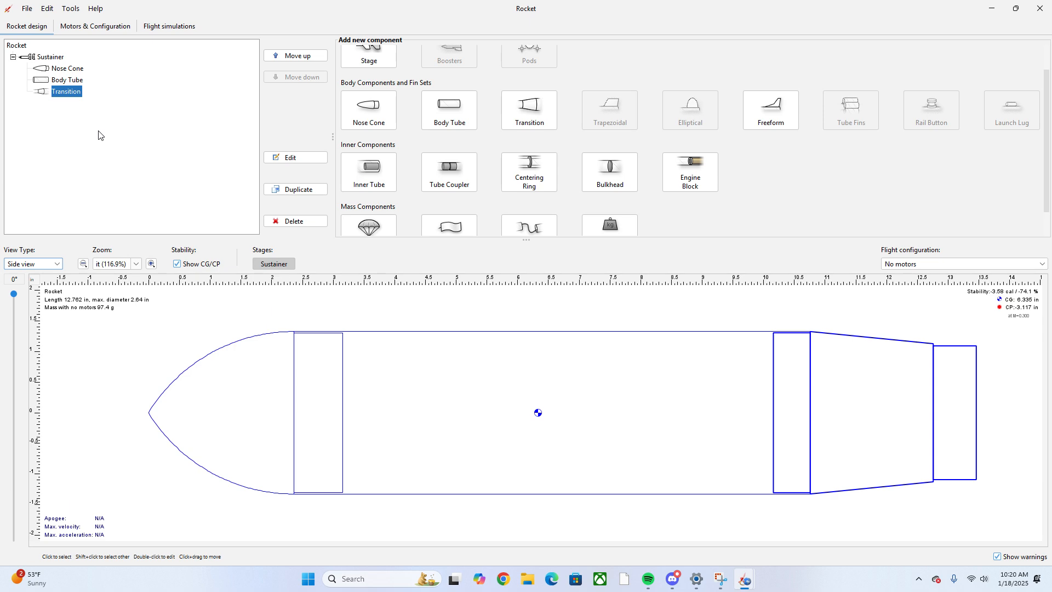
Add a second body tube behind the transition using the BalsaMachining T70H-34 preset
{"action": "left_click", "coordinate": [457, 121]}
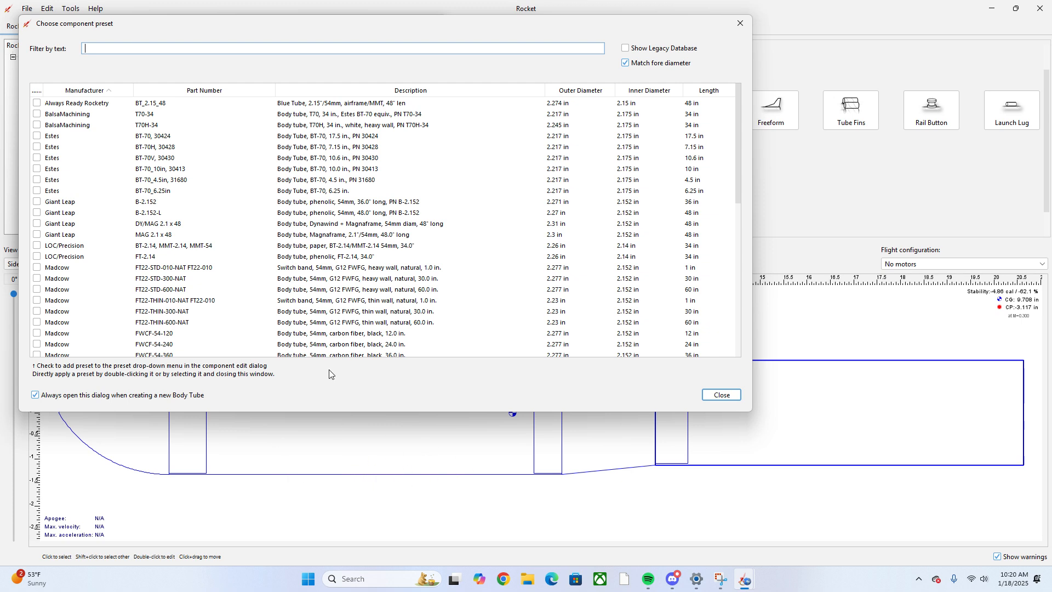
{"action": "left_click", "coordinate": [163, 127]}
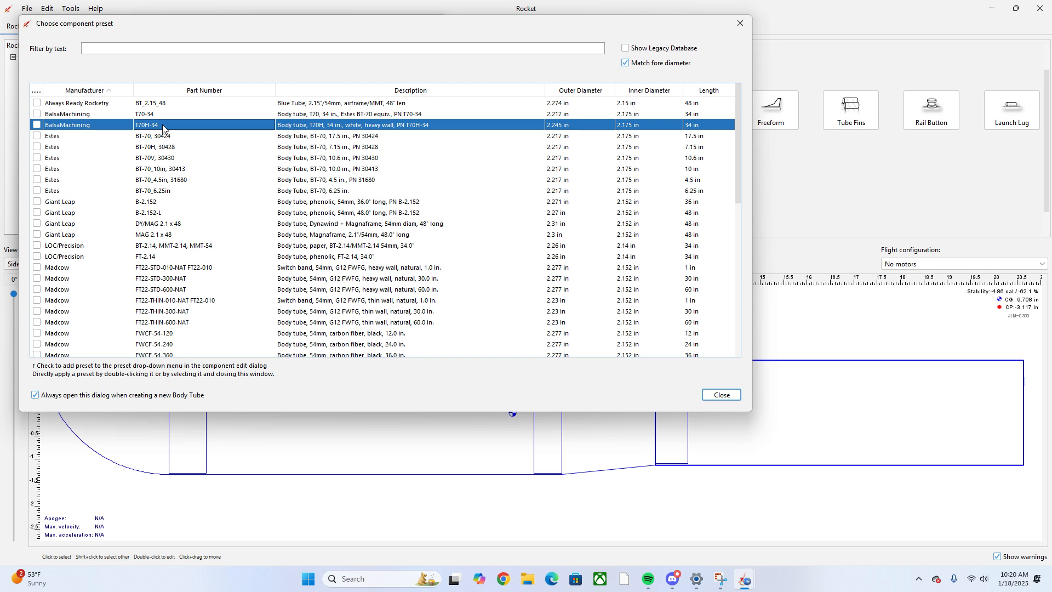
{"action": "double_click", "coordinate": [426, 125]}
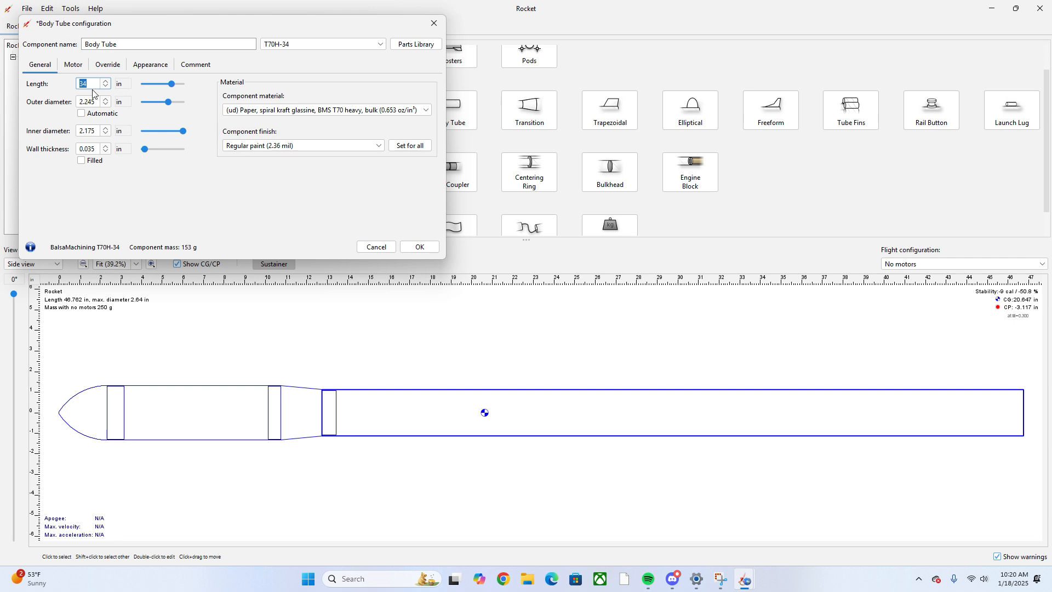
Set the rear body tube's length to 14 in and its finish to Unfinished (5.91 mil), and accept the configuration
{"action": "left_click_drag", "start_coordinate": [172, 84], "coordinate": [160, 85]}
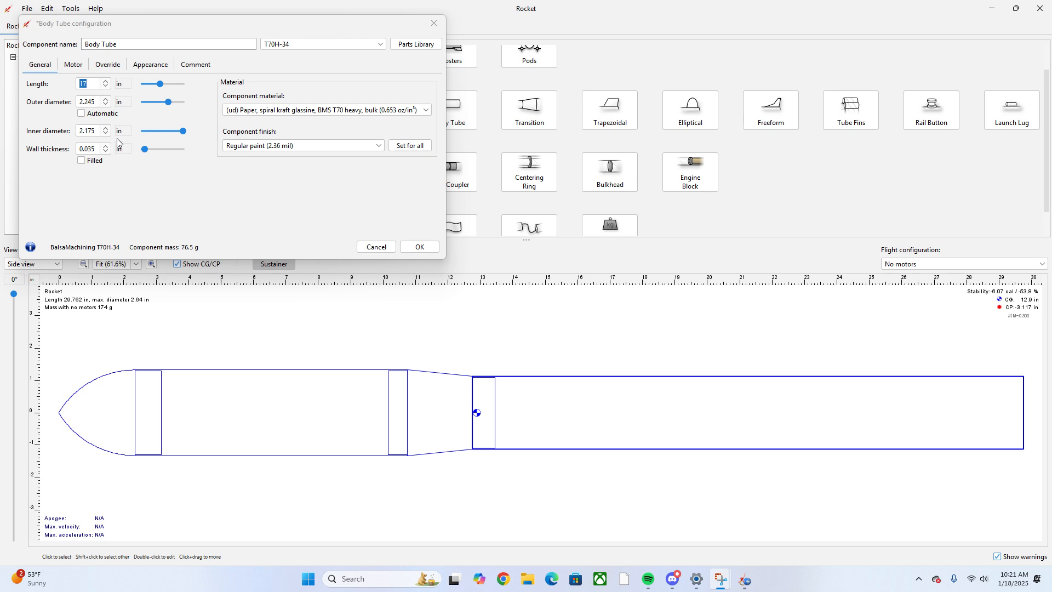
{"action": "left_click", "coordinate": [95, 85]}
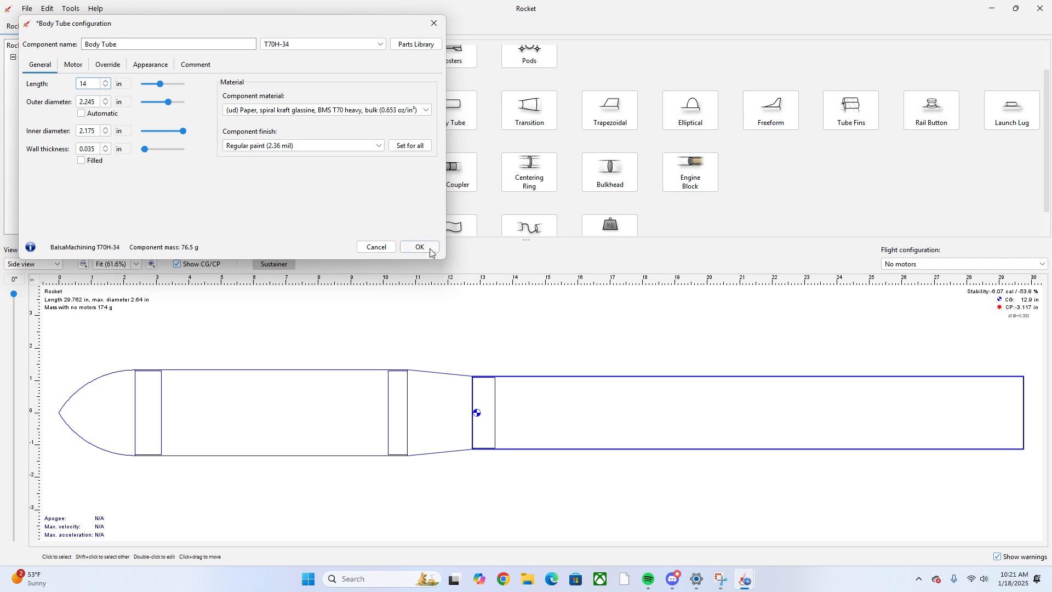
{"action": "left_click", "coordinate": [297, 147]}
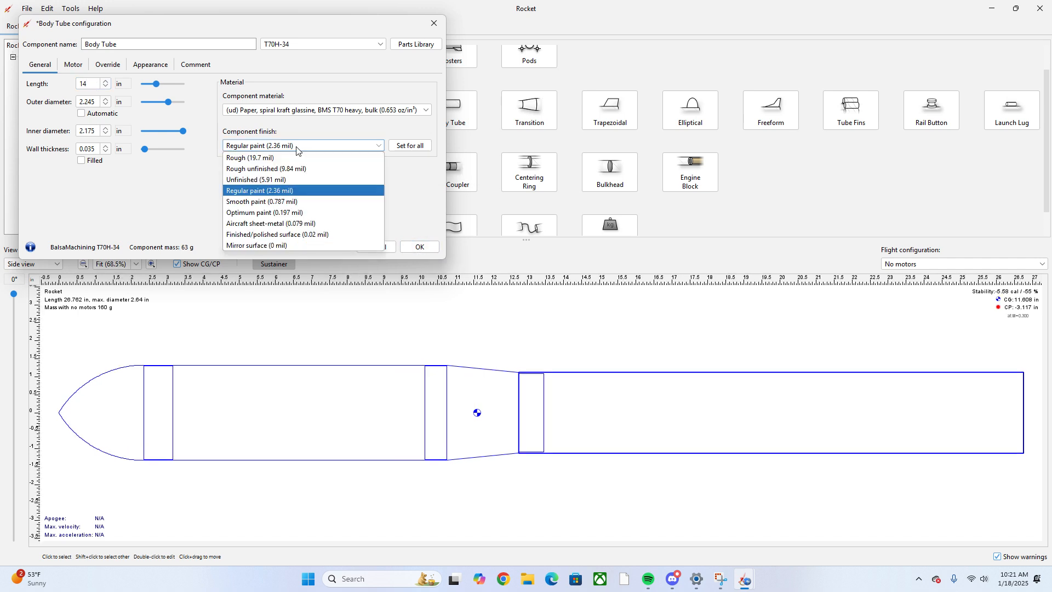
{"action": "left_click", "coordinate": [285, 180]}
{"action": "left_click", "coordinate": [420, 247]}
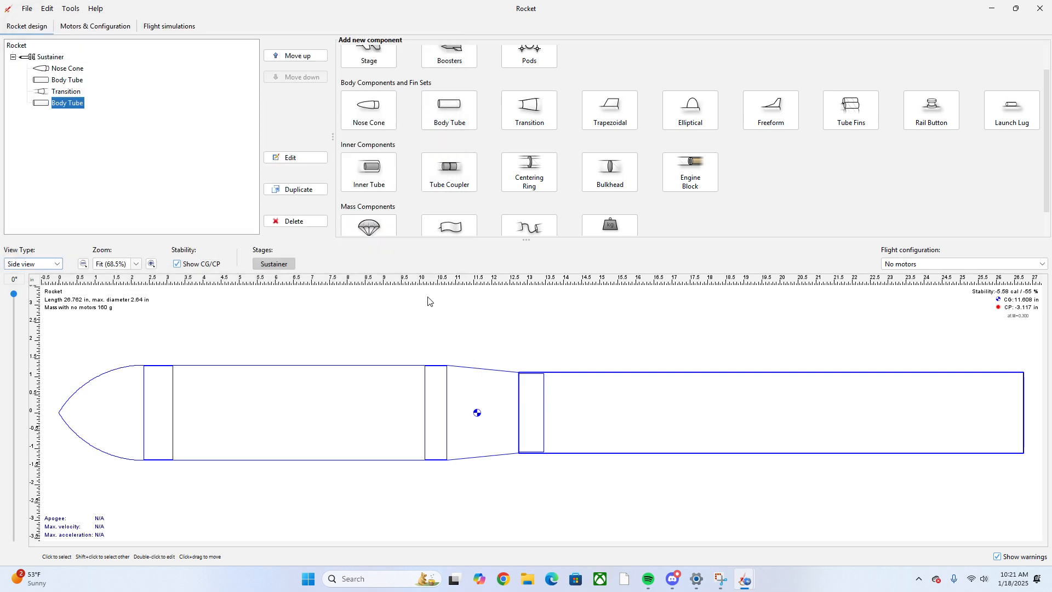
Change the transition's component finish to Unfinished (5.91 mil) and accept it
{"action": "left_click", "coordinate": [484, 388]}
{"action": "double_click", "coordinate": [485, 387]}
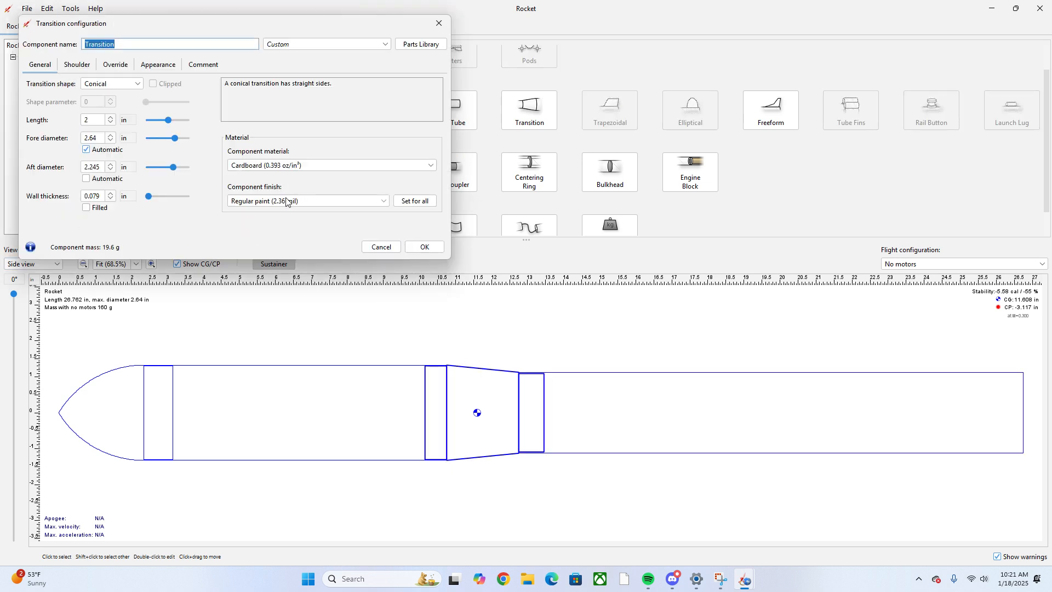
{"action": "left_click", "coordinate": [288, 201]}
{"action": "left_click", "coordinate": [288, 243]}
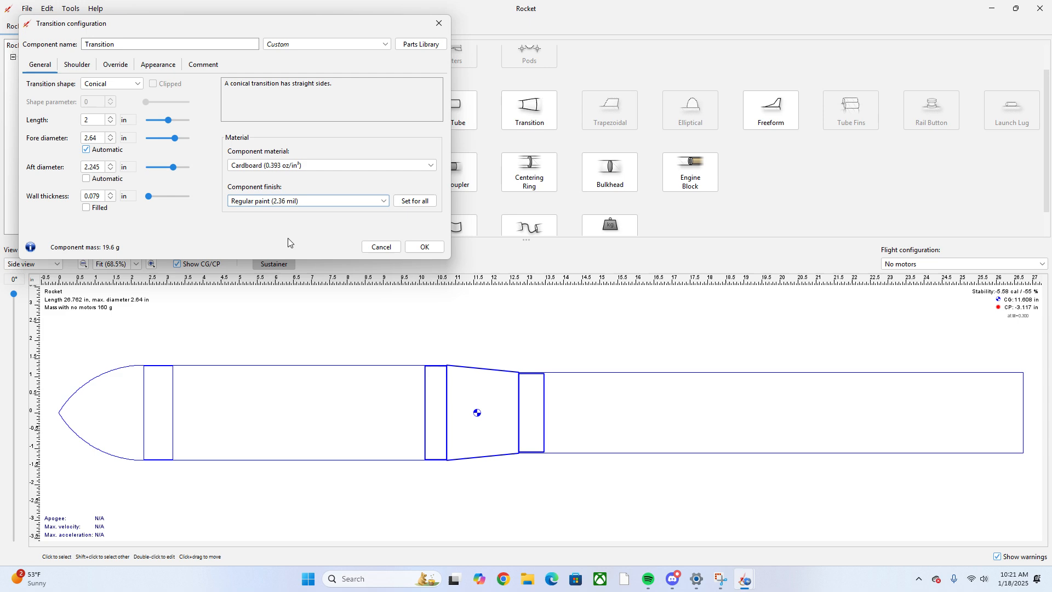
{"action": "left_click", "coordinate": [424, 246]}
Change the front body tube's component finish to Unfinished (5.91 mil) and accept it
{"action": "left_click", "coordinate": [47, 81]}
{"action": "double_click", "coordinate": [47, 81]}
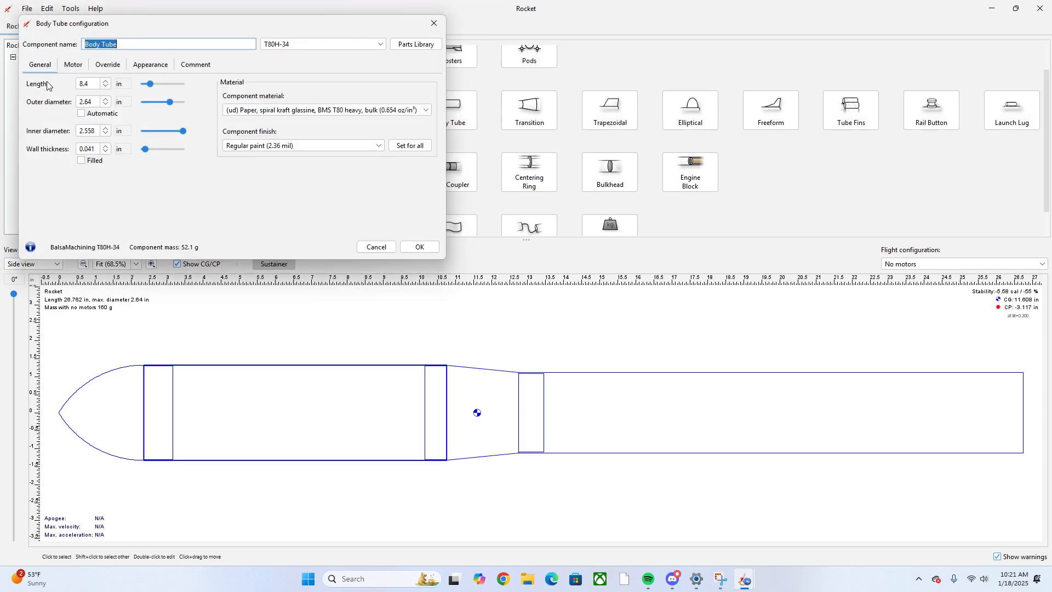
{"action": "left_click", "coordinate": [272, 150]}
{"action": "left_click", "coordinate": [265, 178]}
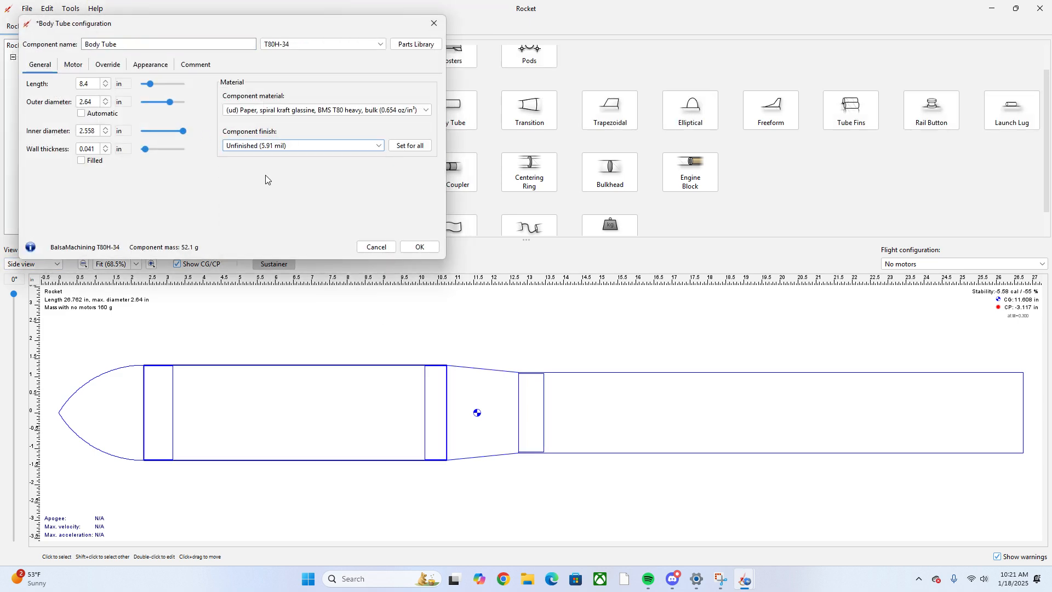
{"action": "left_click", "coordinate": [420, 247]}
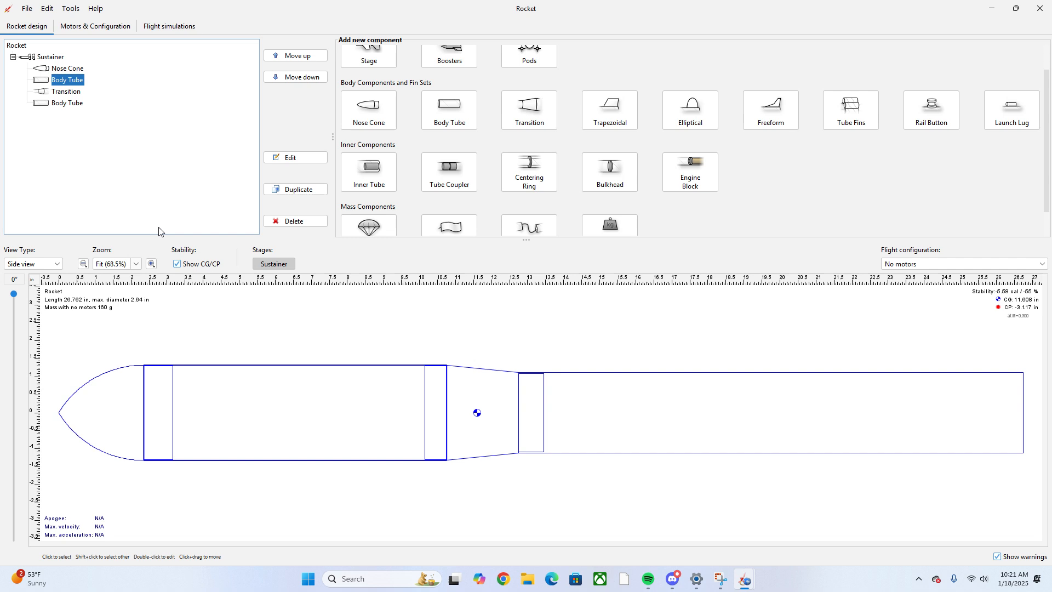
Change the transition's component material to the custom ABS (0.59 oz/in³) and accept it
{"action": "double_click", "coordinate": [53, 93]}
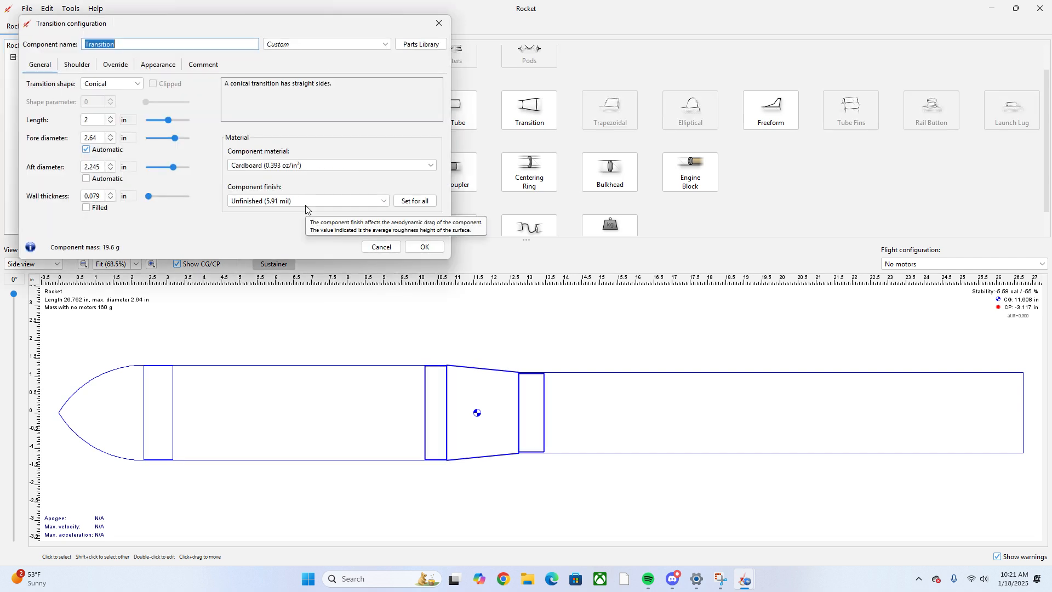
{"action": "left_click", "coordinate": [274, 165]}
{"action": "mouse_move", "coordinate": [284, 303]}
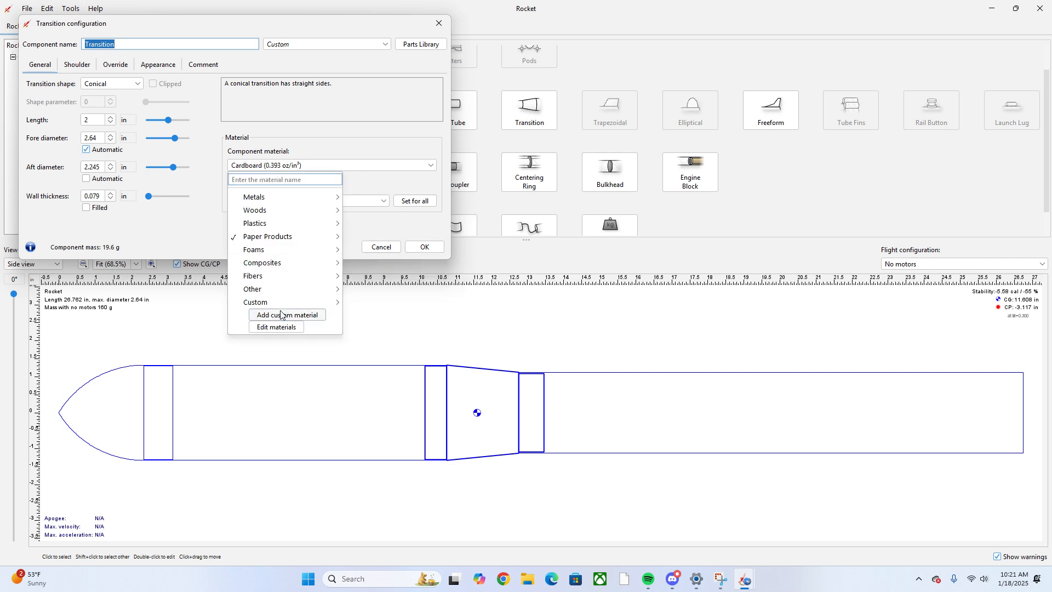
{"action": "left_click", "coordinate": [382, 315]}
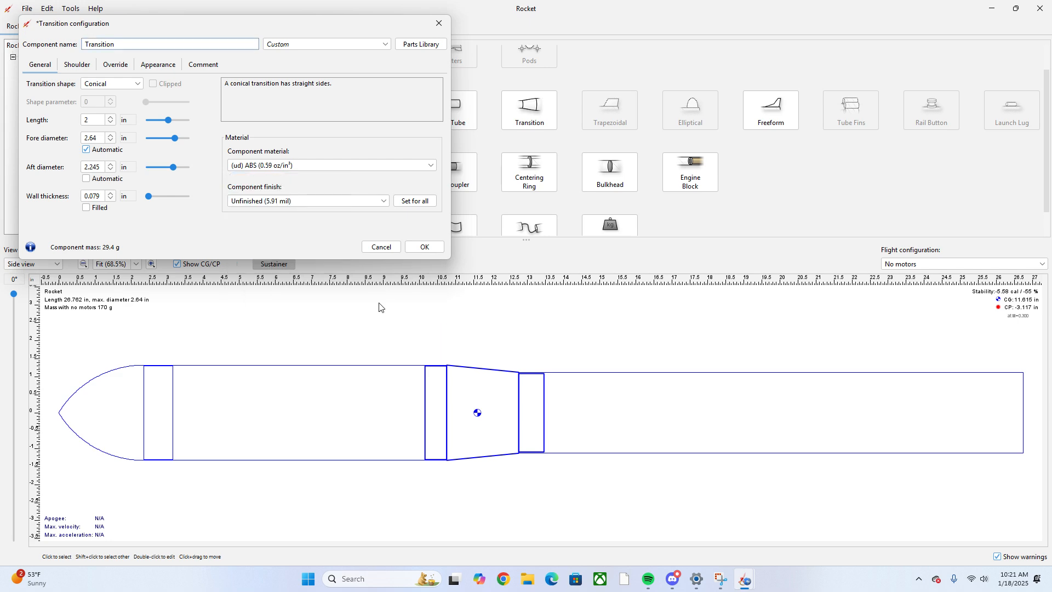
{"action": "left_click", "coordinate": [425, 246]}
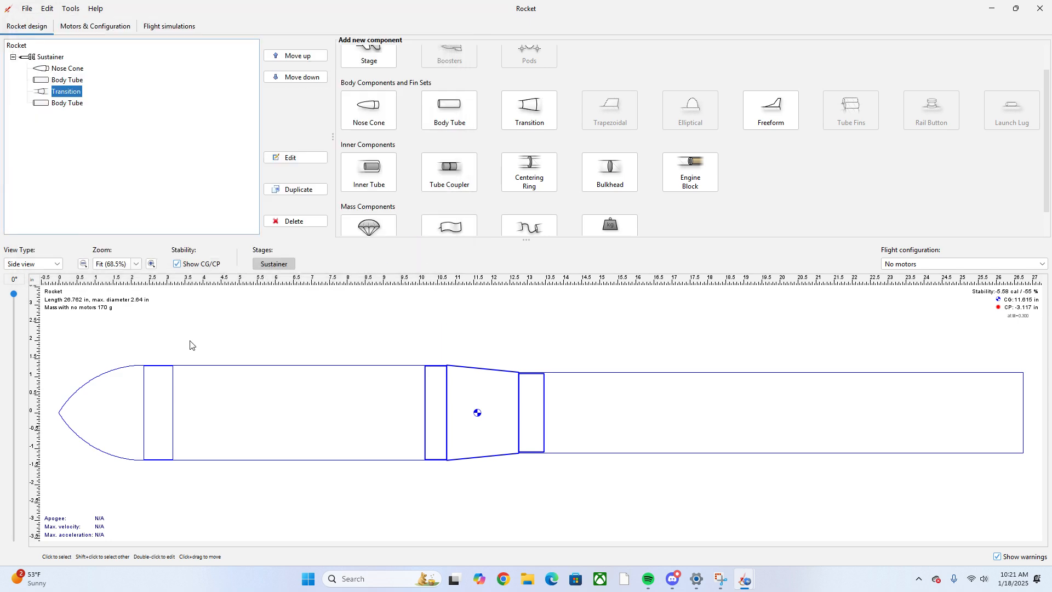
Add an inner tube without a preset inside the rear body tube and set its length to 4 in
{"action": "double_click", "coordinate": [55, 70]}
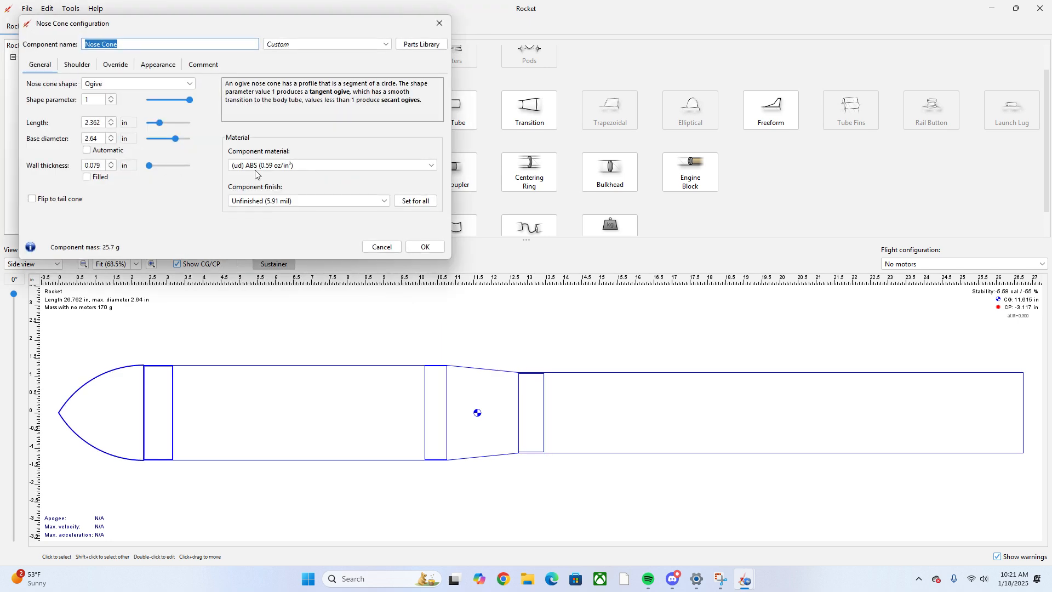
{"action": "left_click", "coordinate": [426, 246]}
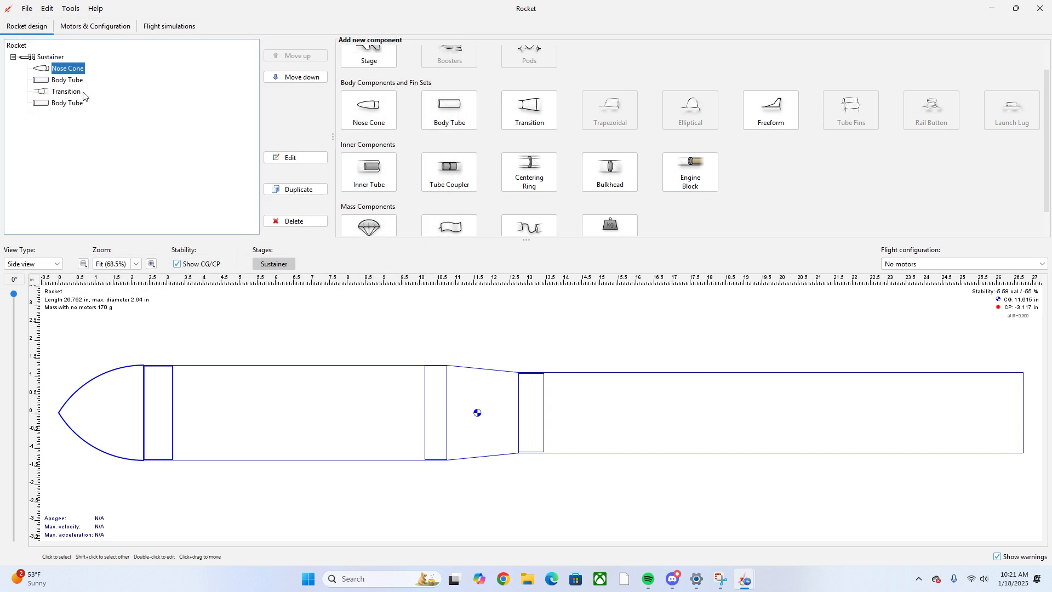
{"action": "left_click", "coordinate": [46, 104]}
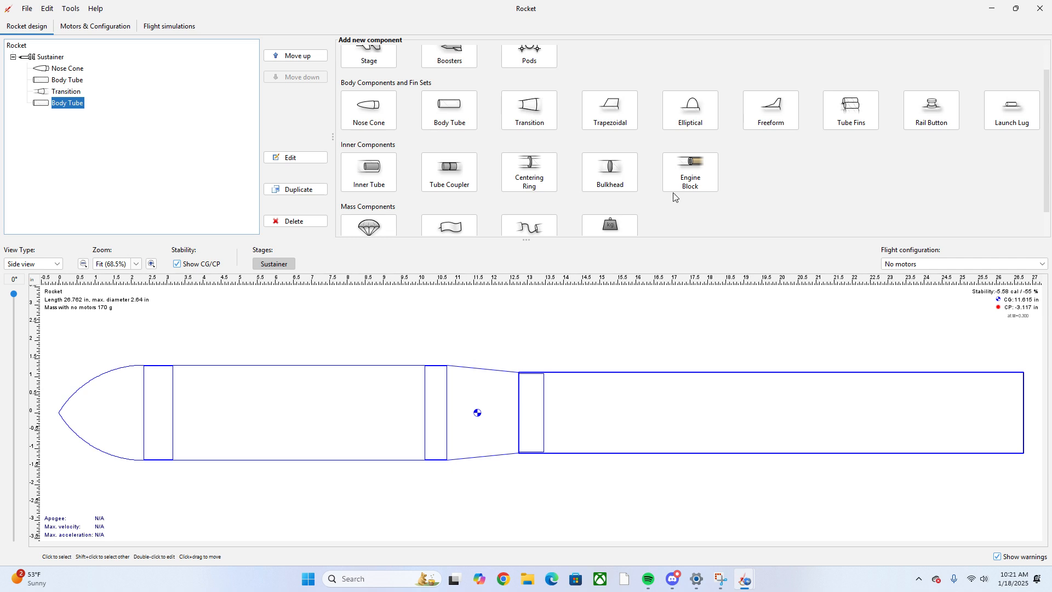
{"action": "scroll", "coordinate": [673, 192], "scroll_direction": "down", "scroll_amount": 1}
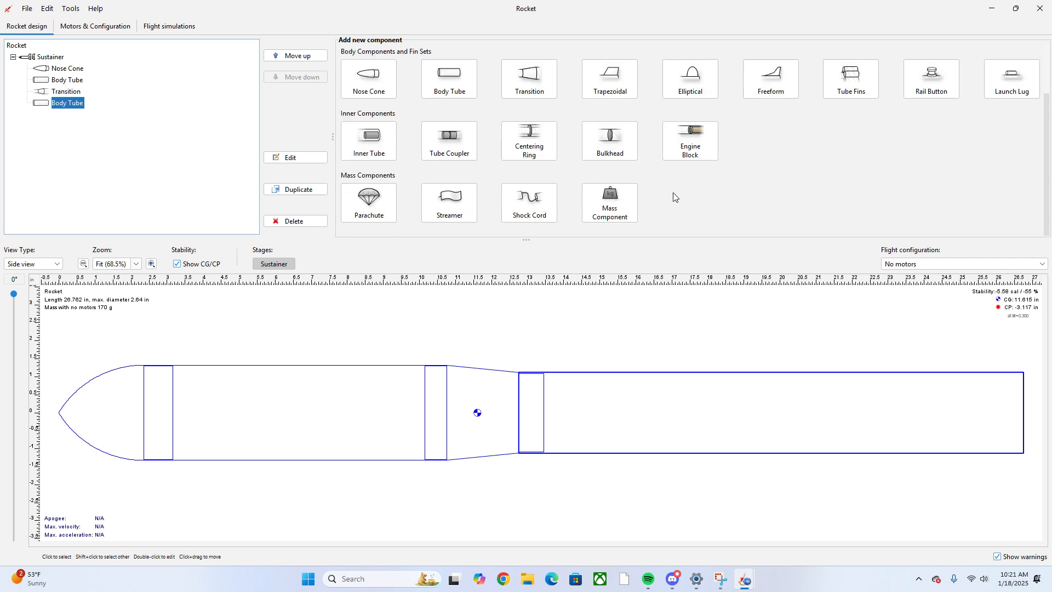
{"action": "left_click", "coordinate": [374, 154]}
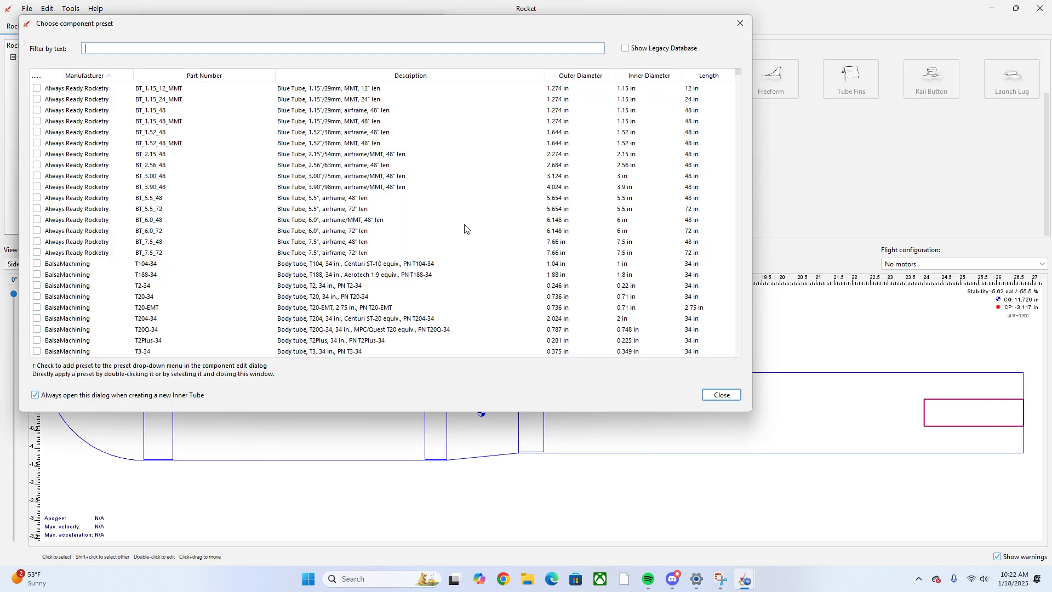
{"action": "left_click", "coordinate": [722, 395]}
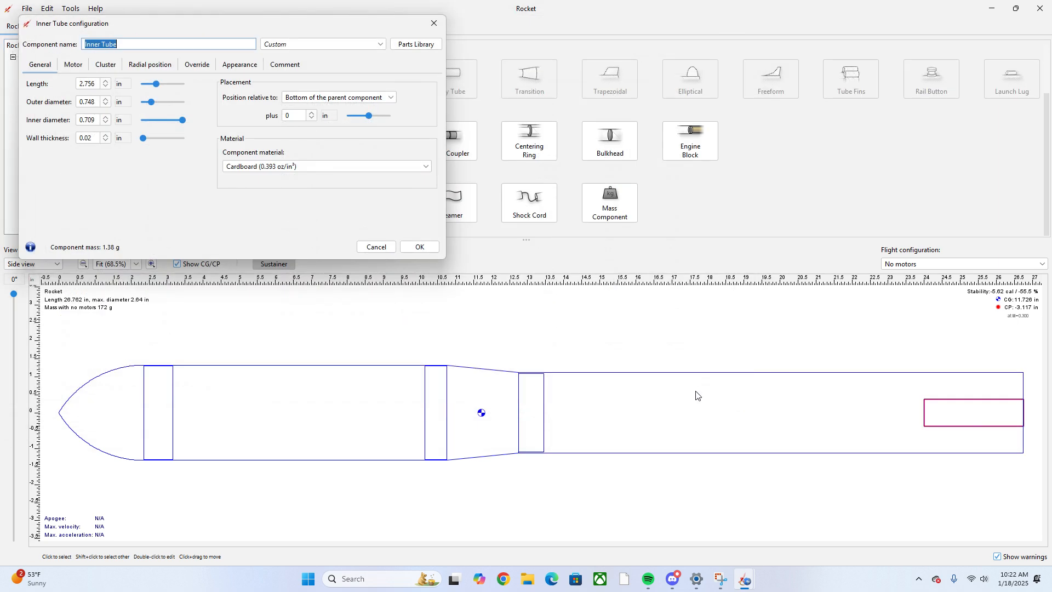
{"action": "left_click", "coordinate": [99, 82]}
{"action": "type", "text": "4"}
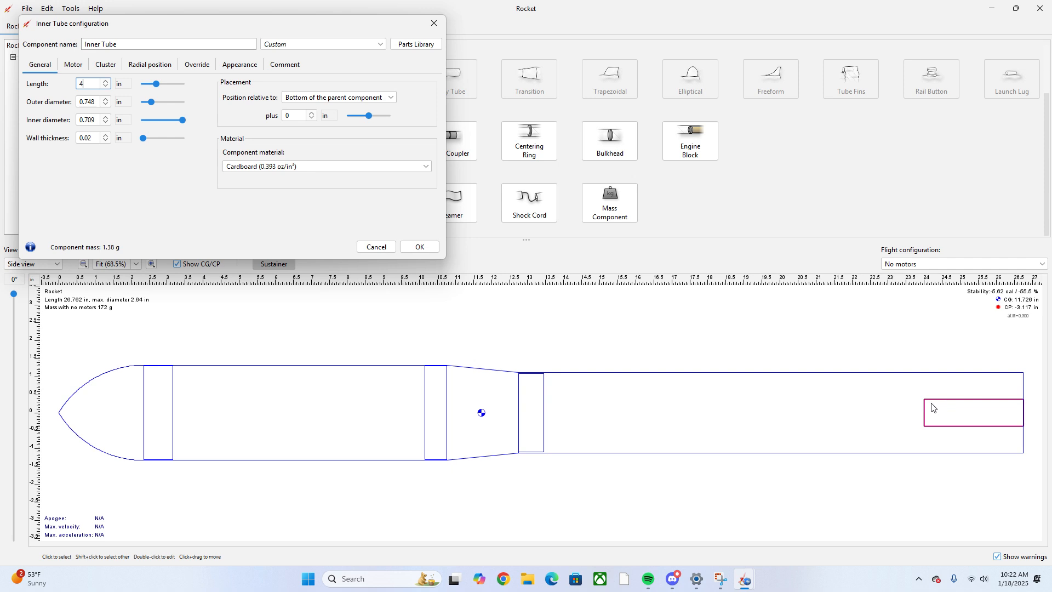
{"action": "left_click_drag", "start_coordinate": [367, 117], "coordinate": [367, 103]}
{"action": "left_click", "coordinate": [461, 19]}
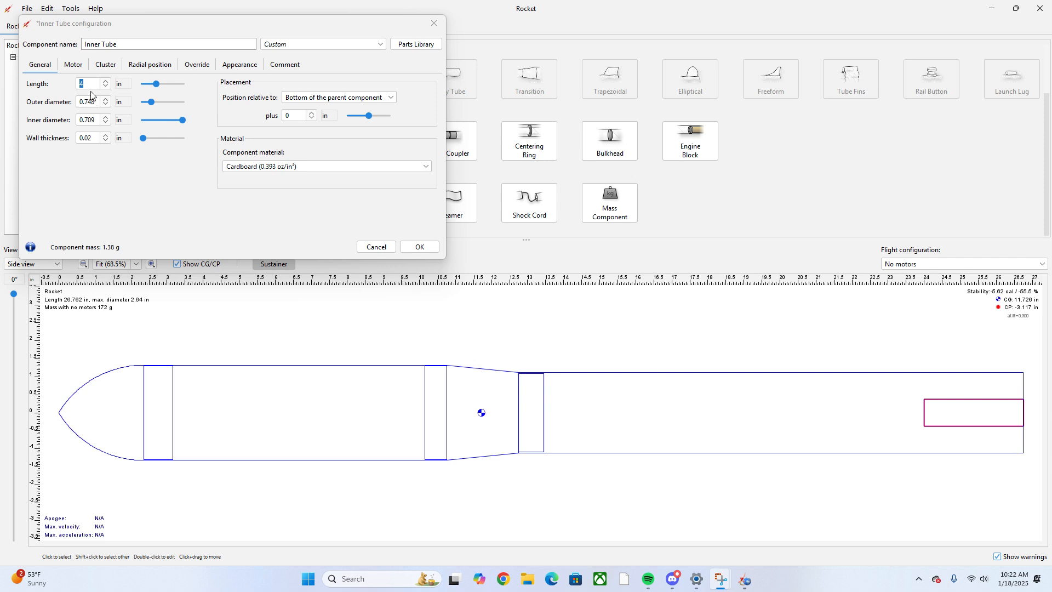
Set the inner tube's outer and inner diameters to 1.2 in and accept the configuration
{"action": "left_click", "coordinate": [97, 102]}
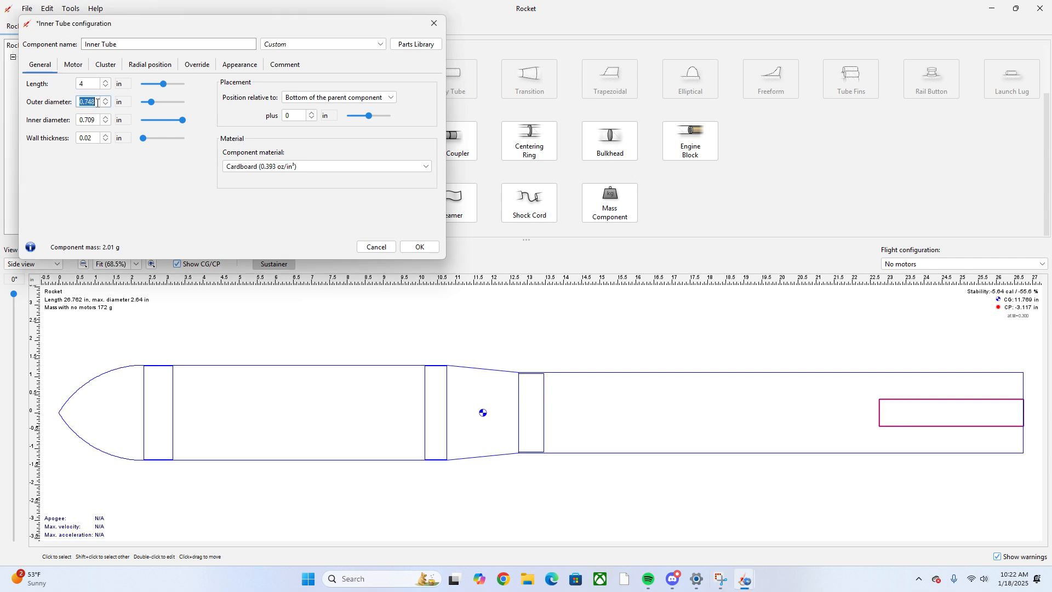
{"action": "key", "text": "BackSpace"}
{"action": "type", "text": "1.2"}
{"action": "left_click", "coordinate": [96, 121]}
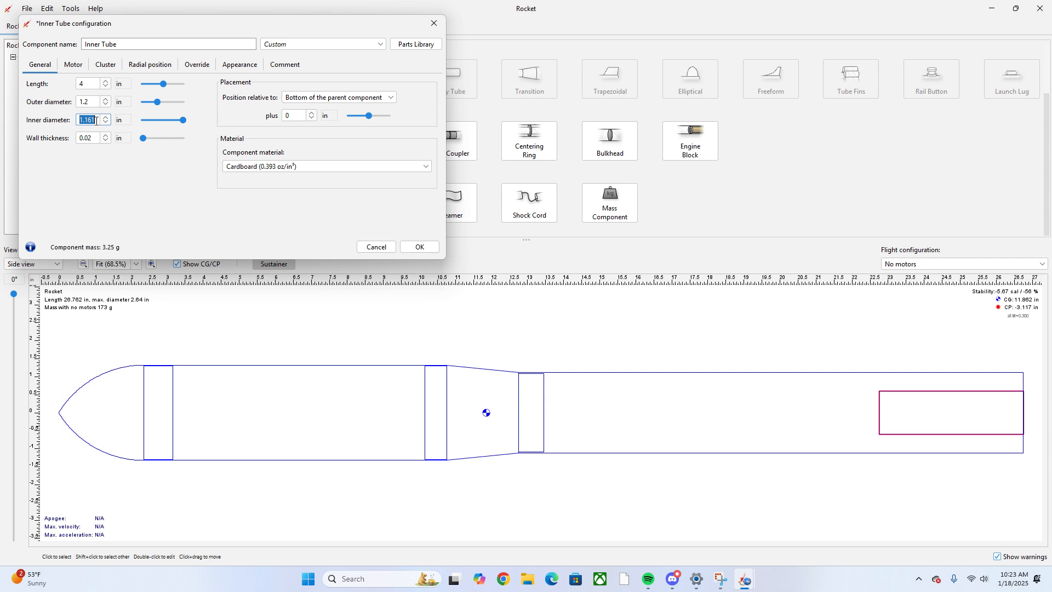
{"action": "type", "text": "1.2"}
{"action": "left_click", "coordinate": [420, 247]}
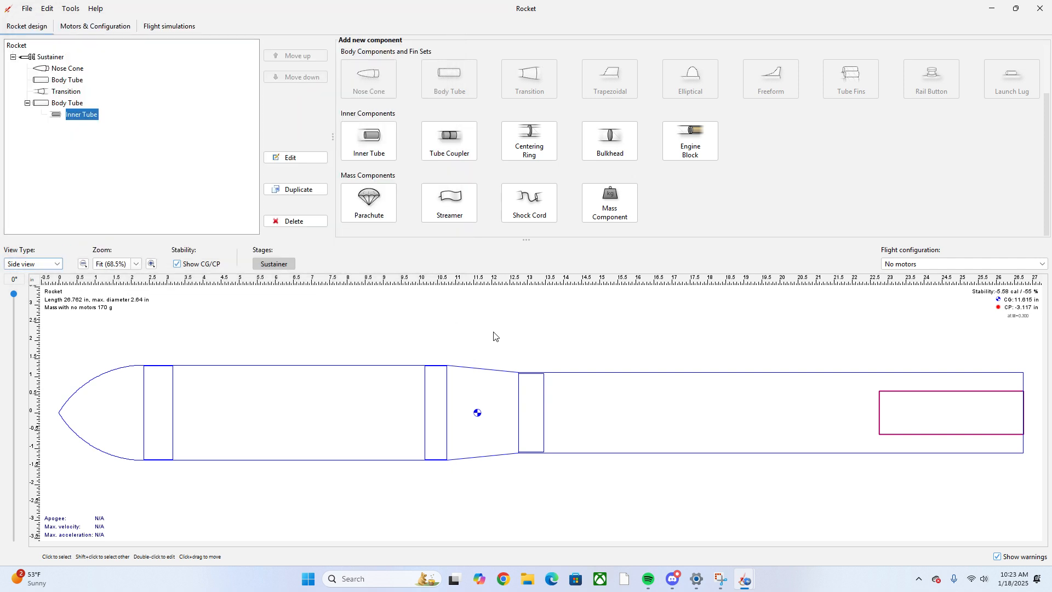
Make the inner tube a motor mount and accept the change
{"action": "left_click", "coordinate": [70, 121]}
{"action": "double_click", "coordinate": [70, 120]}
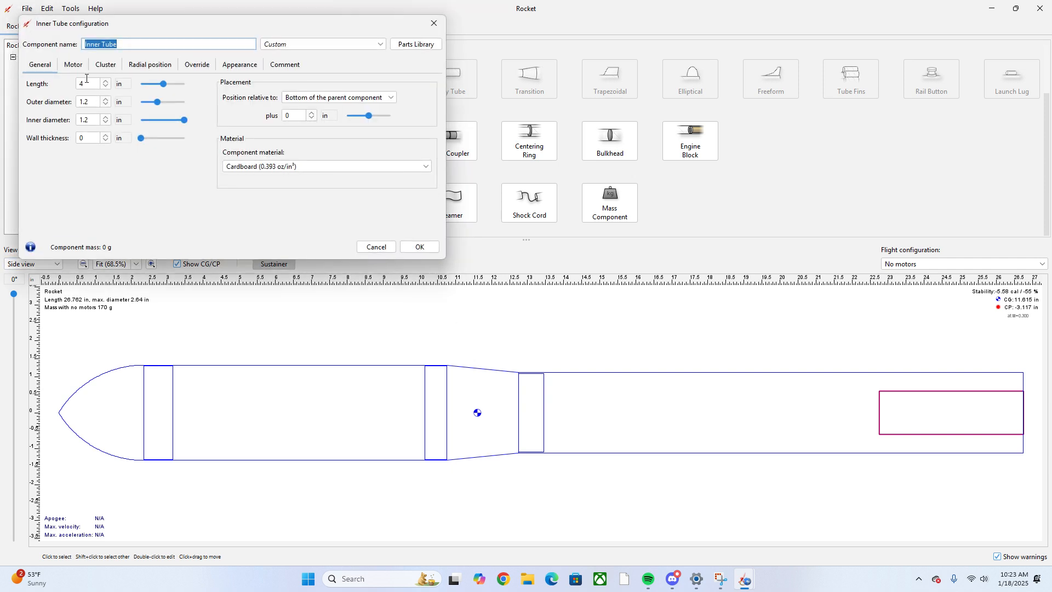
{"action": "left_click", "coordinate": [73, 65]}
{"action": "left_click", "coordinate": [66, 86]}
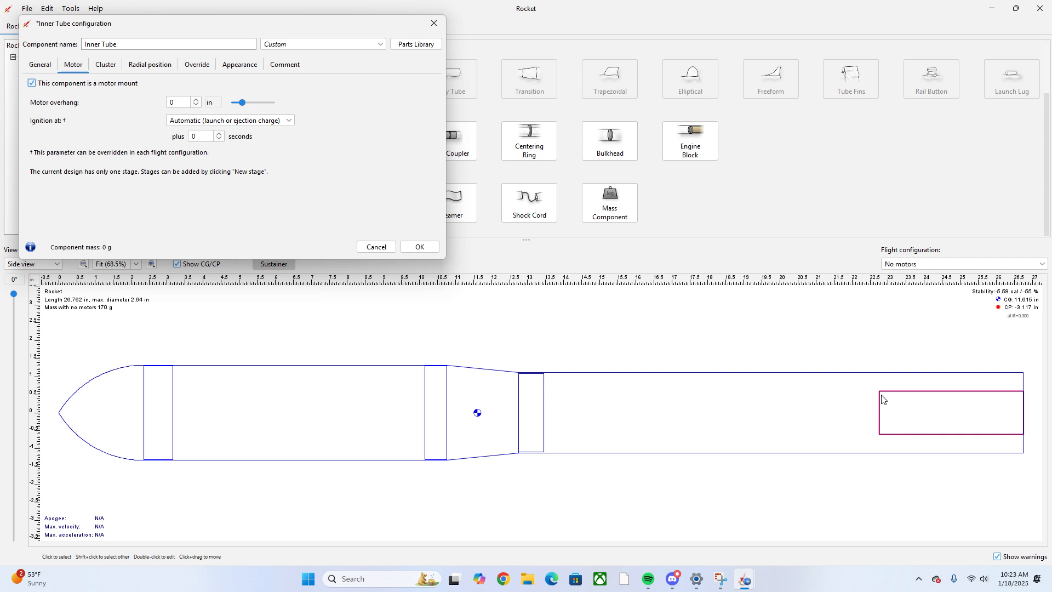
{"action": "left_click", "coordinate": [417, 251]}
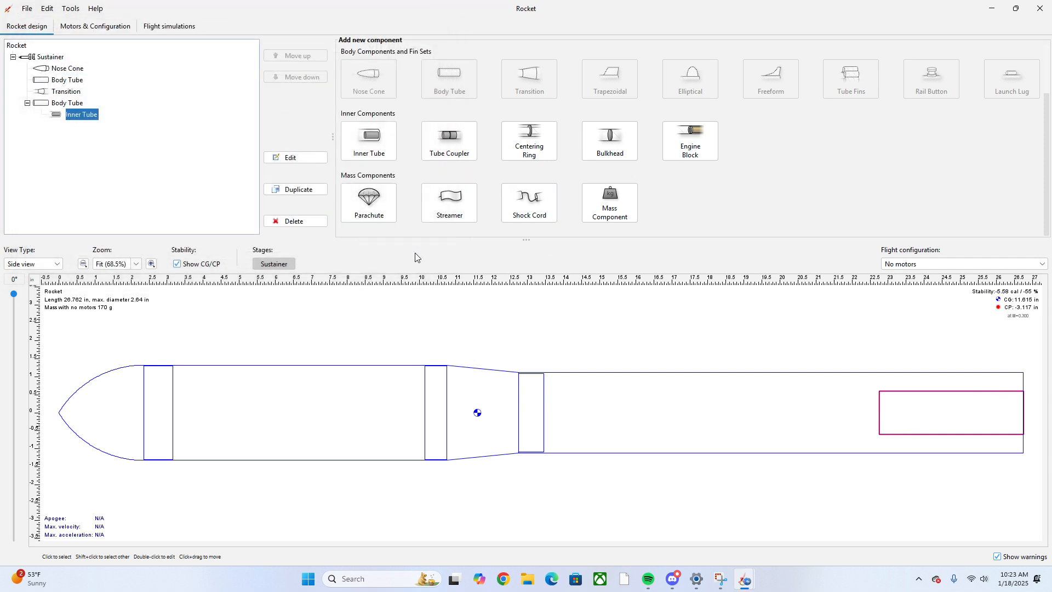
Add a centering ring without a preset under the inner tube and set its material to Plywood (birch) (0.364 oz/in³)
{"action": "left_click", "coordinate": [529, 147]}
{"action": "scroll", "coordinate": [119, 256], "scroll_direction": "down", "scroll_amount": 5}
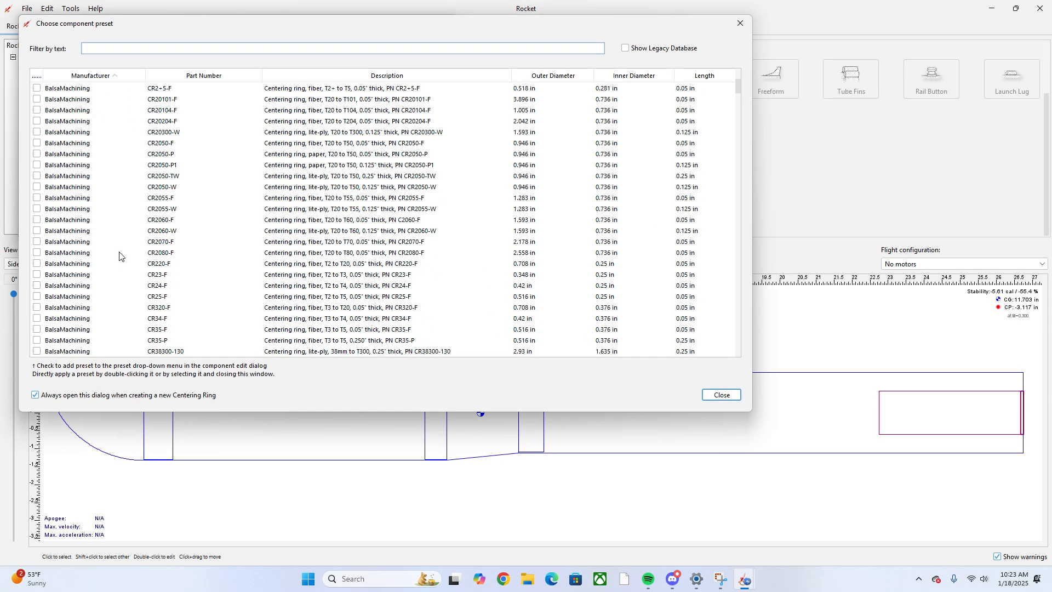
{"action": "scroll", "coordinate": [123, 255], "scroll_direction": "down", "scroll_amount": 10}
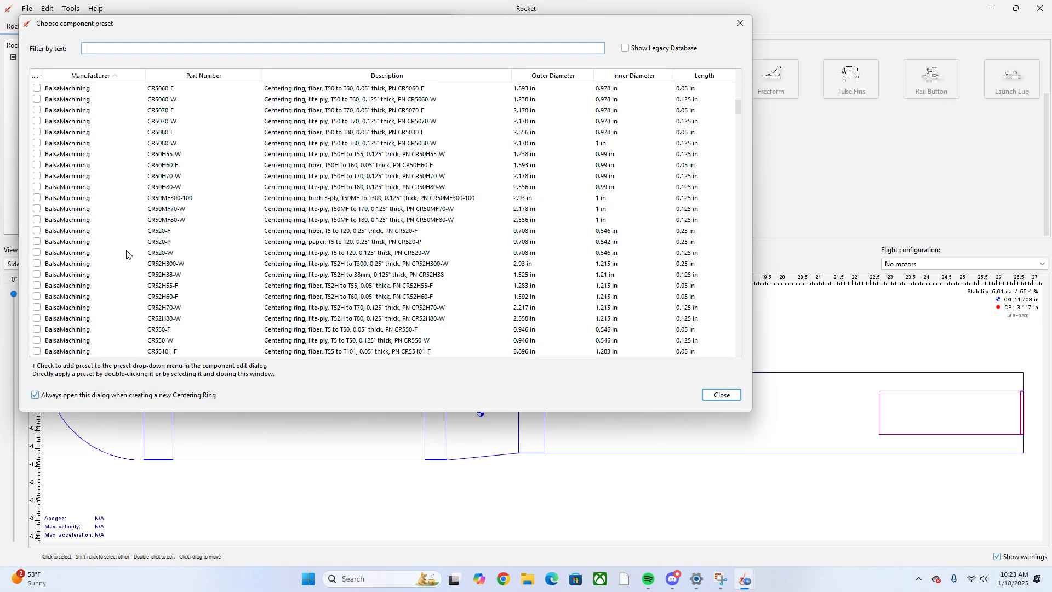
{"action": "left_click", "coordinate": [721, 395]}
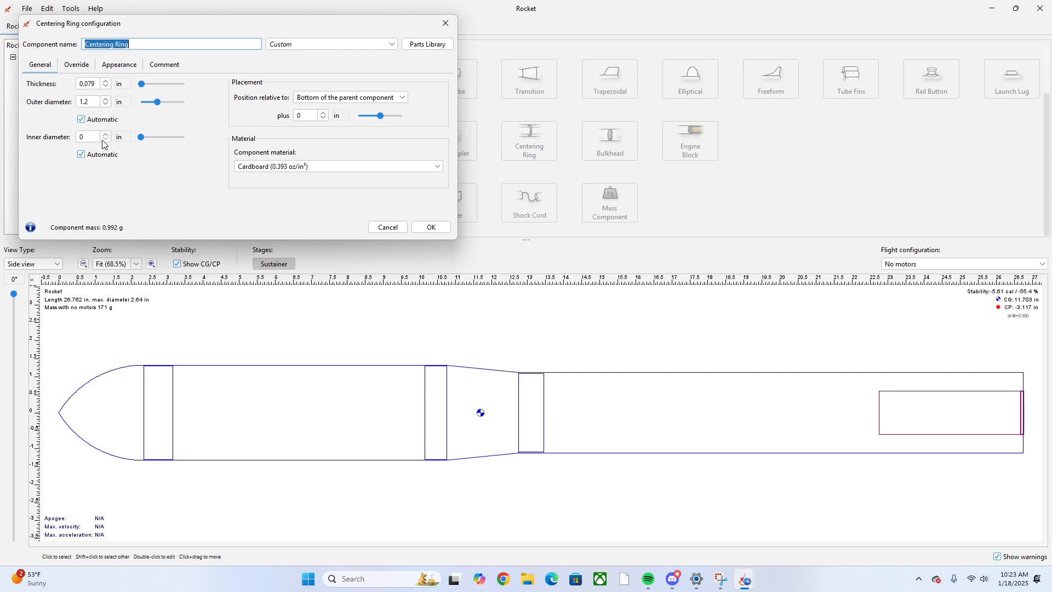
{"action": "left_click", "coordinate": [298, 166]}
{"action": "mouse_move", "coordinate": [281, 252]}
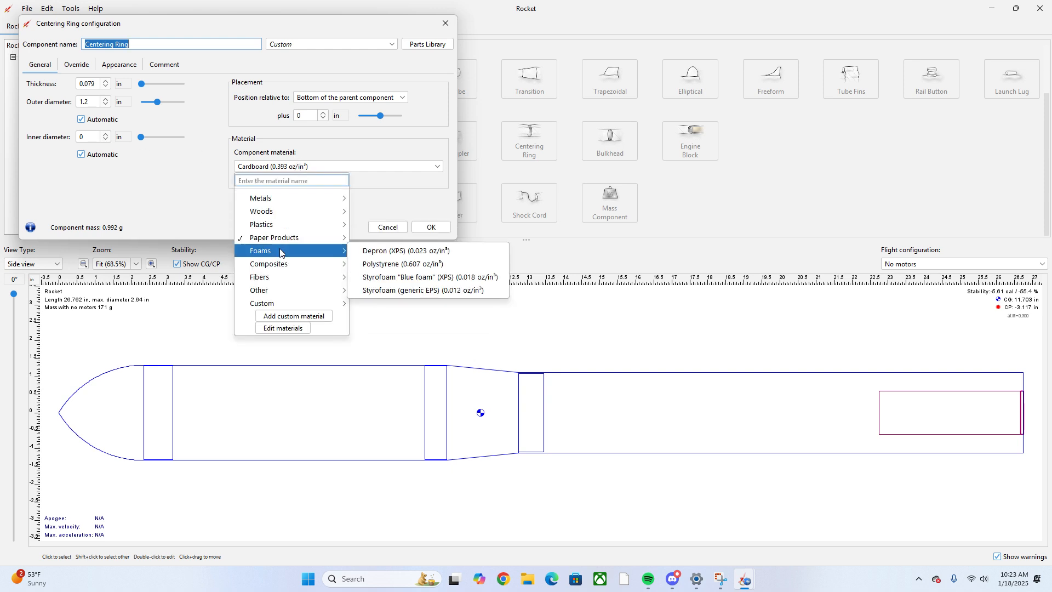
{"action": "mouse_move", "coordinate": [282, 215]}
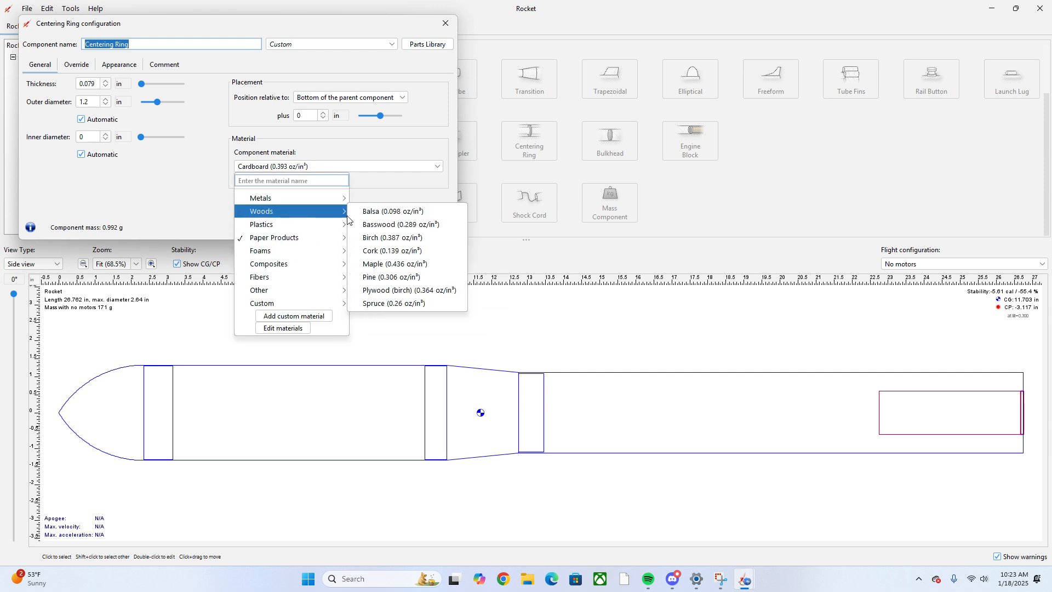
{"action": "left_click", "coordinate": [396, 290]}
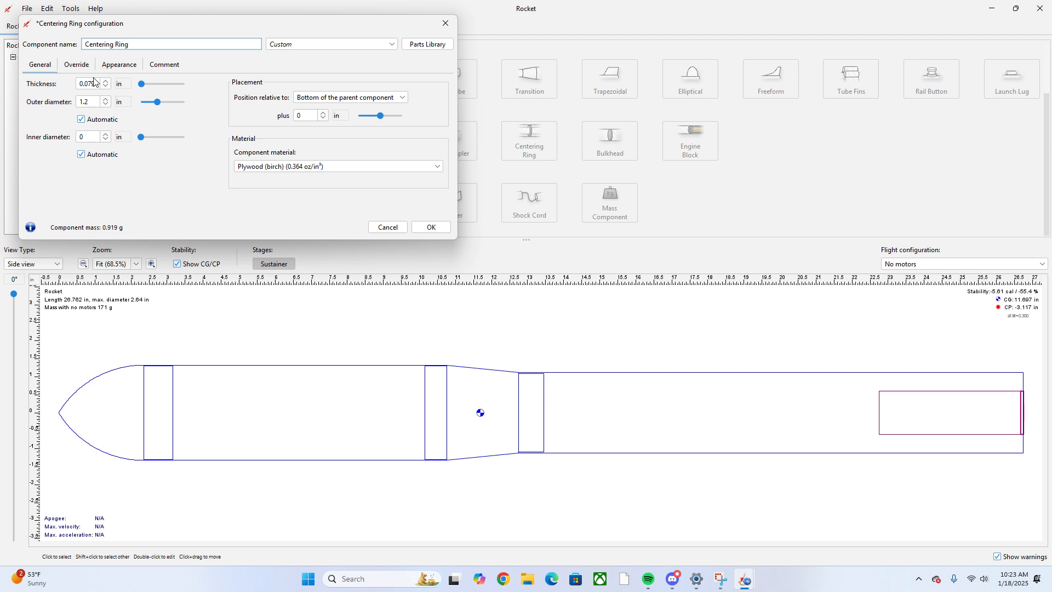
Enlarge the centering ring's outer diameter to about 2.2 in and accept the configuration
{"action": "left_click", "coordinate": [67, 69]}
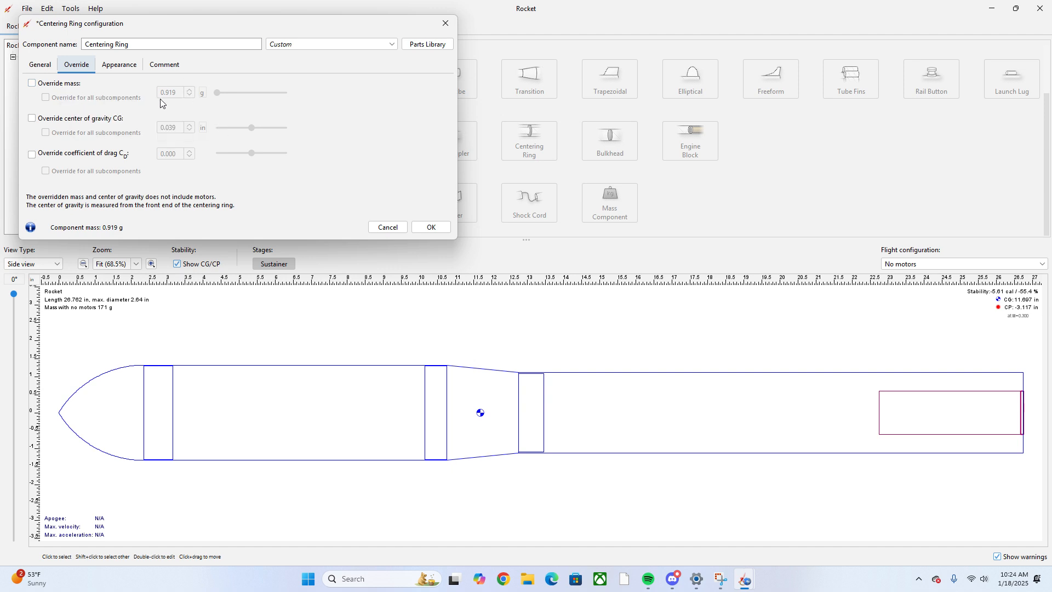
{"action": "left_click", "coordinate": [42, 65]}
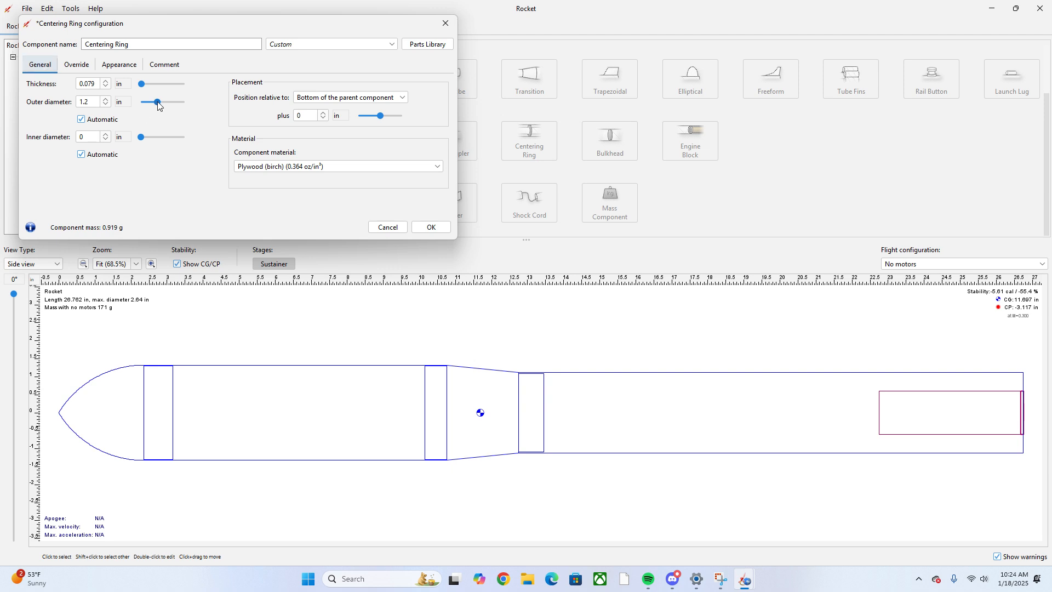
{"action": "left_click_drag", "start_coordinate": [158, 104], "coordinate": [168, 103]}
{"action": "left_click", "coordinate": [442, 227]}
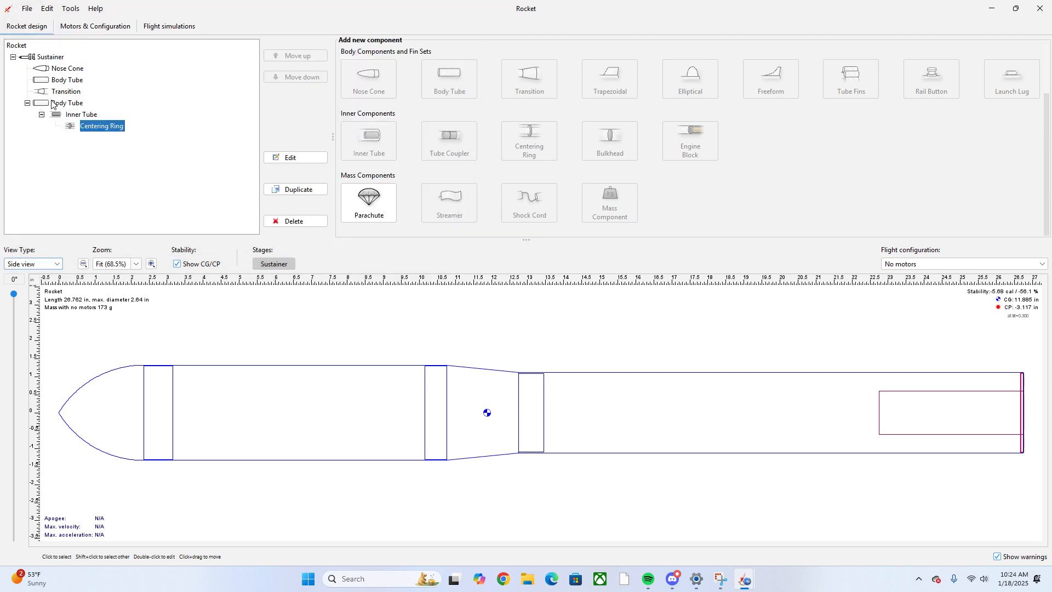
Set the centering ring's outer diameter to 2.175 in to match the rear body tube's inner diameter, and accept it
{"action": "double_click", "coordinate": [53, 104]}
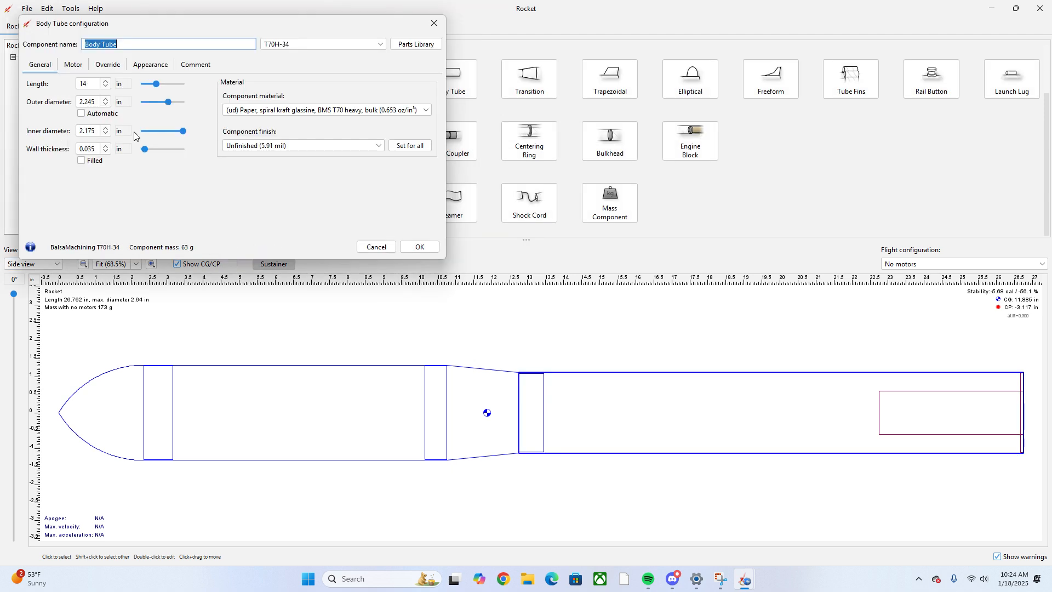
{"action": "left_click", "coordinate": [421, 247]}
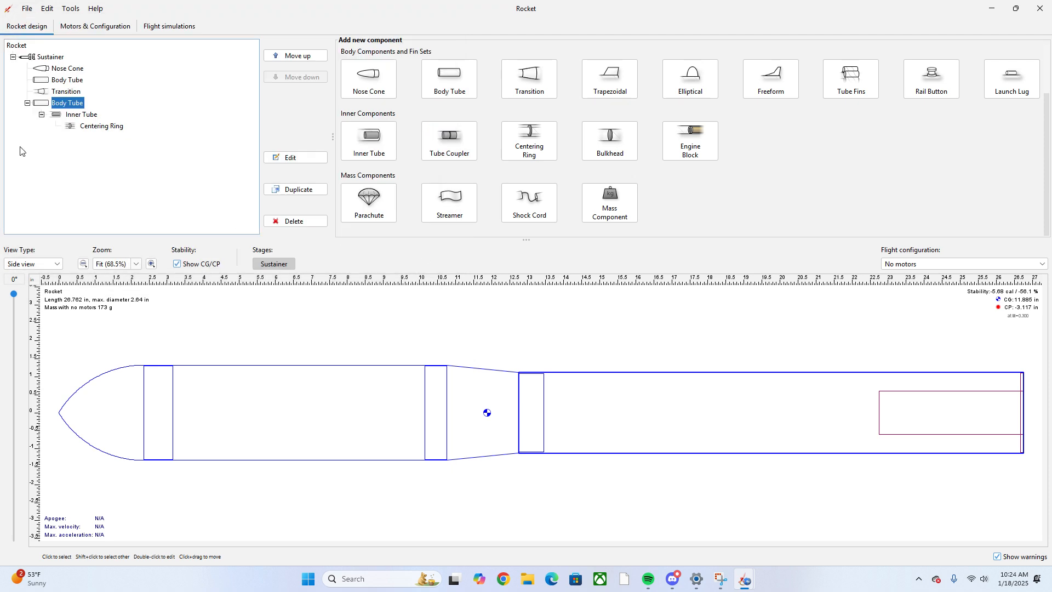
{"action": "double_click", "coordinate": [86, 123]}
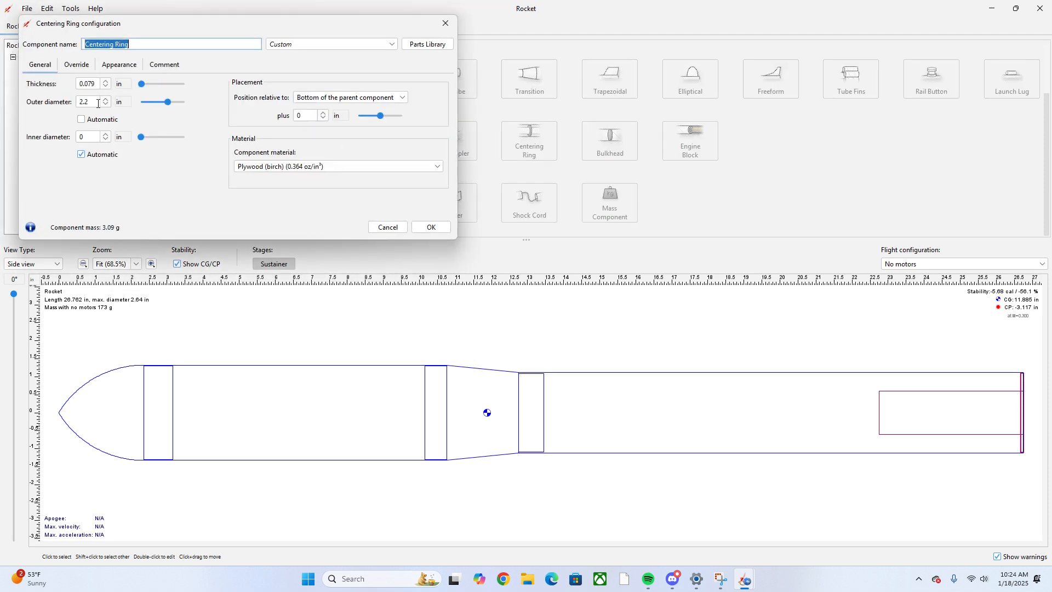
{"action": "left_click", "coordinate": [98, 102]}
{"action": "type", "text": "2.1"}
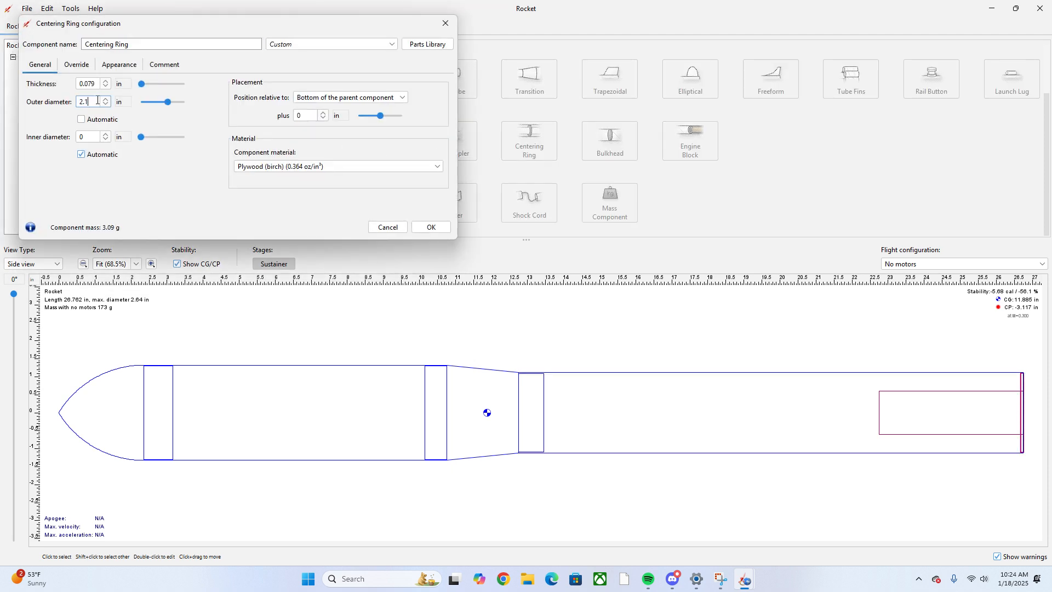
{"action": "type", "text": "75"}
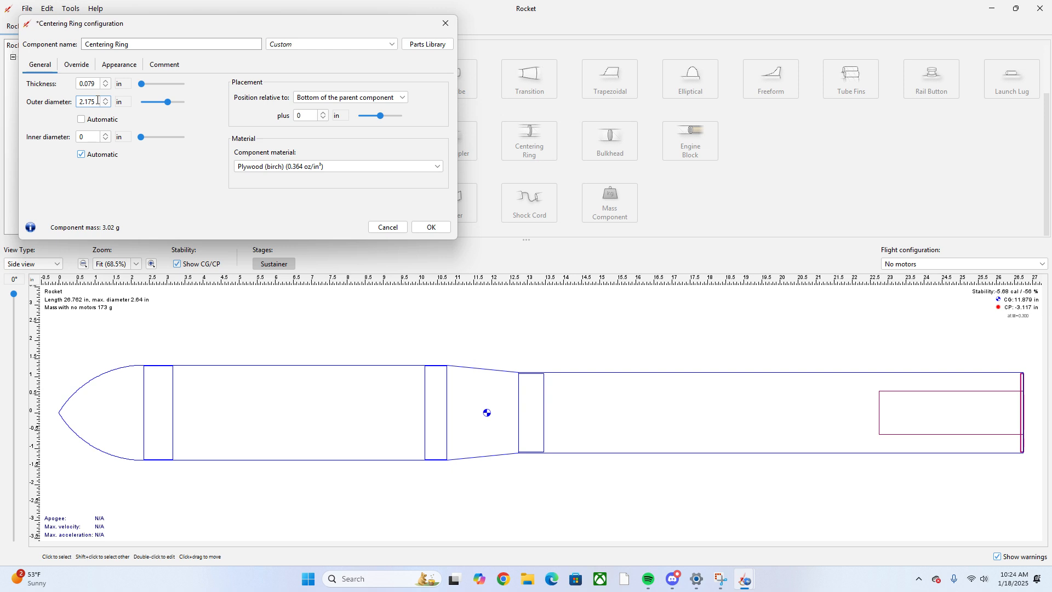
{"action": "left_click", "coordinate": [81, 120]}
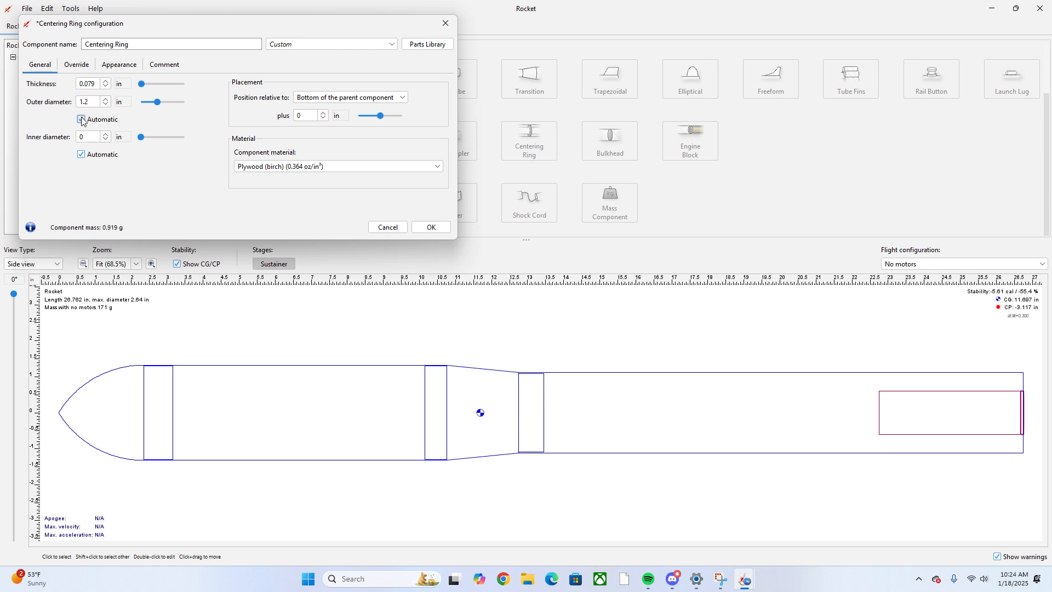
{"action": "left_click", "coordinate": [81, 119]}
{"action": "left_click", "coordinate": [94, 102]}
{"action": "type", "text": "2.175"}
{"action": "left_click", "coordinate": [100, 135]}
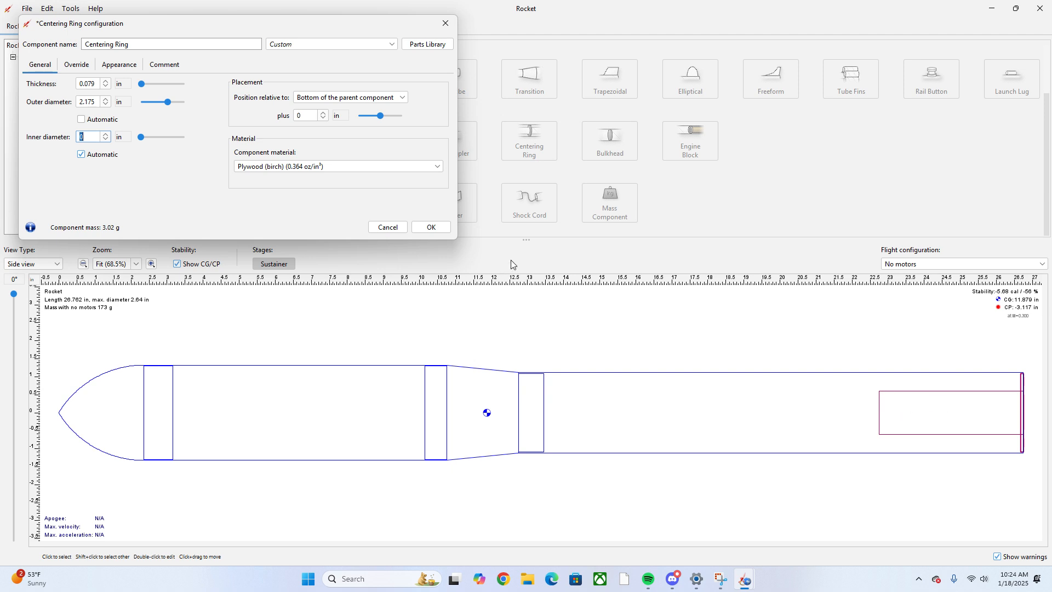
{"action": "left_click", "coordinate": [422, 228]}
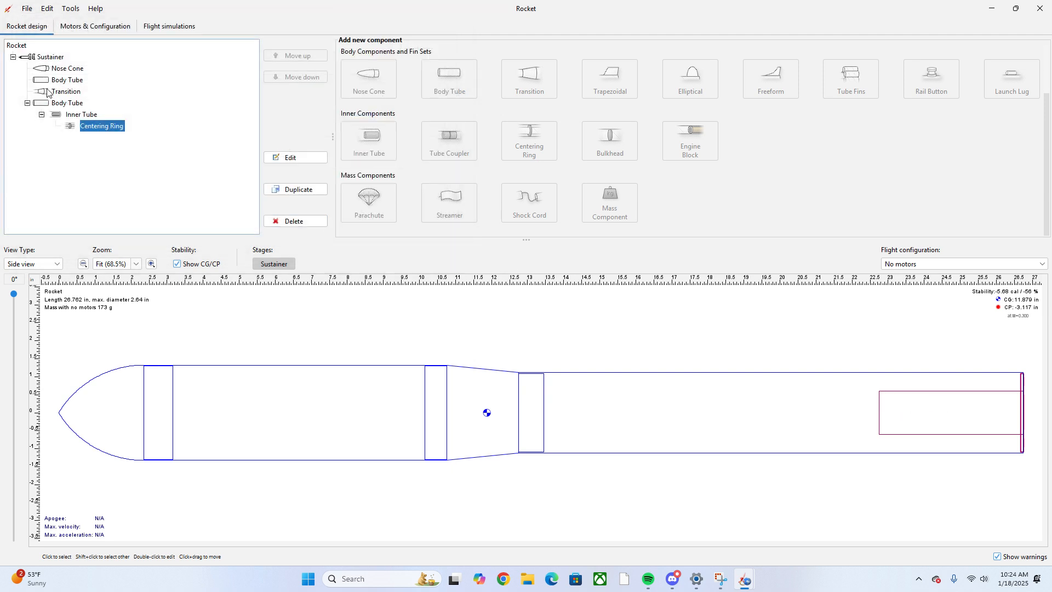
Set the centering ring's inner diameter to 1.2 in to match the inner tube's diameter, and accept it
{"action": "double_click", "coordinate": [59, 115]}
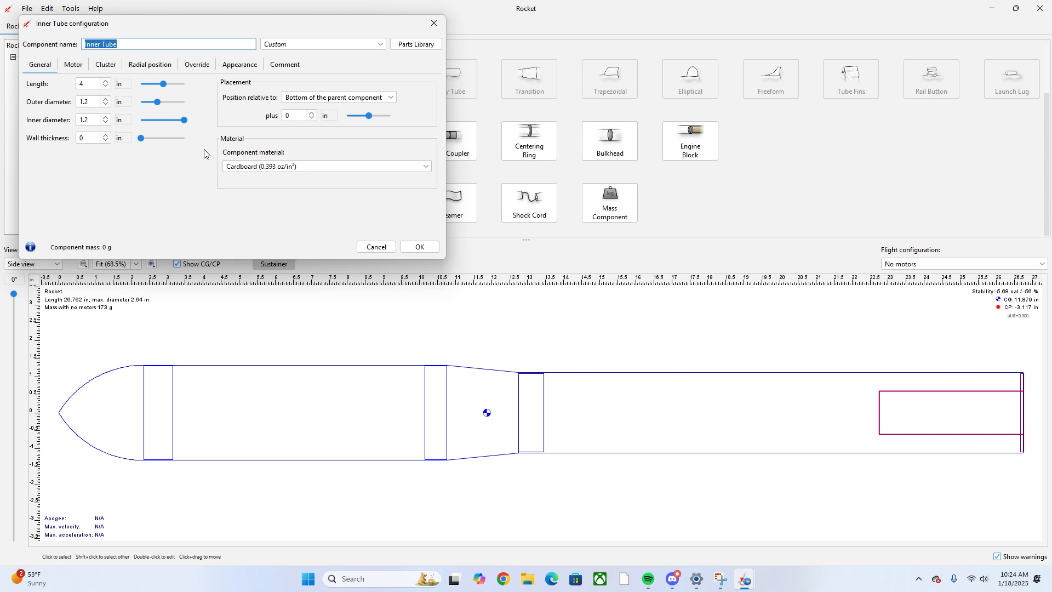
{"action": "left_click", "coordinate": [420, 248]}
{"action": "double_click", "coordinate": [90, 126]}
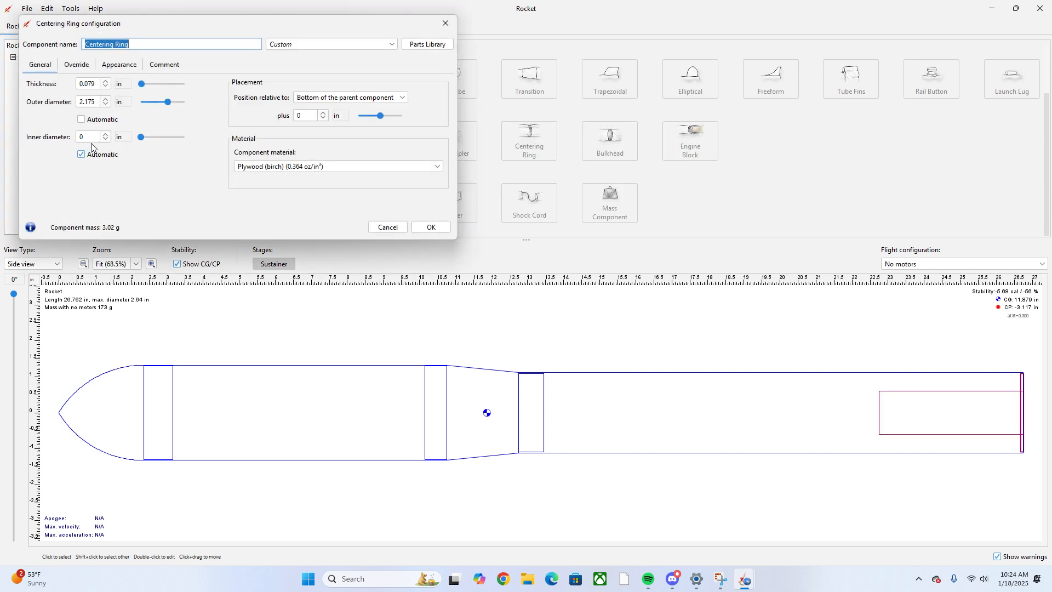
{"action": "left_click", "coordinate": [97, 137]}
{"action": "type", "text": "1.2"}
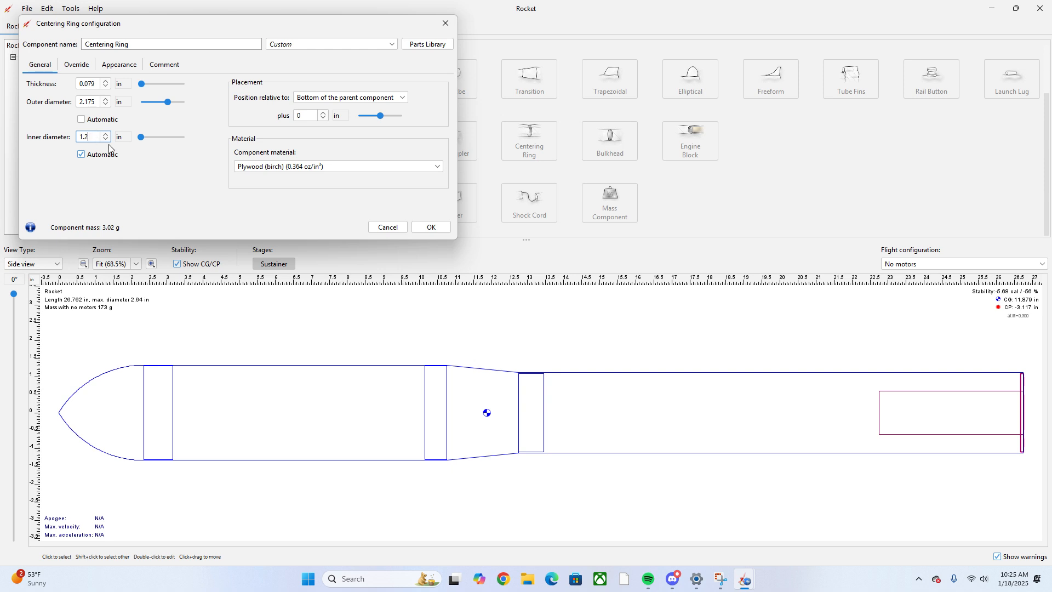
{"action": "left_click", "coordinate": [429, 226]}
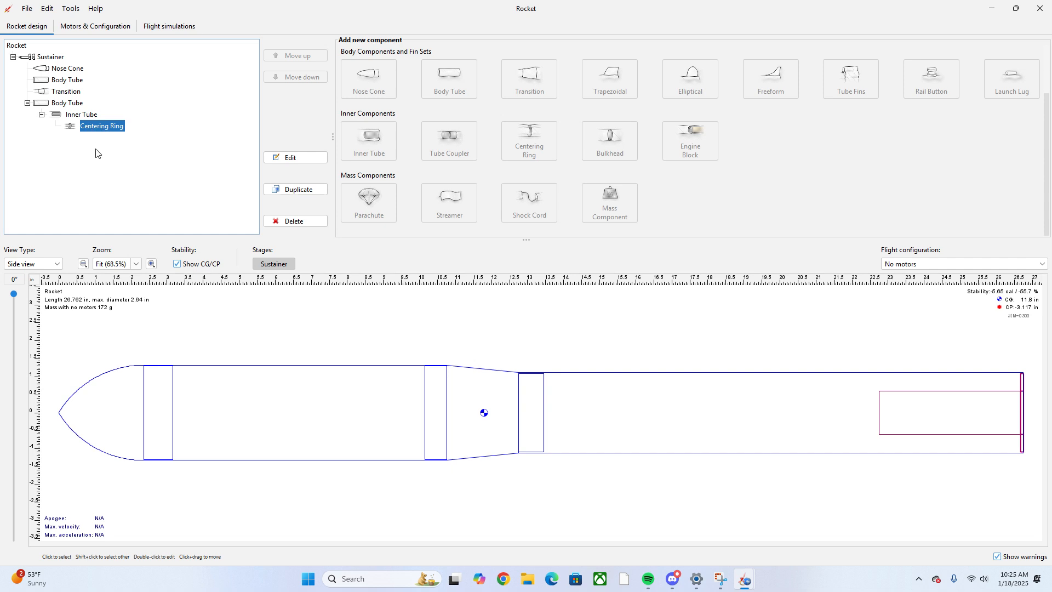
Duplicate the centering ring, offset the copy -3.6 in from the bottom of the inner tube, and accept it
{"action": "double_click", "coordinate": [100, 126]}
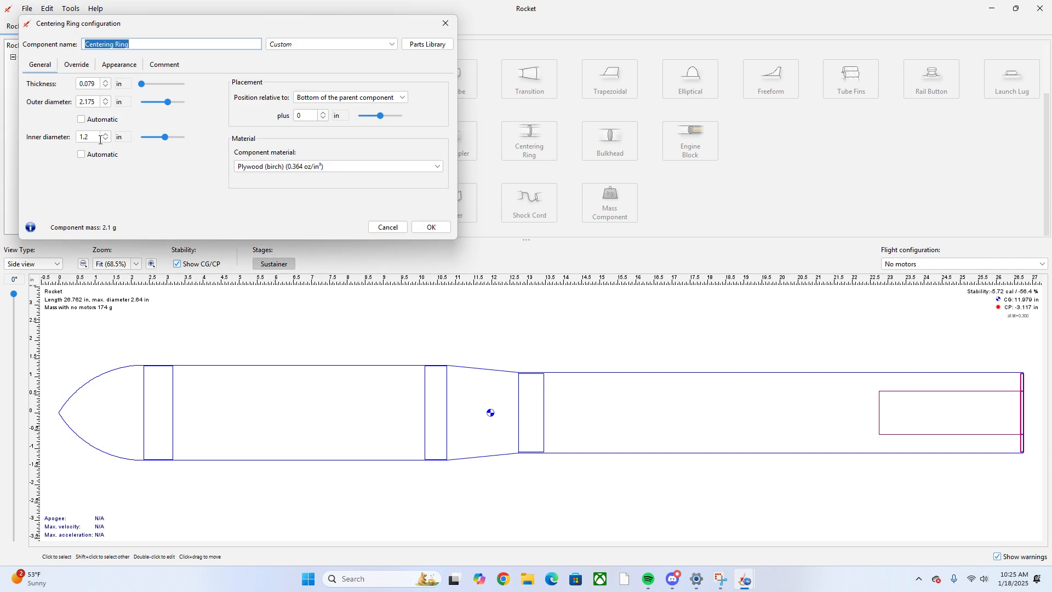
{"action": "left_click_drag", "start_coordinate": [380, 116], "coordinate": [362, 117]}
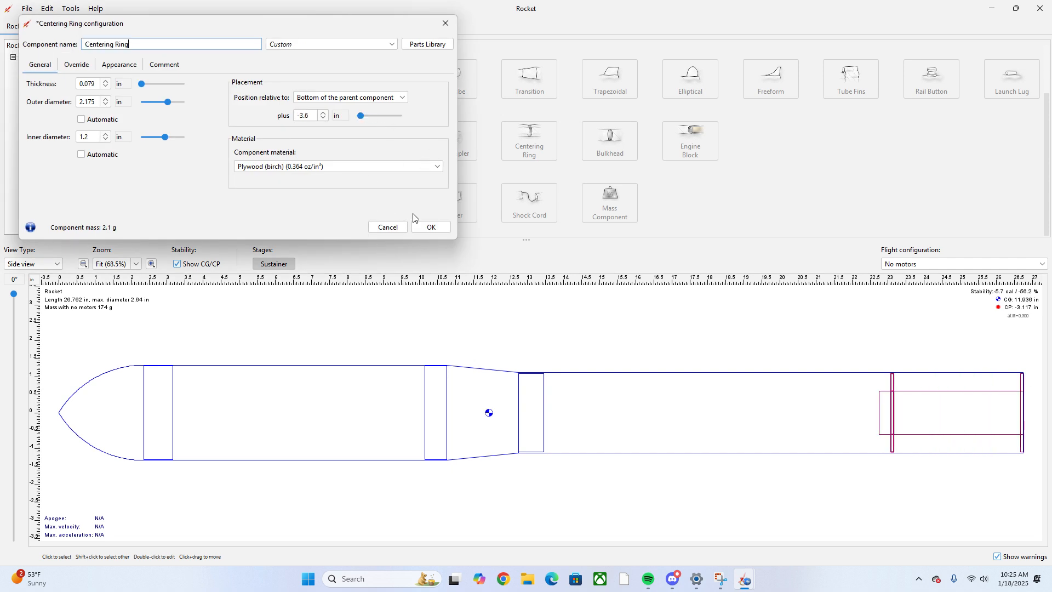
{"action": "left_click", "coordinate": [432, 227]}
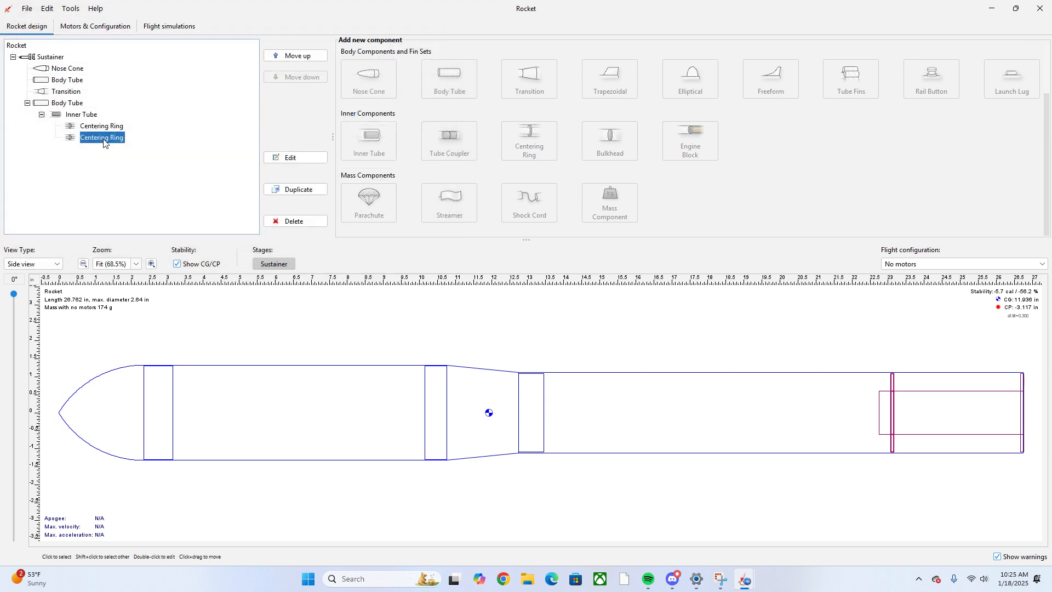
Check the copied ring's offset, and try setting the original centering ring's offset to -3.6 in from the bottom of the inner tube
{"action": "double_click", "coordinate": [97, 138]}
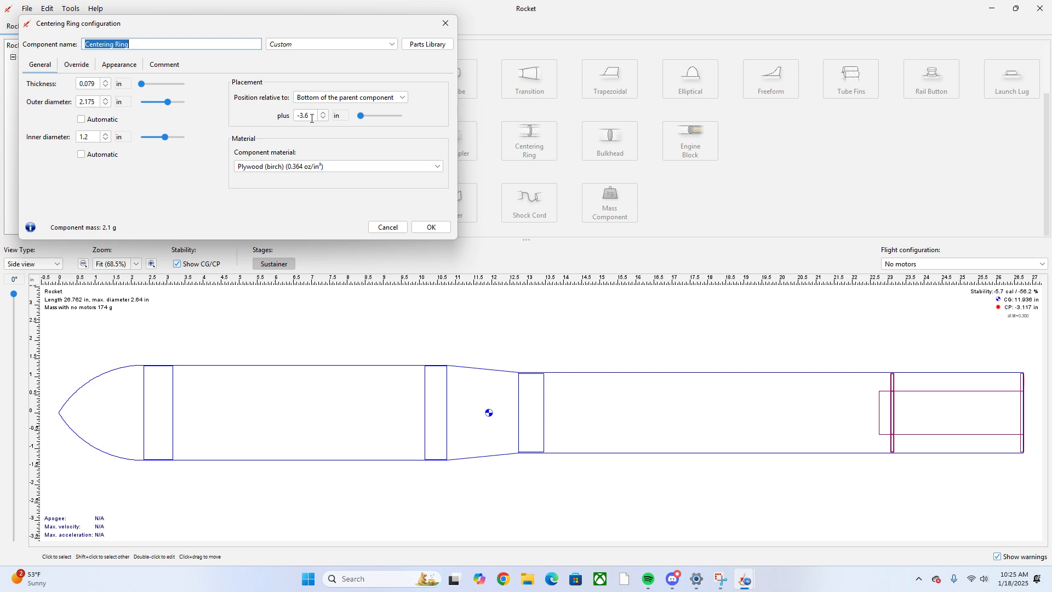
{"action": "left_click", "coordinate": [431, 226]}
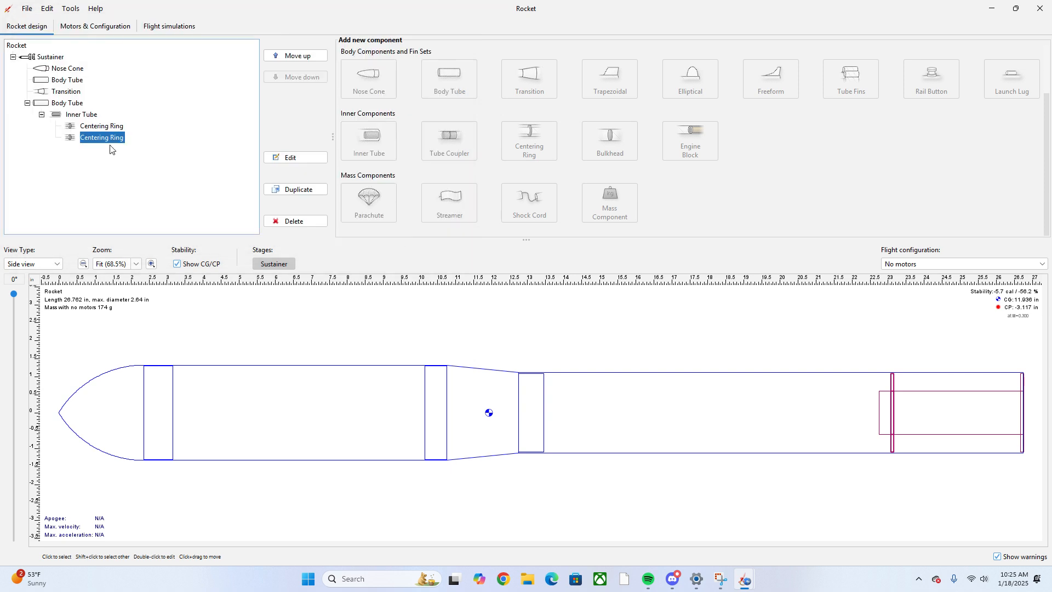
{"action": "left_click", "coordinate": [91, 128]}
{"action": "double_click", "coordinate": [90, 127]}
{"action": "double_click", "coordinate": [304, 117]}
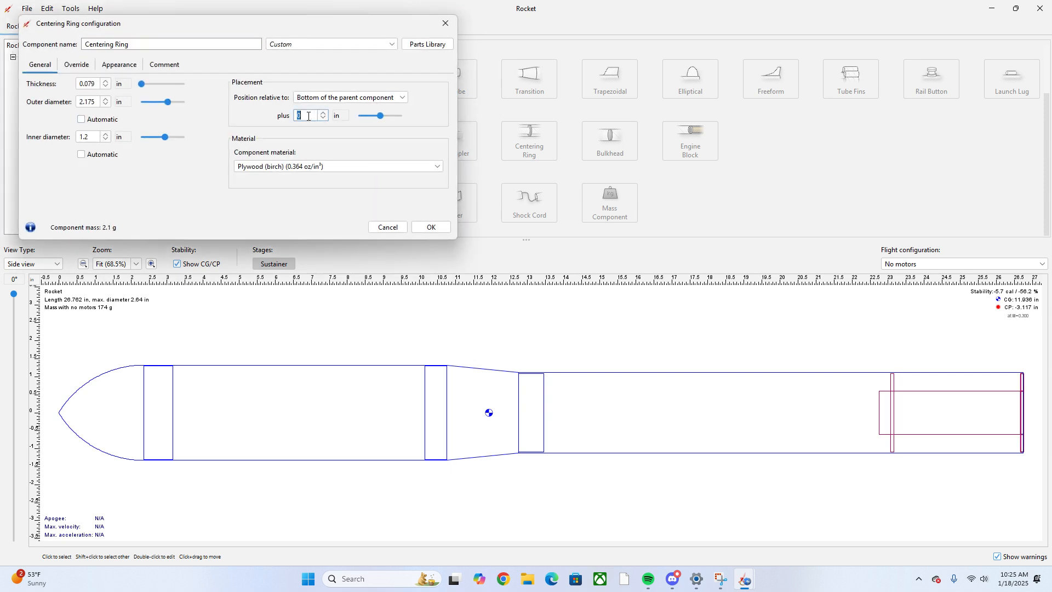
{"action": "key", "text": "BackSpace"}
{"action": "type", "text": "-3"}
{"action": "key", "text": "BackSpace"}
{"action": "type", "text": "3.8"}
{"action": "key", "text": "Return"}
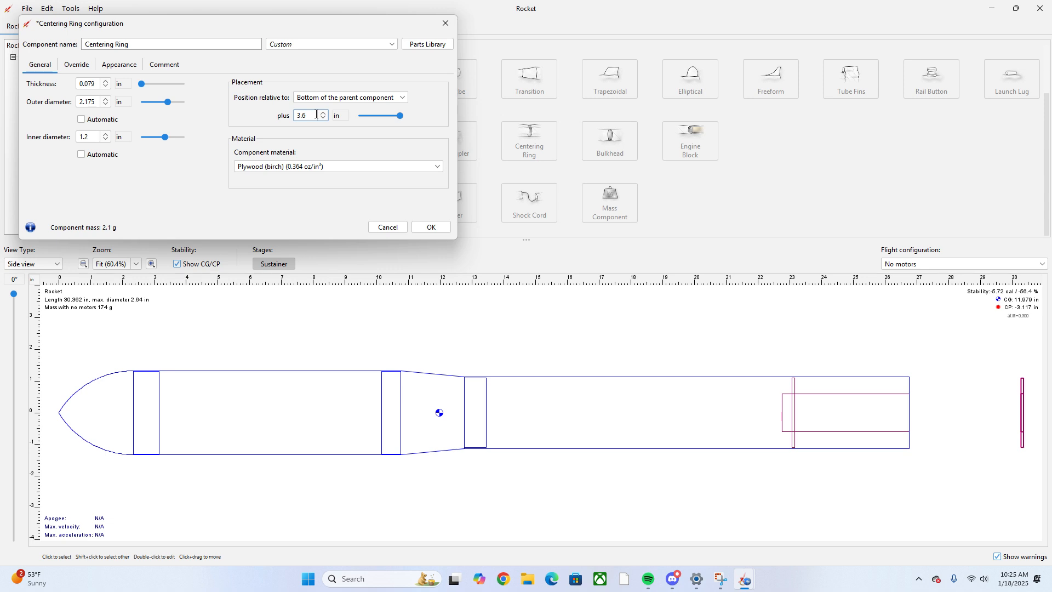
{"action": "key", "text": "BackSpace"}
{"action": "key", "text": "BackSpace"}
{"action": "key", "text": "BackSpace"}
{"action": "type", "text": "-3.6"}
{"action": "key", "text": "Return"}
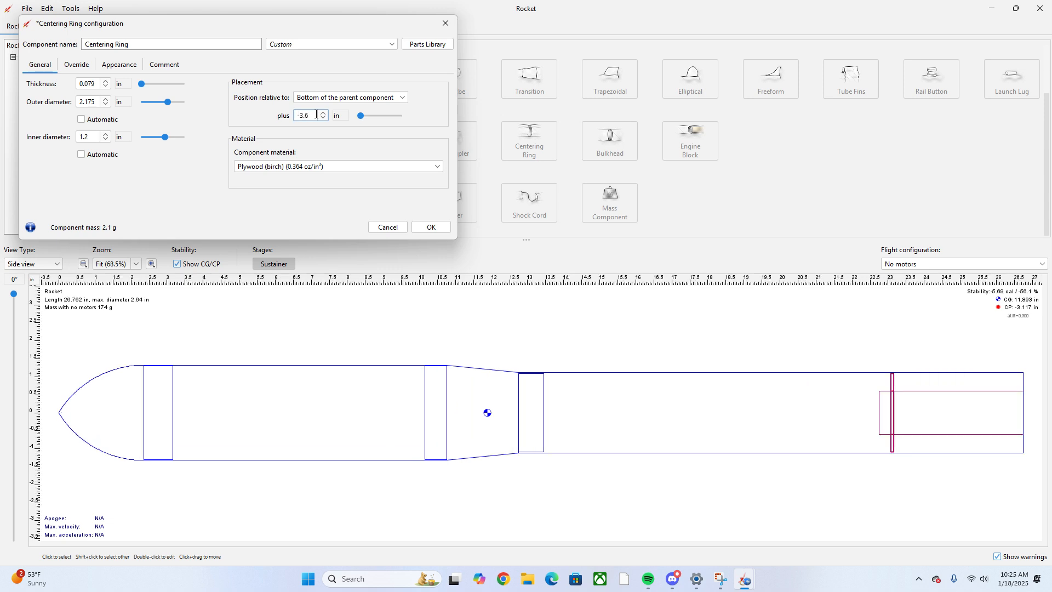
{"action": "left_click", "coordinate": [425, 226]}
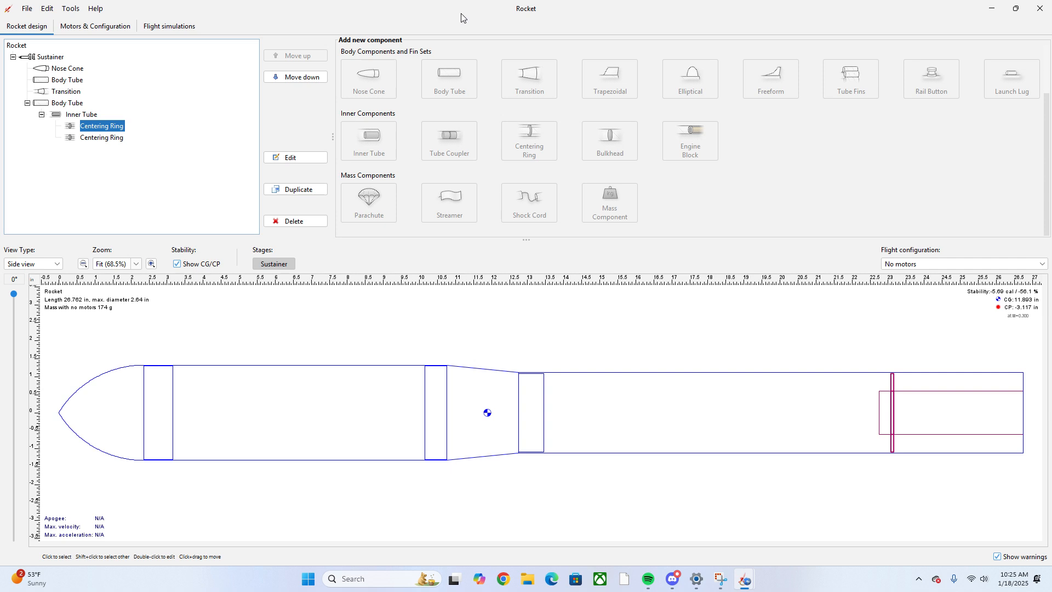
Set the original centering ring's offset to -0.2 in from the bottom of the inner tube, and accept it
{"action": "double_click", "coordinate": [95, 120]}
{"action": "left_click_drag", "start_coordinate": [362, 116], "coordinate": [379, 114]}
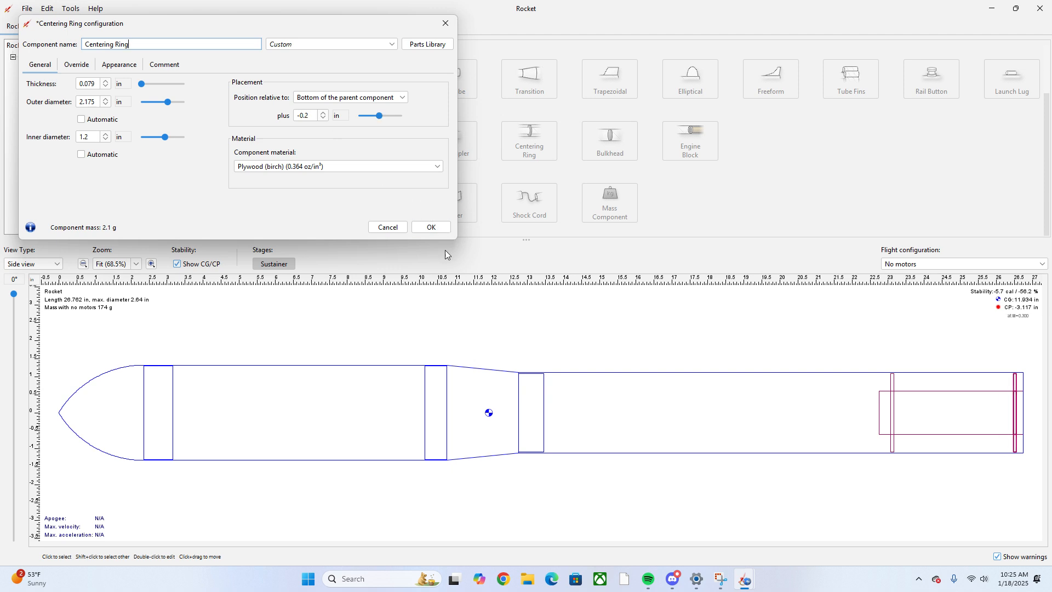
{"action": "left_click", "coordinate": [431, 227]}
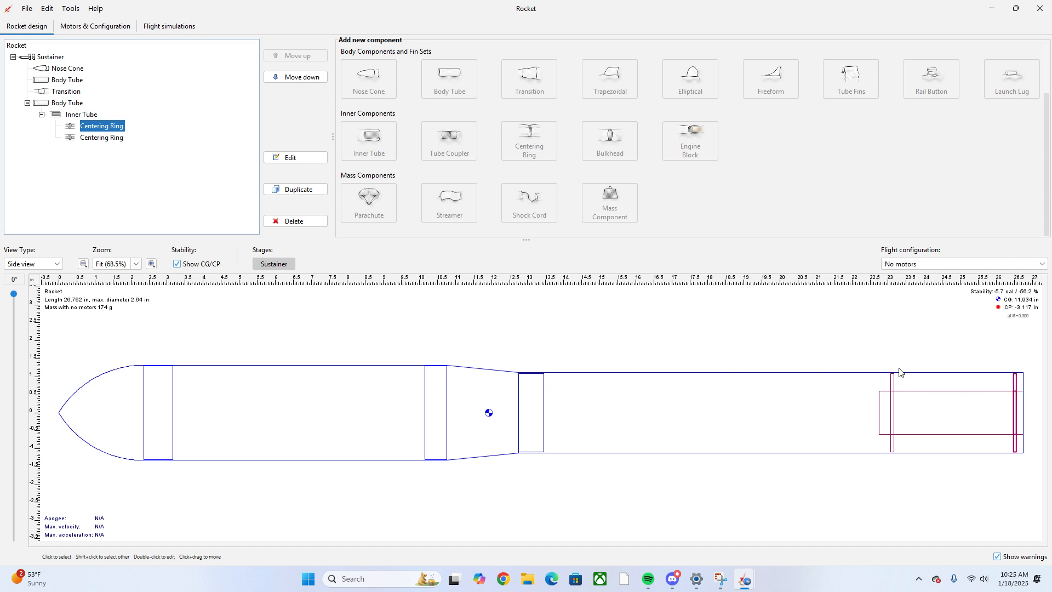
Add a trapezoidal fin set to the rear body tube
{"action": "left_click", "coordinate": [89, 151]}
{"action": "left_click", "coordinate": [77, 114]}
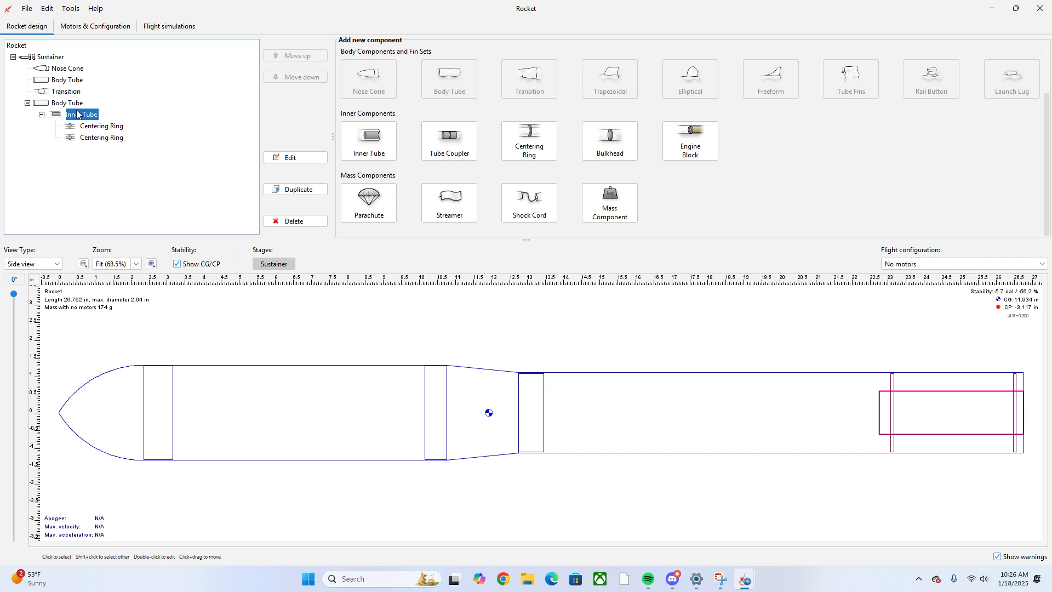
{"action": "left_click", "coordinate": [74, 105]}
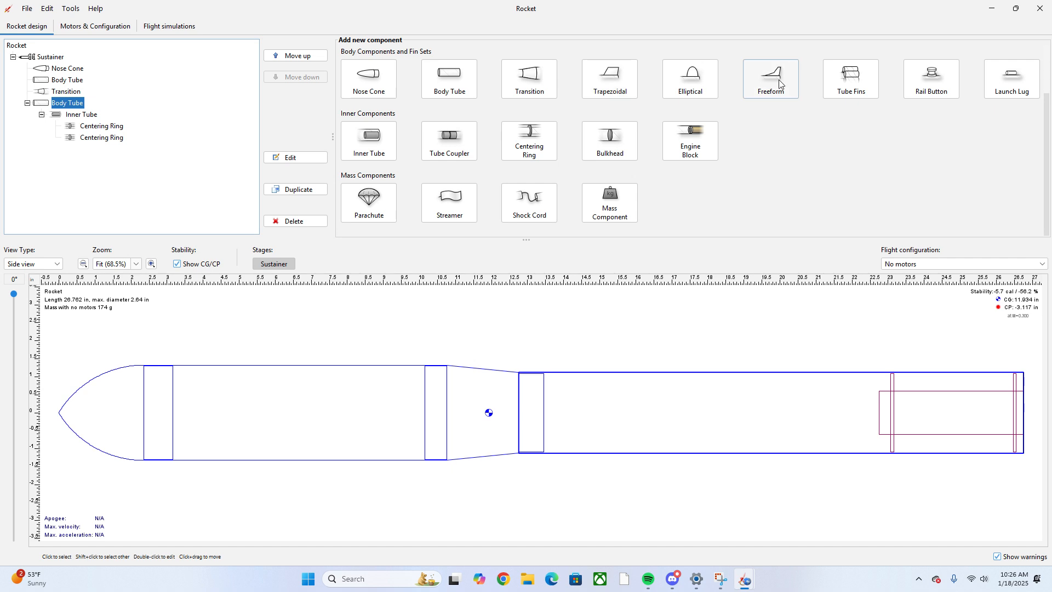
{"action": "left_click", "coordinate": [621, 91]}
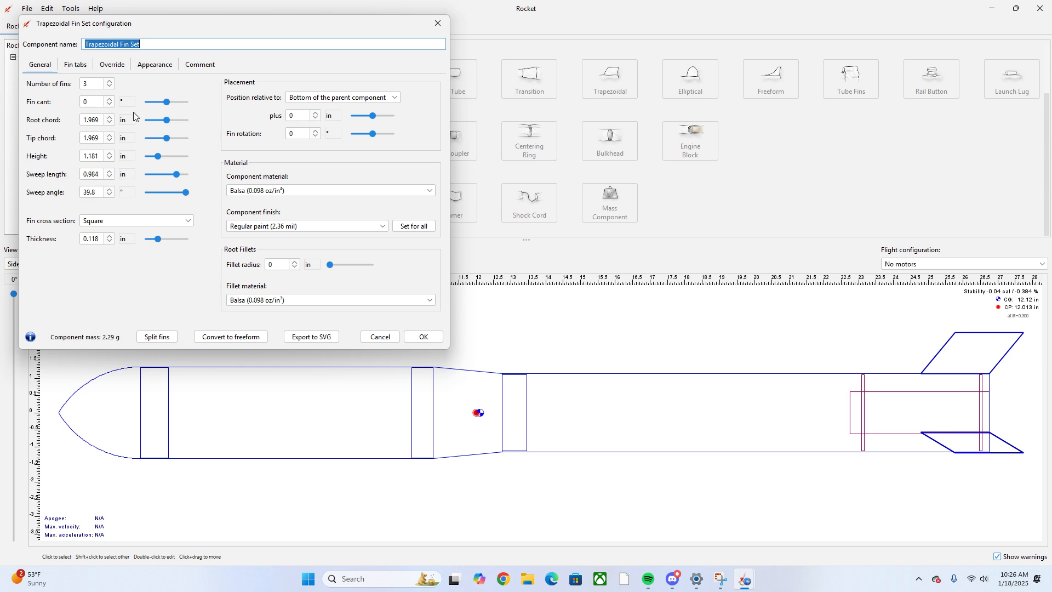
{"action": "left_click", "coordinate": [469, 21]}
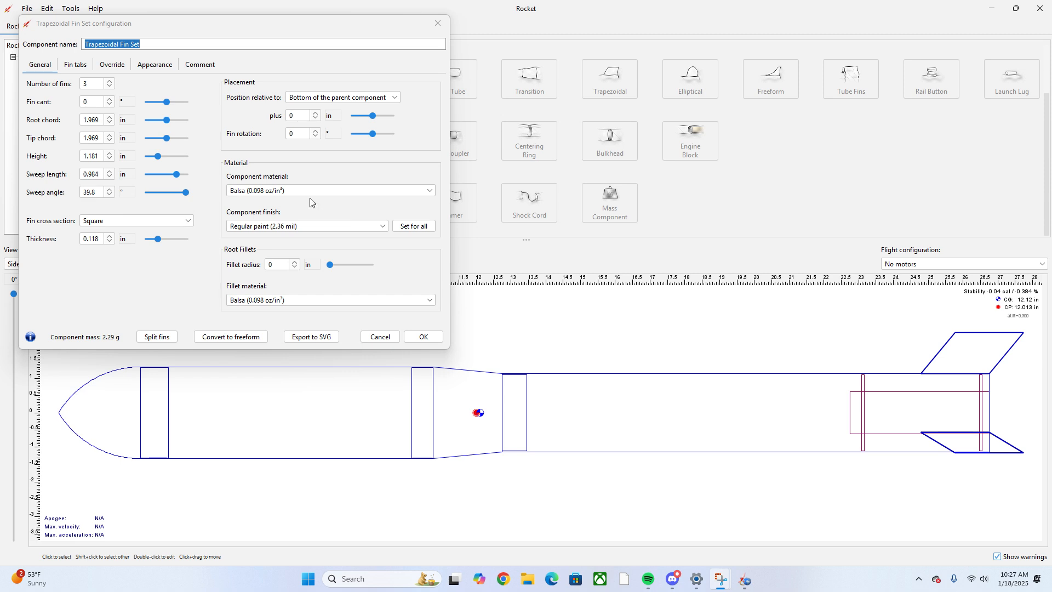
Set the fins' root chord to 5.1 in, tip chord to 2.3 in, height to 3 in and sweep length to 1.8 in
{"action": "double_click", "coordinate": [98, 120]}
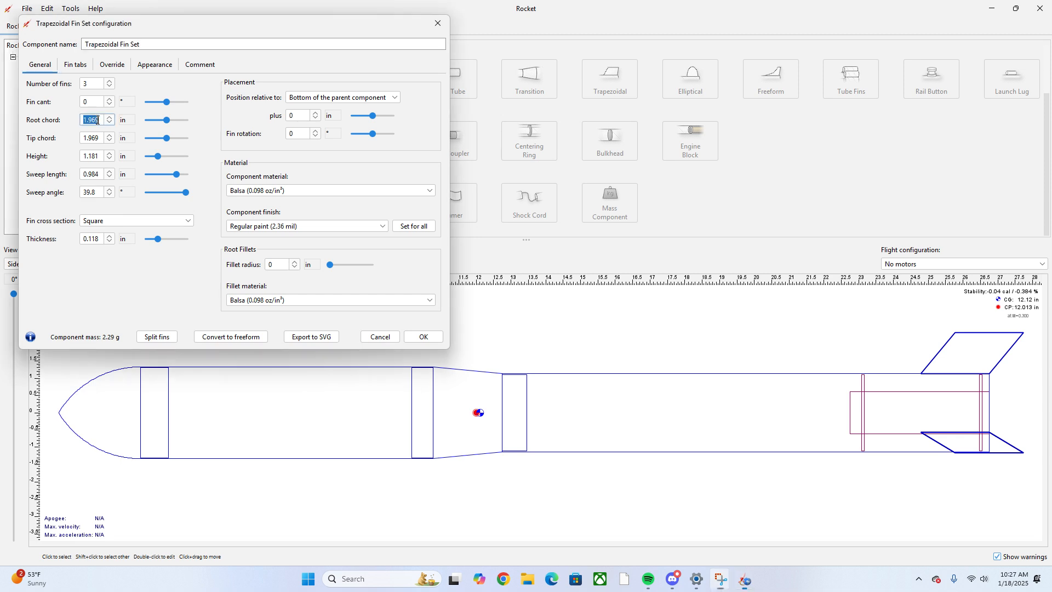
{"action": "key", "text": "BackSpace"}
{"action": "type", "text": "5.1"}
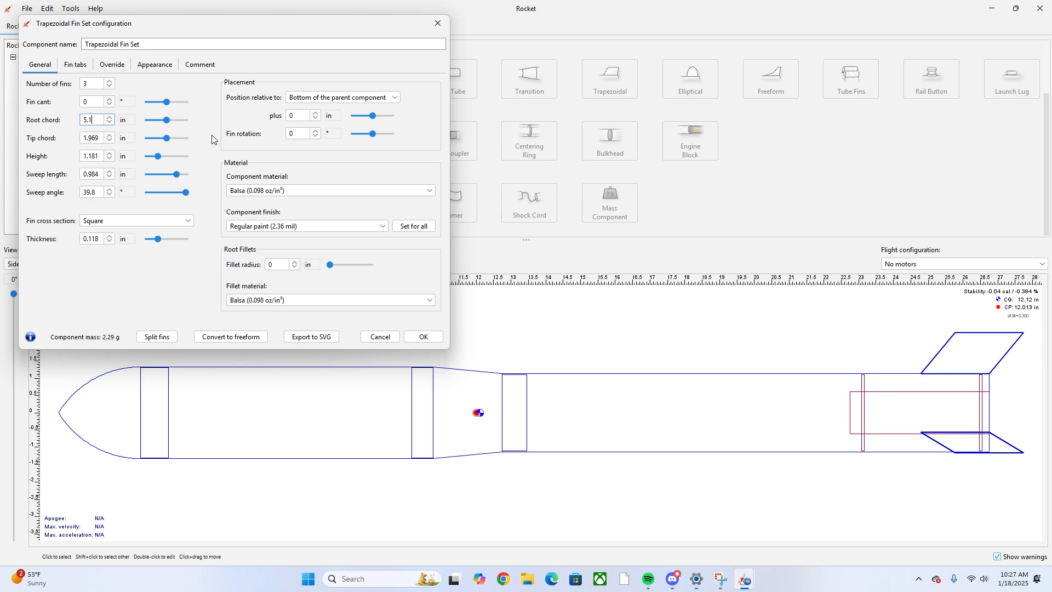
{"action": "left_click", "coordinate": [101, 137]}
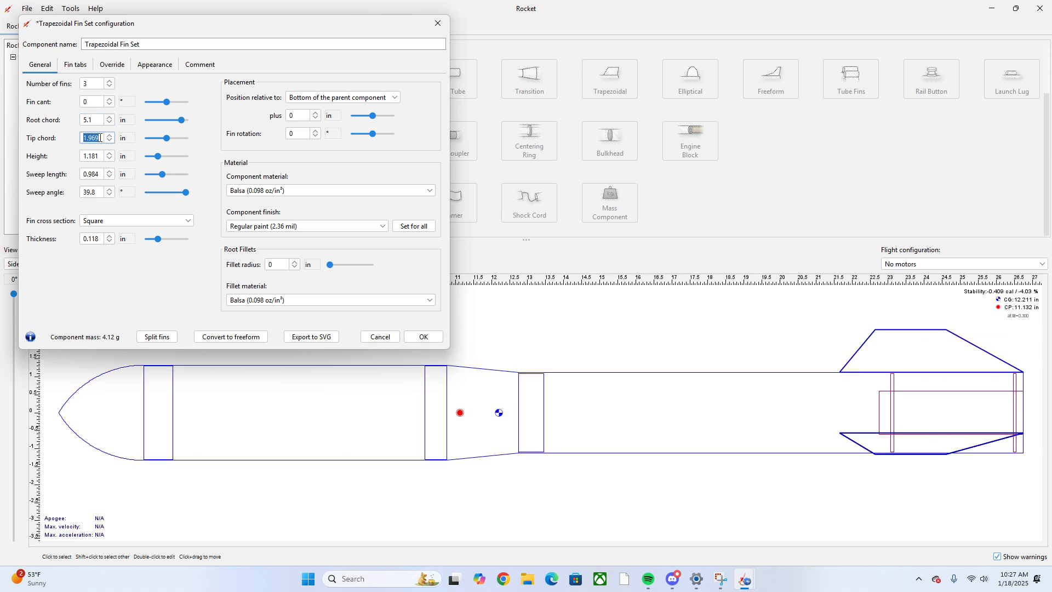
{"action": "key", "text": "BackSpace"}
{"action": "type", "text": "2.3"}
{"action": "left_click", "coordinate": [98, 157]}
{"action": "type", "text": "3"}
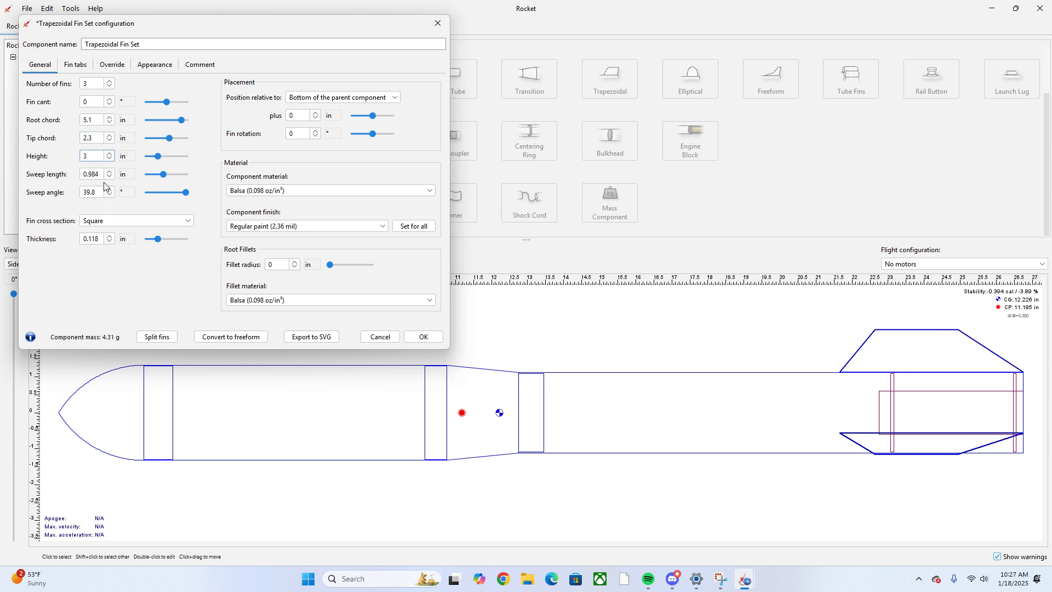
{"action": "left_click", "coordinate": [100, 172]}
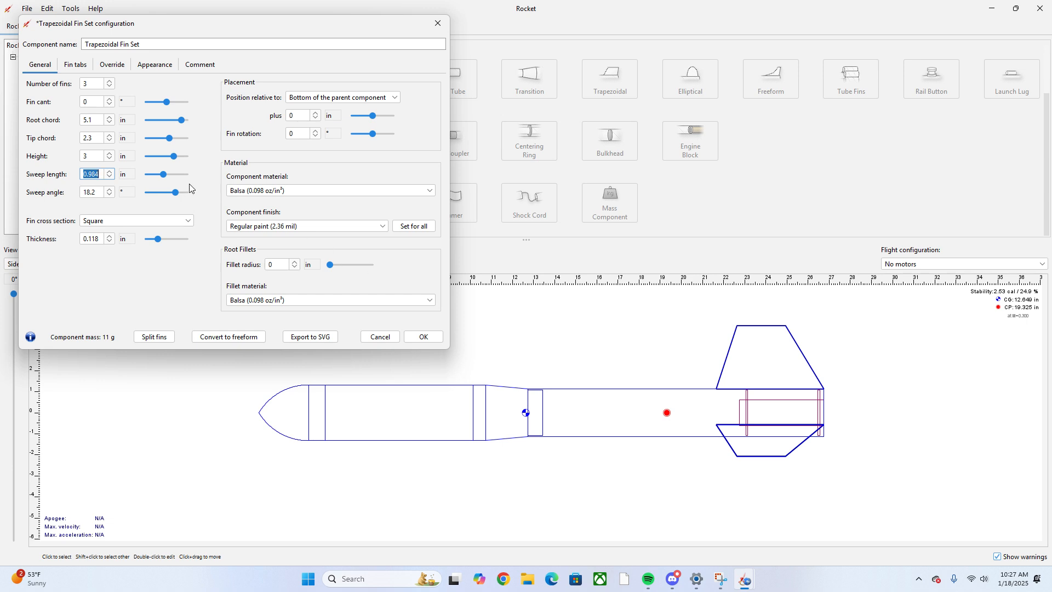
{"action": "left_click_drag", "start_coordinate": [163, 175], "coordinate": [168, 176]}
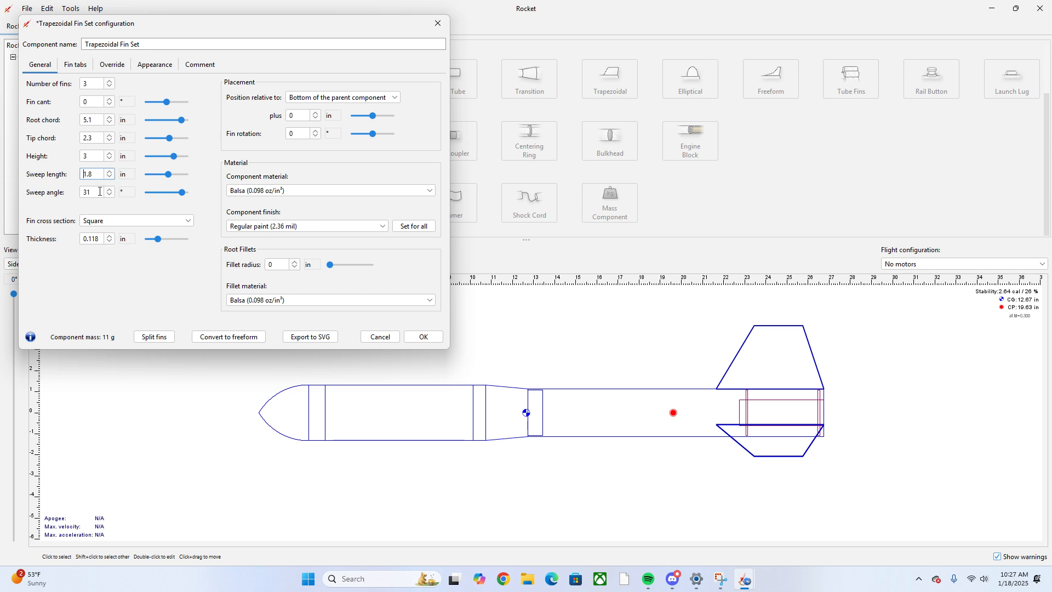
Give the fins an Airfoil cross section and a thickness of 0.125 in
{"action": "left_click", "coordinate": [114, 221]}
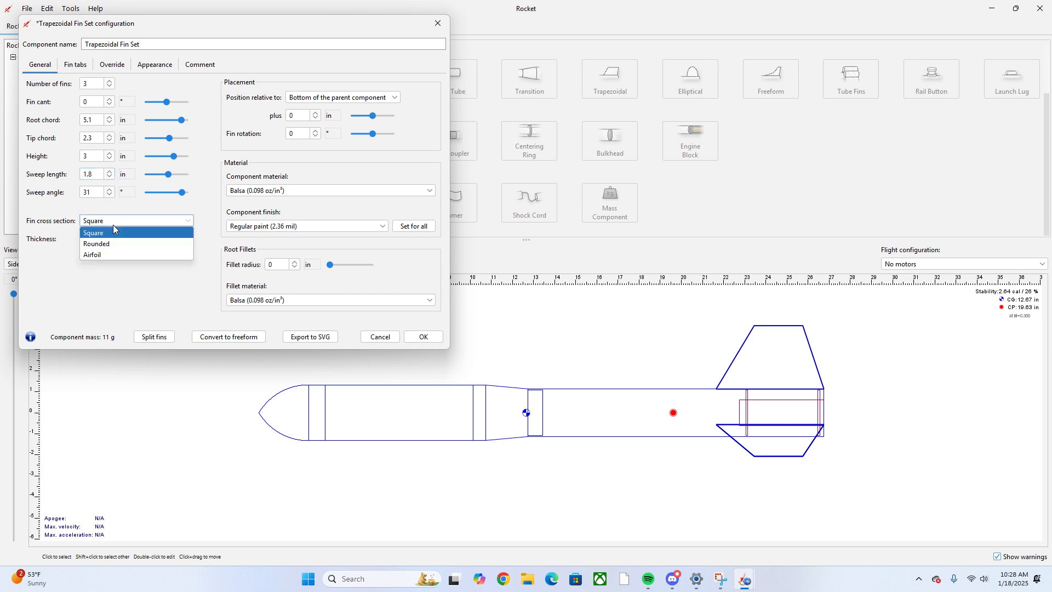
{"action": "left_click", "coordinate": [122, 255]}
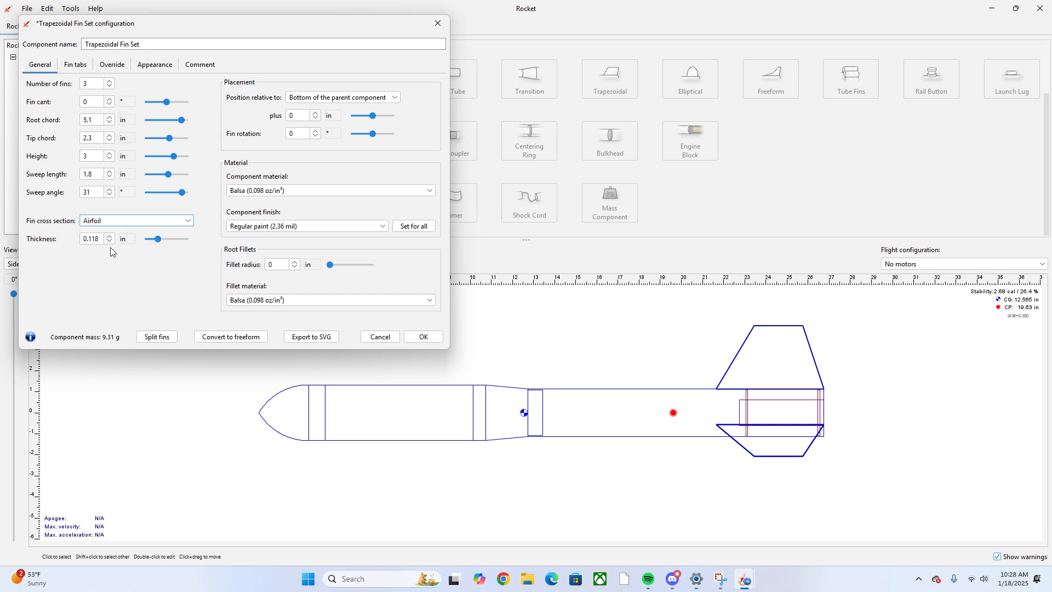
{"action": "left_click", "coordinate": [103, 240]}
{"action": "left_click", "coordinate": [103, 242]}
{"action": "key", "text": "BackSpace"}
{"action": "key", "text": "BackSpace"}
{"action": "type", "text": "25"}
Set the fins' finish to Unfinished (5.91 mil) and their material to Plywood (birch) (0.364 oz/in³)
{"action": "left_click", "coordinate": [280, 226]}
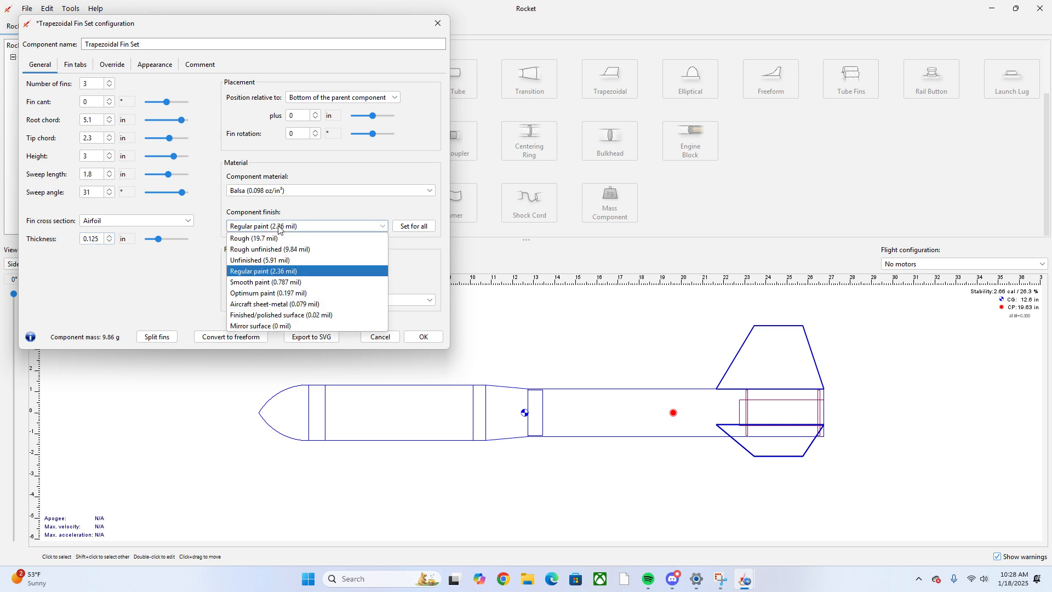
{"action": "left_click", "coordinate": [281, 261]}
{"action": "left_click", "coordinate": [270, 190]}
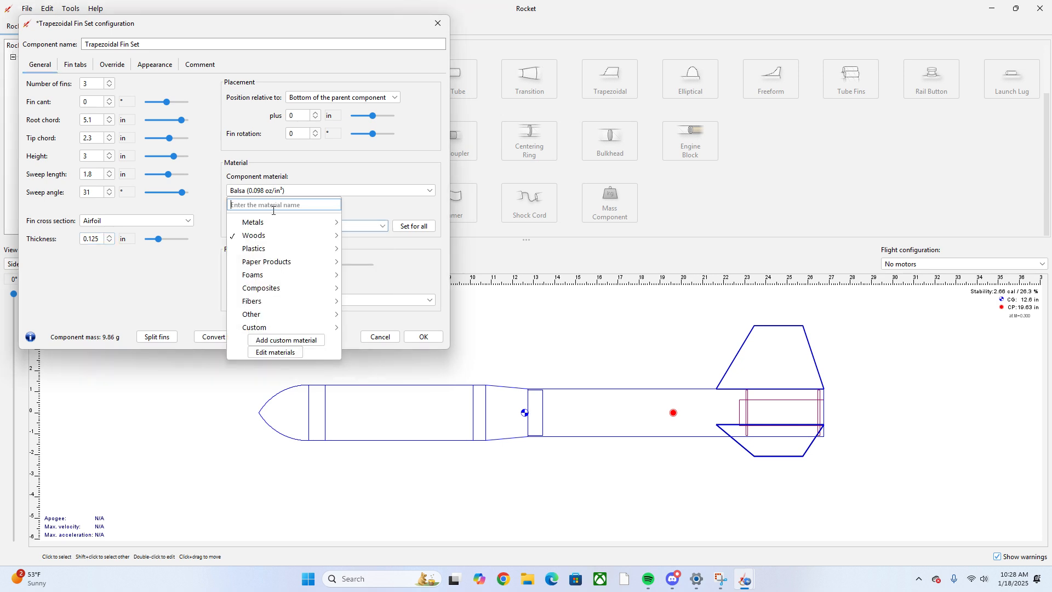
{"action": "mouse_move", "coordinate": [288, 227]}
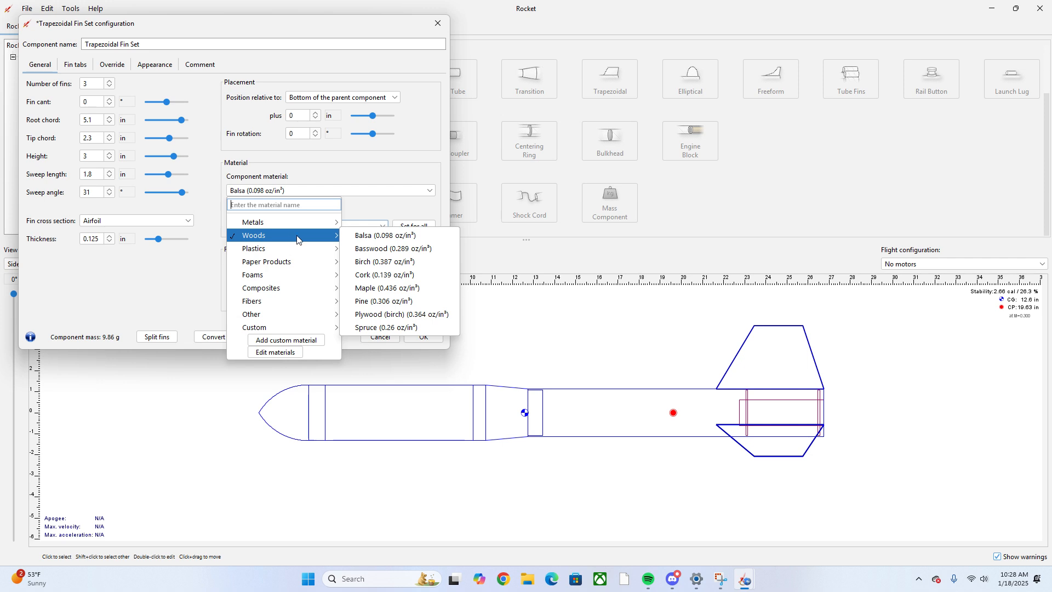
{"action": "left_click", "coordinate": [378, 315]}
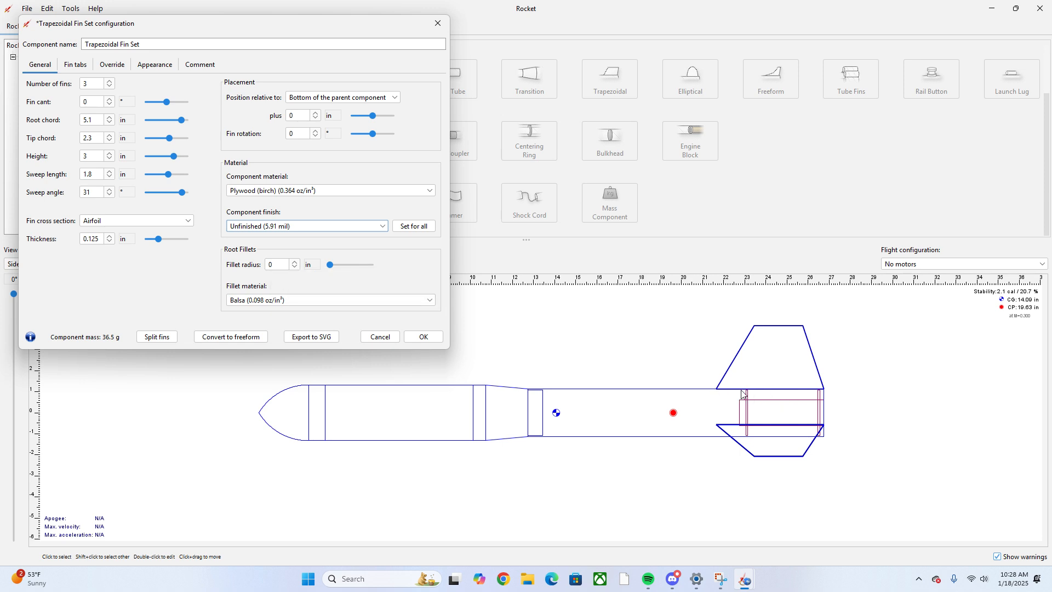
Set the root fillet material to the custom Epoxy (0.723 oz/in³) and the fillet radius to 0.063 in
{"action": "left_click", "coordinate": [329, 301]}
{"action": "left_click", "coordinate": [331, 432]}
{"action": "left_click", "coordinate": [302, 301]}
{"action": "mouse_move", "coordinate": [295, 407]}
{"action": "mouse_move", "coordinate": [291, 437]}
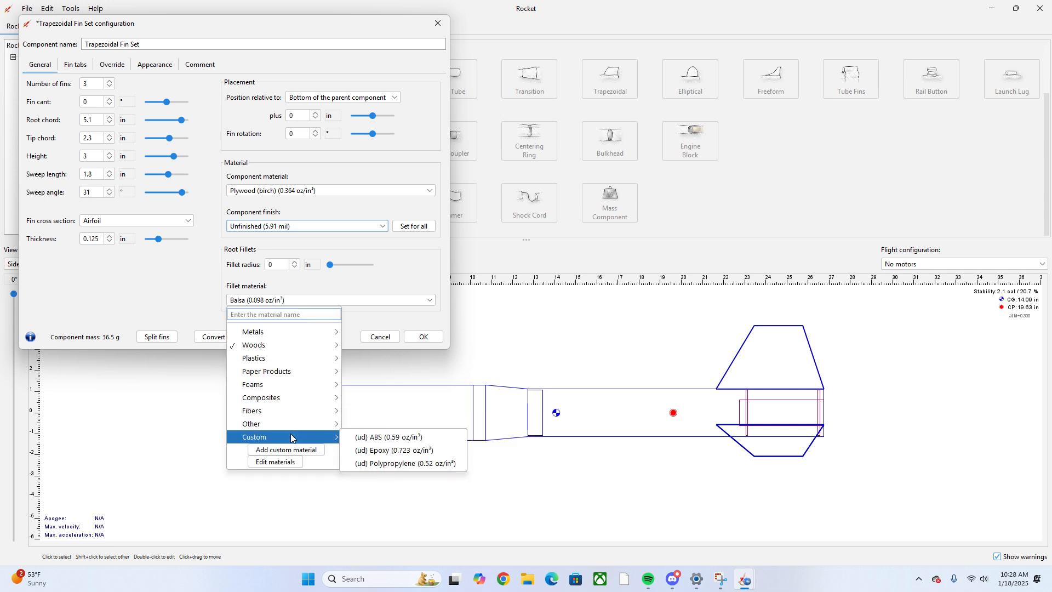
{"action": "left_click", "coordinate": [378, 451]}
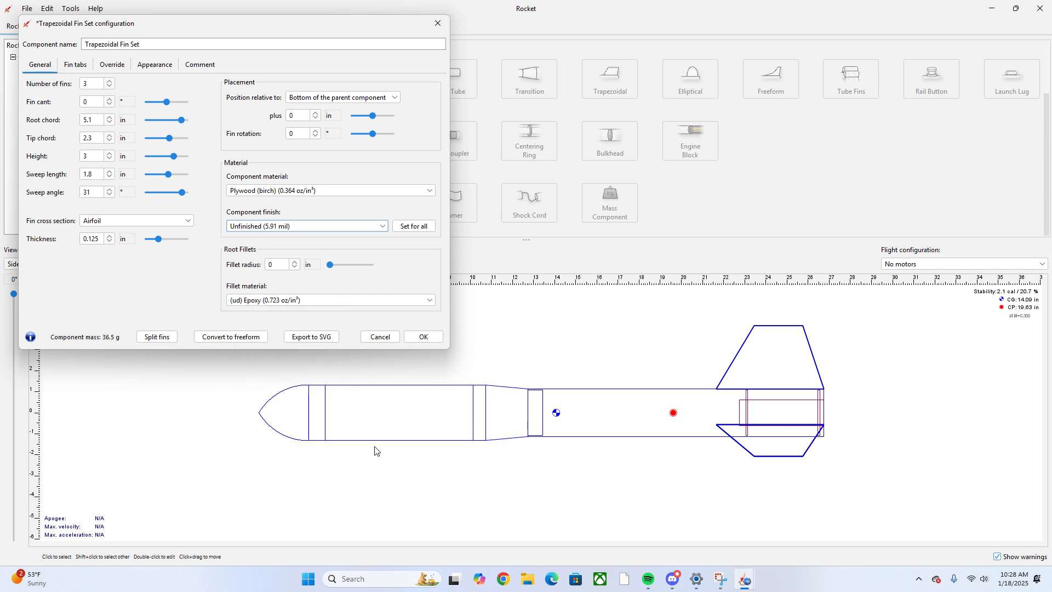
{"action": "left_click", "coordinate": [283, 261]}
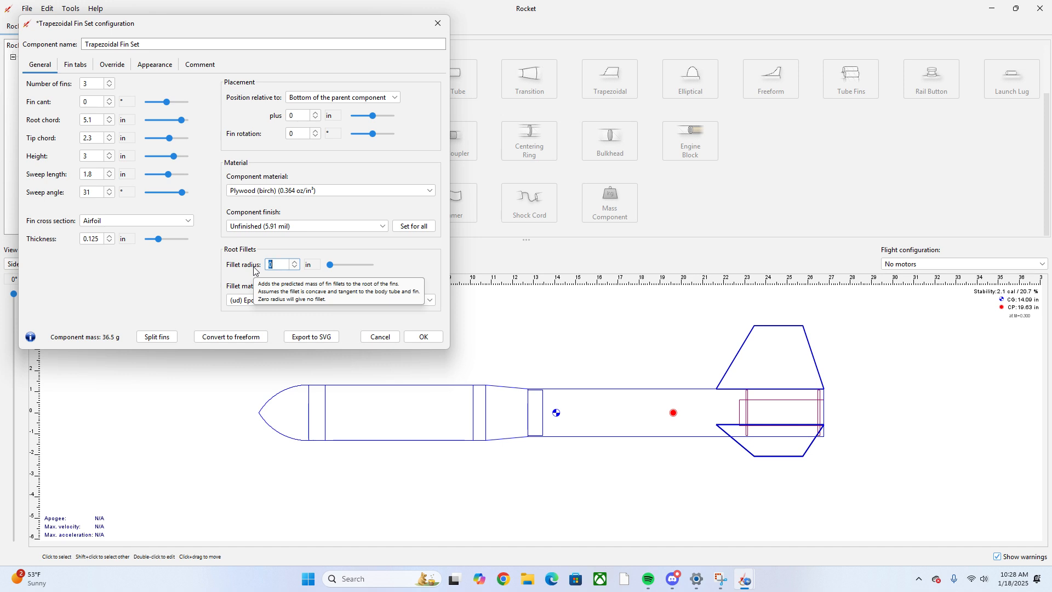
{"action": "type", "text": "0.063"}
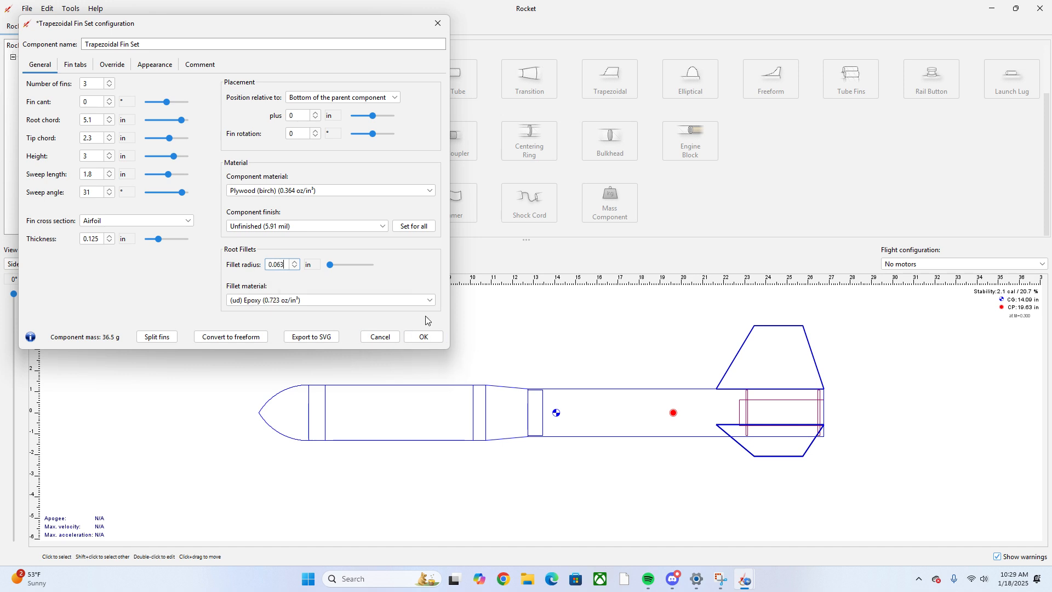
Give the through-the-wall fin tabs a length of 3 in and a height of 0.5 in
{"action": "left_click", "coordinate": [77, 65]}
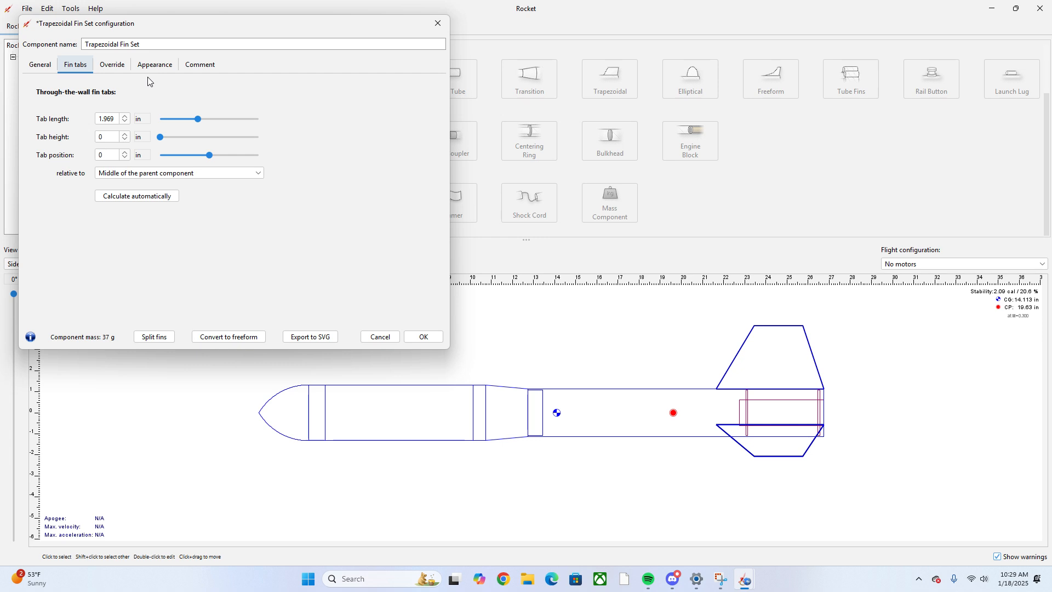
{"action": "double_click", "coordinate": [103, 114]}
{"action": "type", "text": "3"}
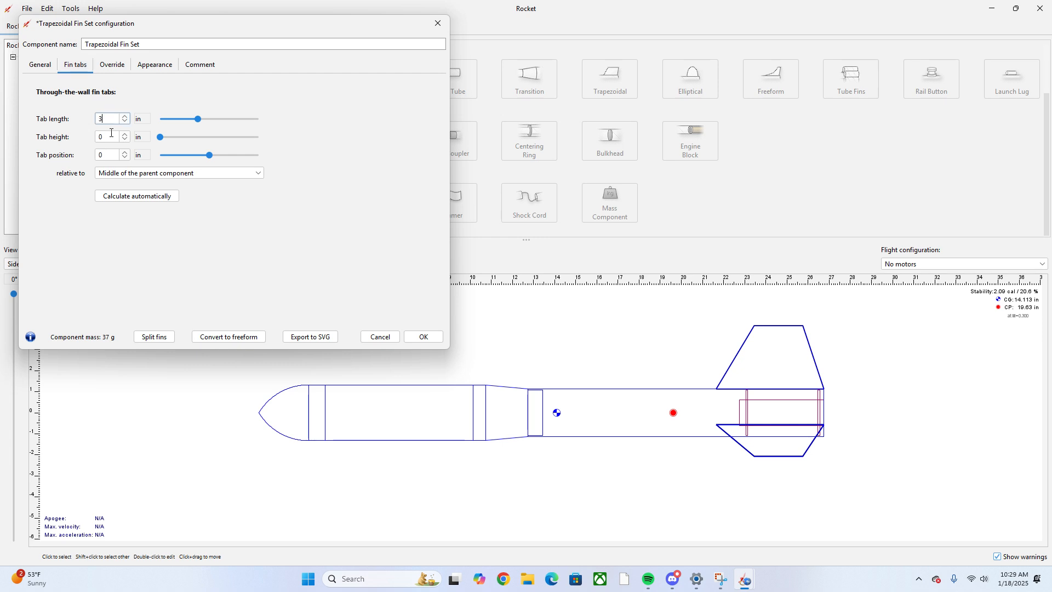
{"action": "double_click", "coordinate": [108, 133]}
{"action": "type", "text": "0.5"}
Set the fin tab position to -0.3 in, and switch its reference to the bottom of the parent component
{"action": "double_click", "coordinate": [108, 152]}
{"action": "key", "text": "BackSpace"}
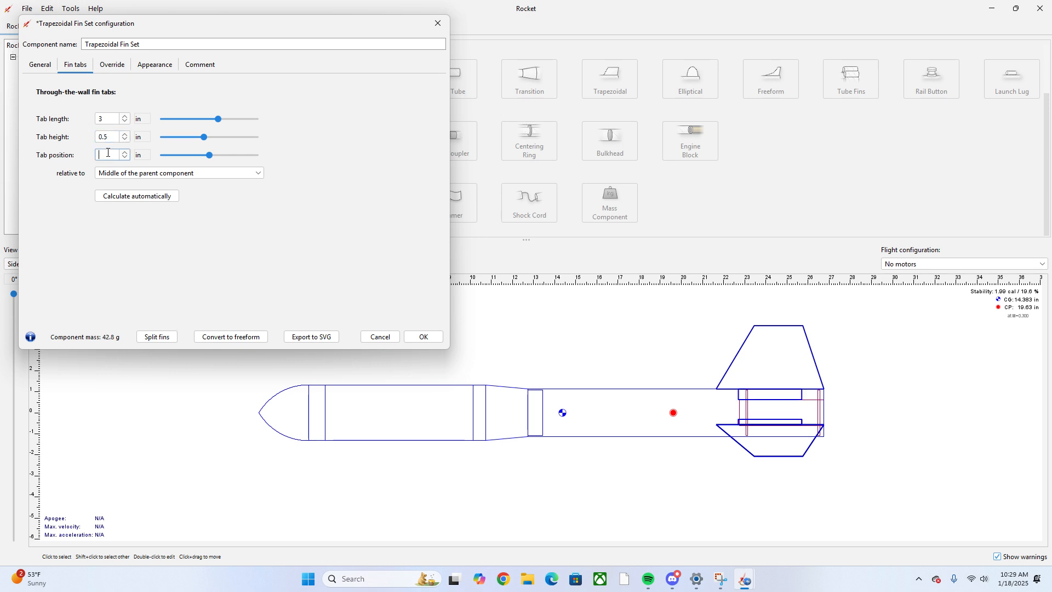
{"action": "type", "text": "-0.3"}
{"action": "left_click", "coordinate": [158, 175]}
{"action": "left_click", "coordinate": [146, 230]}
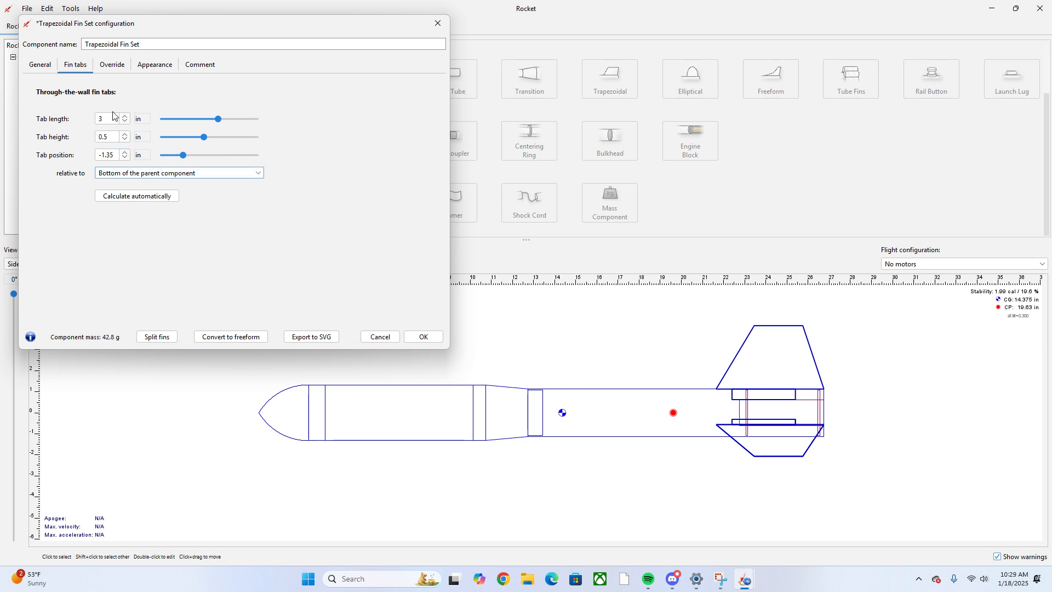
Re-enter -0.3 in as the fin tab position relative to the bottom of the parent component, and accept the fin set
{"action": "left_click", "coordinate": [125, 158]}
{"action": "left_click_drag", "start_coordinate": [117, 155], "coordinate": [89, 148]}
{"action": "type", "text": "-0.3"}
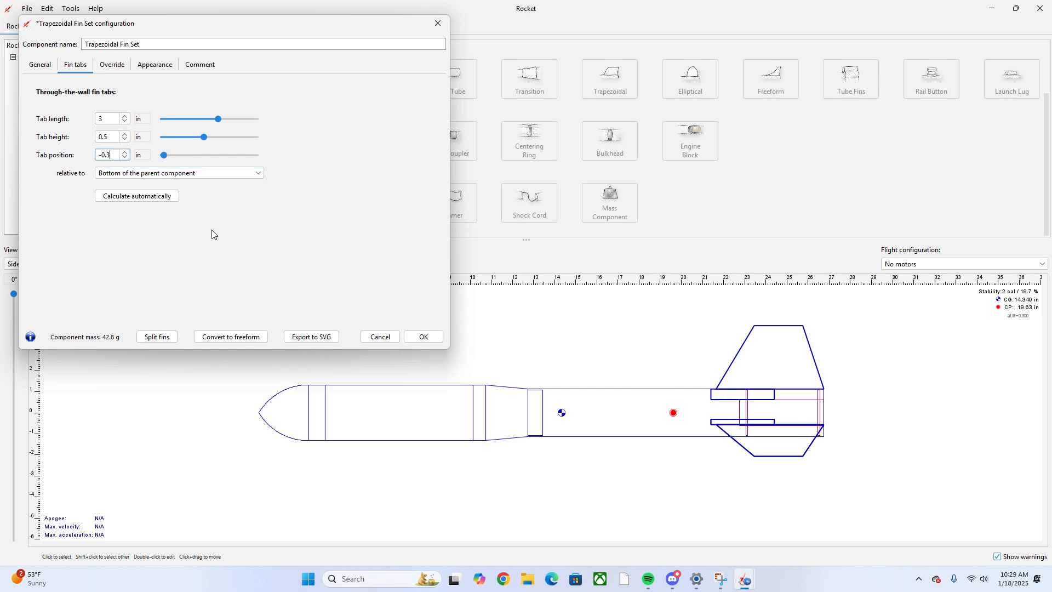
{"action": "left_click", "coordinate": [422, 337]}
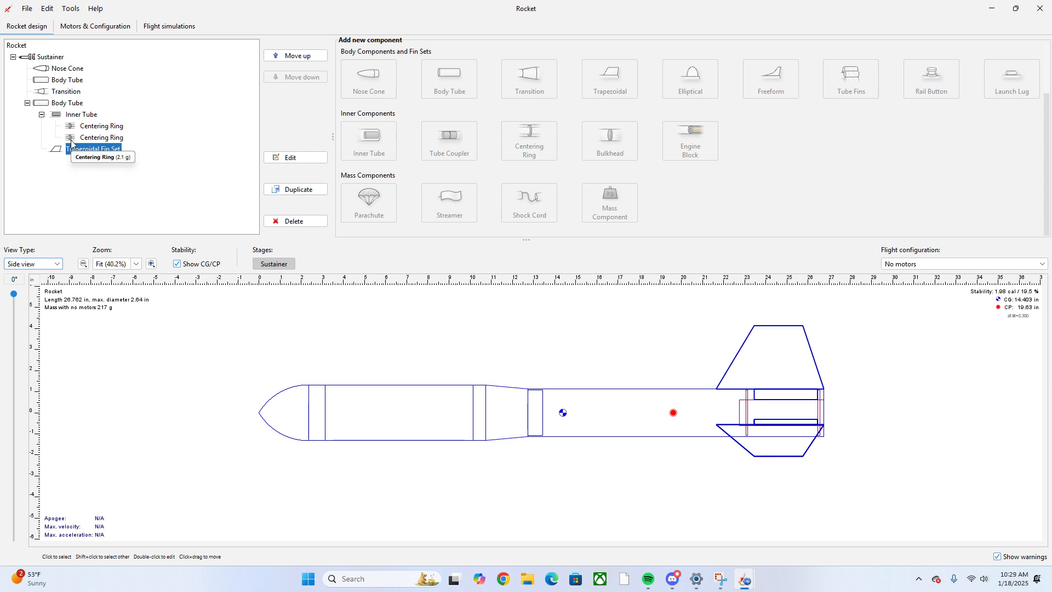
Move the forward centering ring to -3.3 in relative to the bottom of the inner tube
{"action": "left_click", "coordinate": [752, 399]}
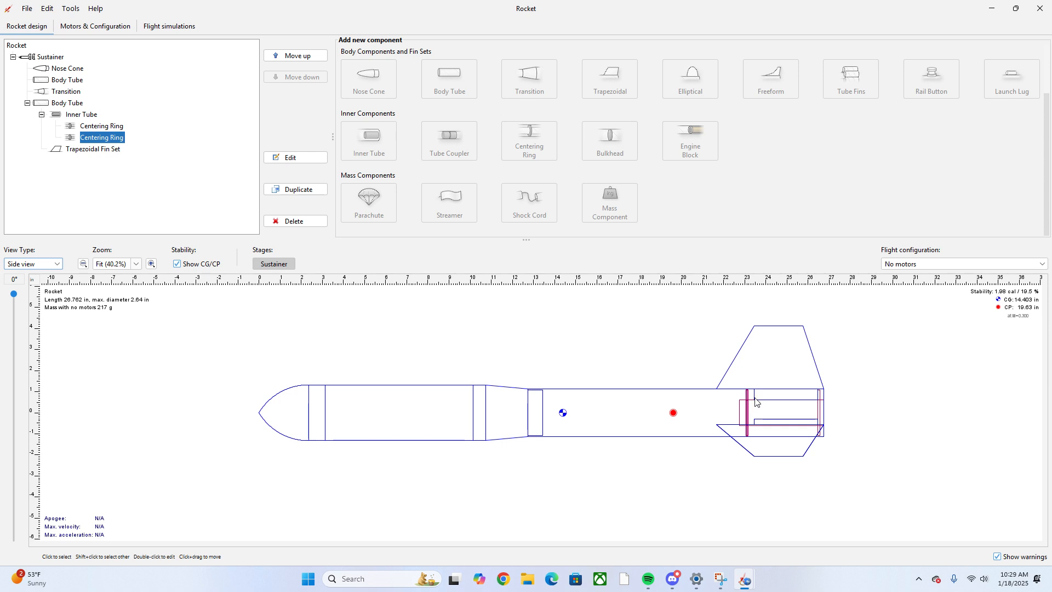
{"action": "double_click", "coordinate": [102, 139]}
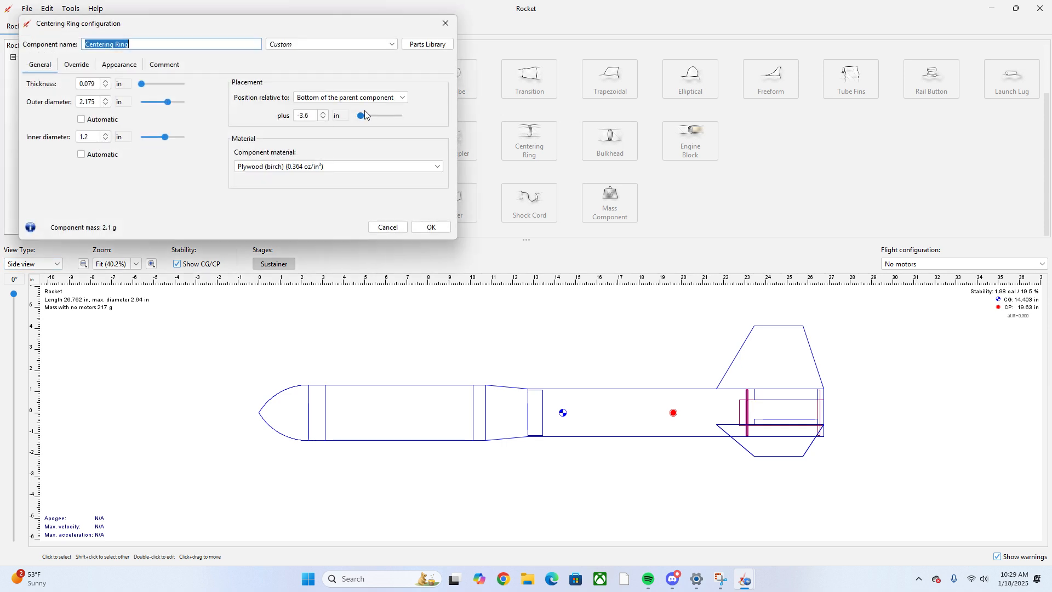
{"action": "left_click_drag", "start_coordinate": [360, 115], "coordinate": [361, 116]}
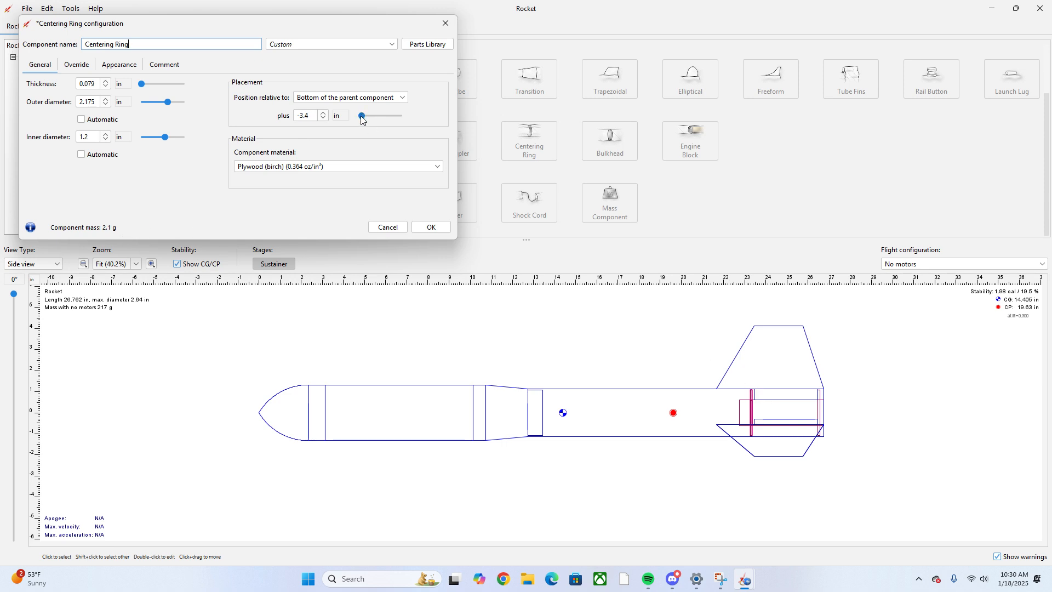
{"action": "left_click_drag", "start_coordinate": [362, 116], "coordinate": [361, 116]}
{"action": "left_click", "coordinate": [312, 115]}
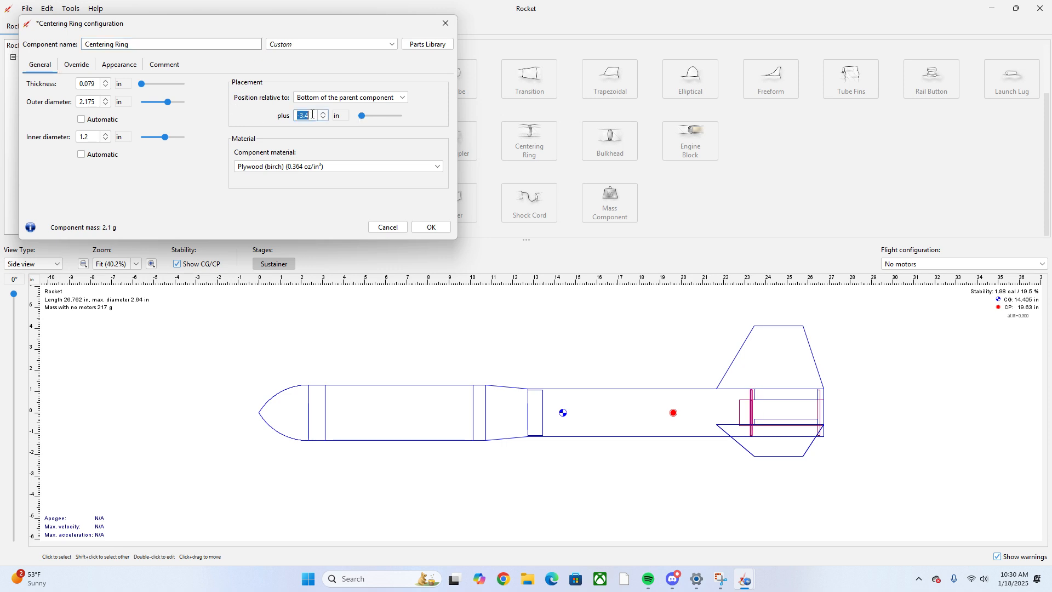
{"action": "left_click", "coordinate": [312, 115]}
{"action": "key", "text": "Return"}
{"action": "key", "text": "Return"}
{"action": "key", "text": "Return"}
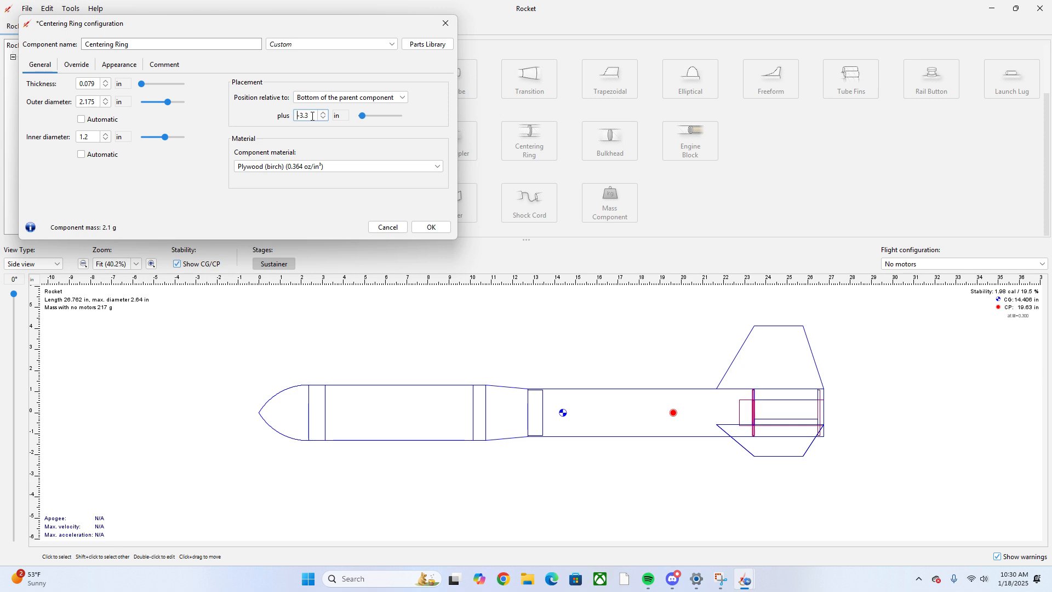
{"action": "left_click", "coordinate": [429, 228]}
{"action": "left_click", "coordinate": [498, 344]}
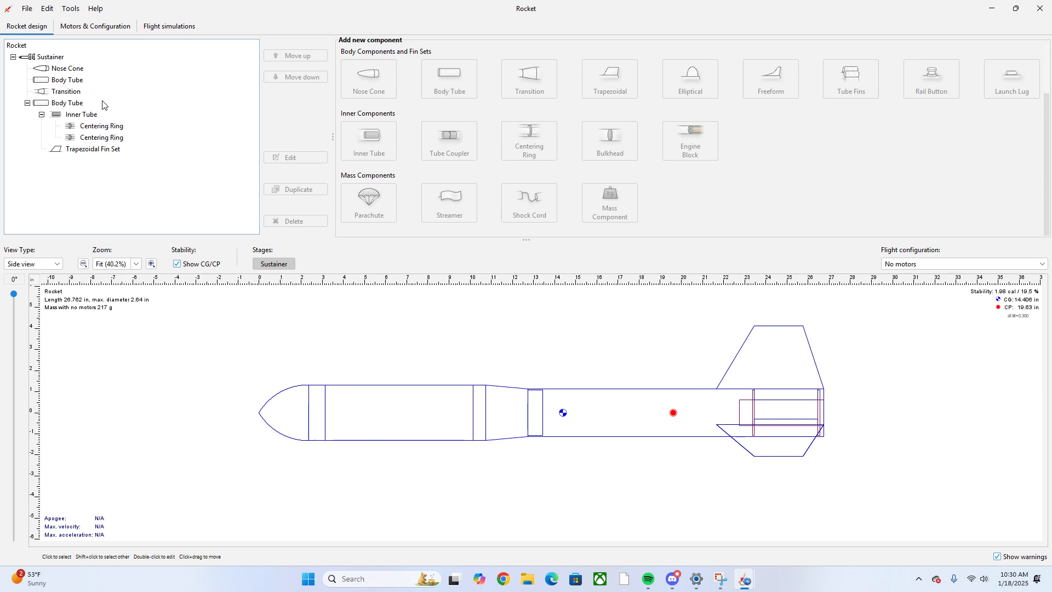
Add a BalsaMachining CHUTE12-P parachute to the aft body tube, placed 3.2 in from the tube's top
{"action": "left_click", "coordinate": [65, 114]}
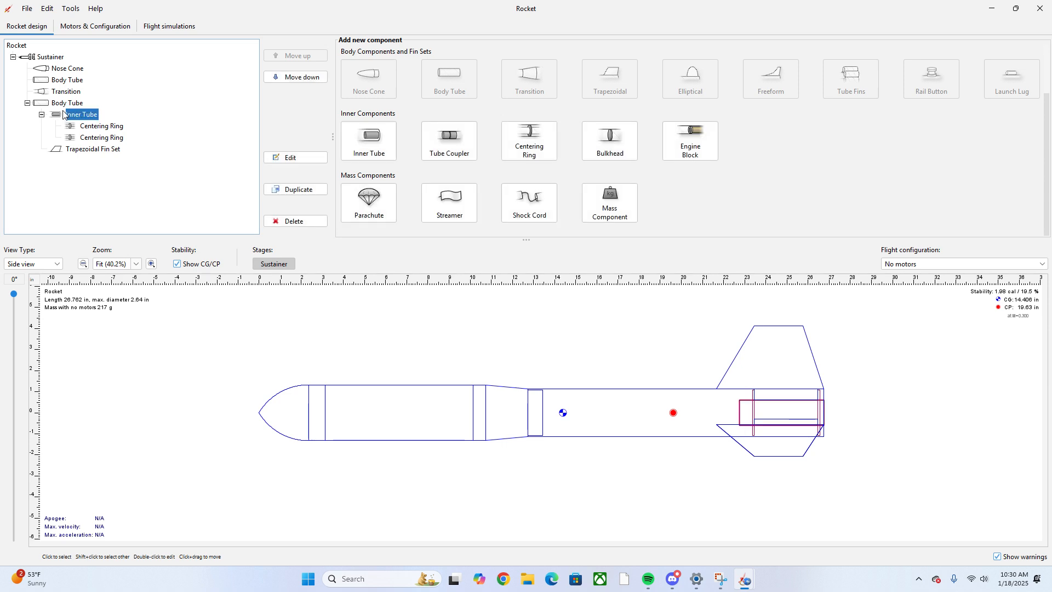
{"action": "left_click", "coordinate": [61, 104]}
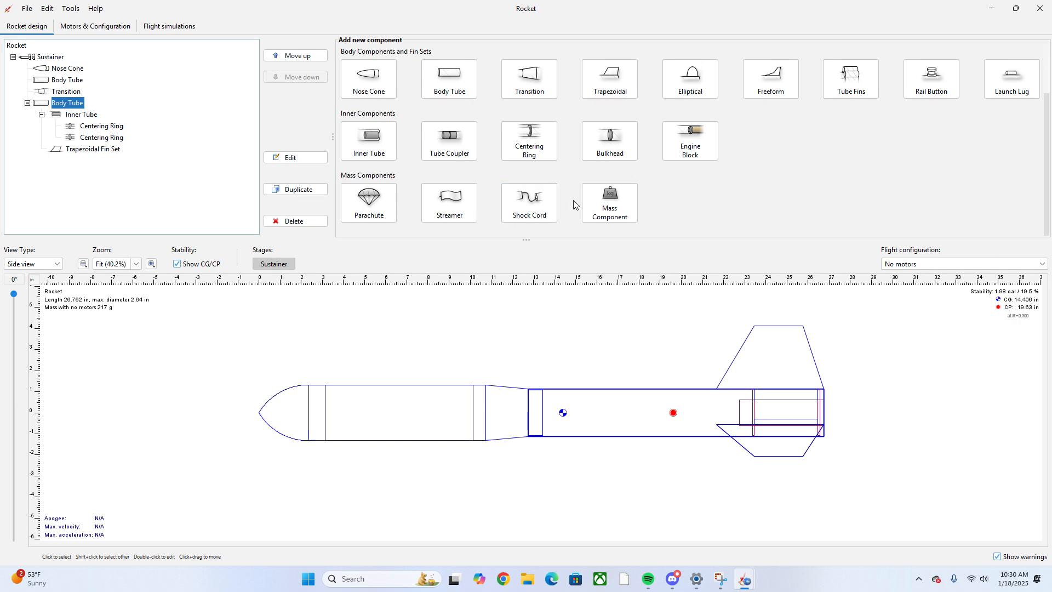
{"action": "left_click", "coordinate": [374, 210]}
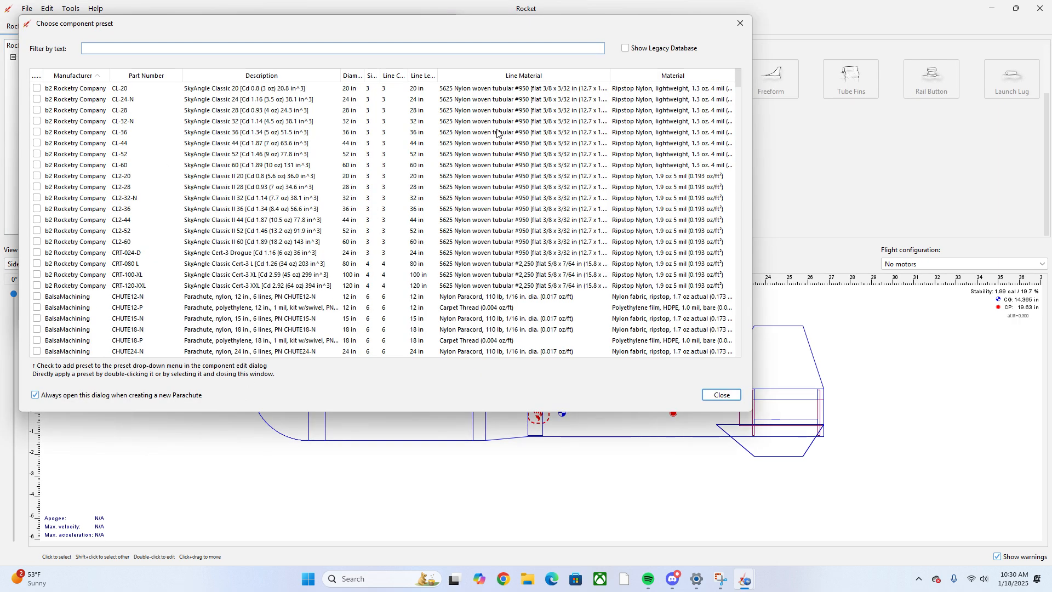
{"action": "scroll", "coordinate": [443, 229], "scroll_direction": "down", "scroll_amount": 7}
{"action": "scroll", "coordinate": [443, 229], "scroll_direction": "up", "scroll_amount": 7}
{"action": "scroll", "coordinate": [443, 229], "scroll_direction": "down", "scroll_amount": 4}
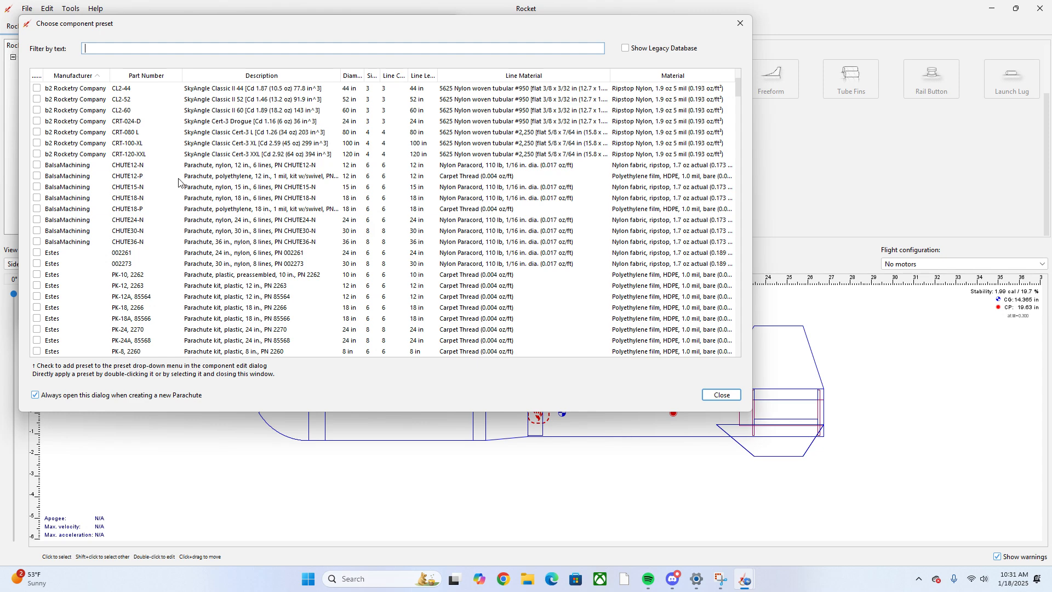
{"action": "left_click", "coordinate": [339, 179]}
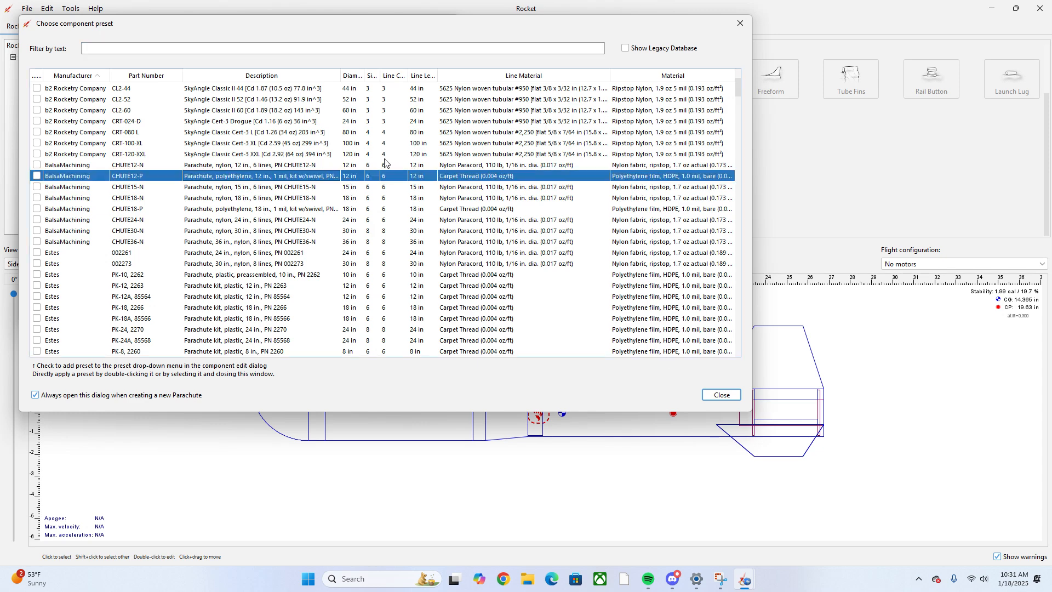
{"action": "double_click", "coordinate": [637, 175]}
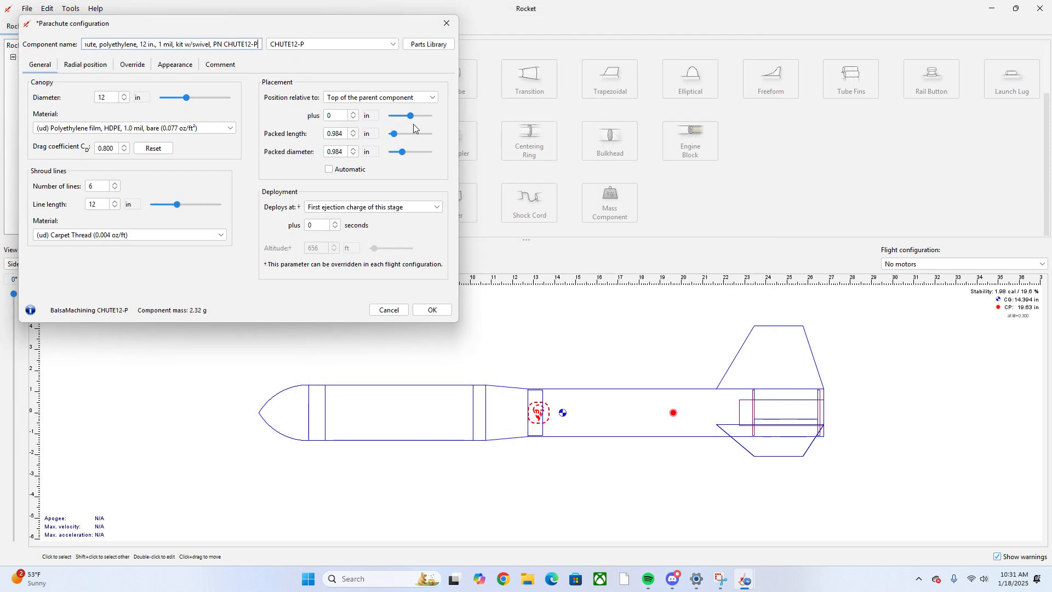
{"action": "left_click_drag", "start_coordinate": [410, 113], "coordinate": [416, 118]}
{"action": "left_click", "coordinate": [431, 310]}
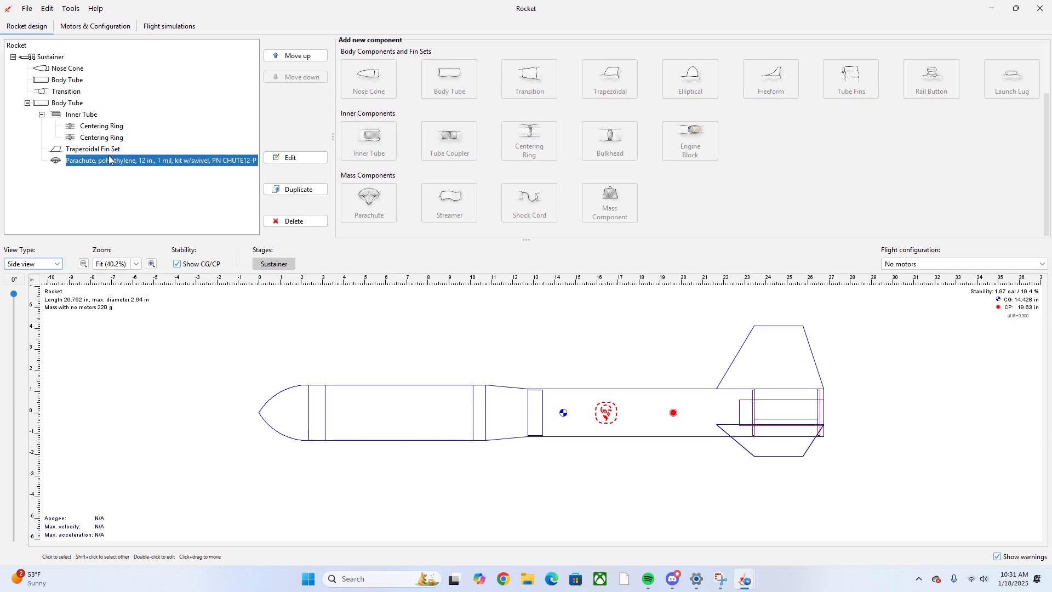
Duplicate the 12 in parachute and move the copy to 6.7 in from the top of the body tube
{"action": "key", "text": "ctrl+d"}
{"action": "double_click", "coordinate": [116, 171]}
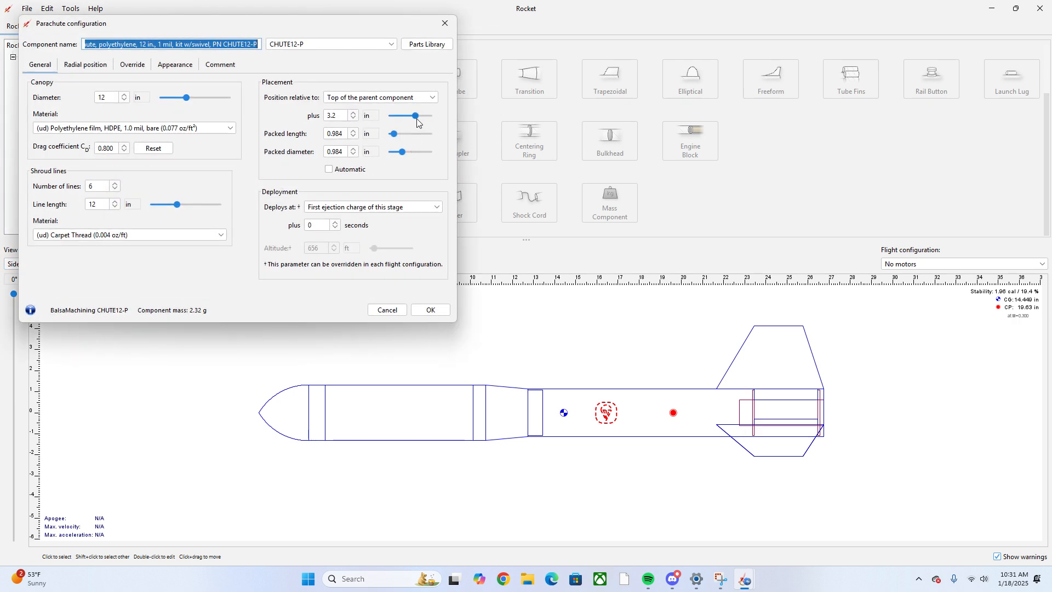
{"action": "left_click_drag", "start_coordinate": [415, 116], "coordinate": [422, 118]}
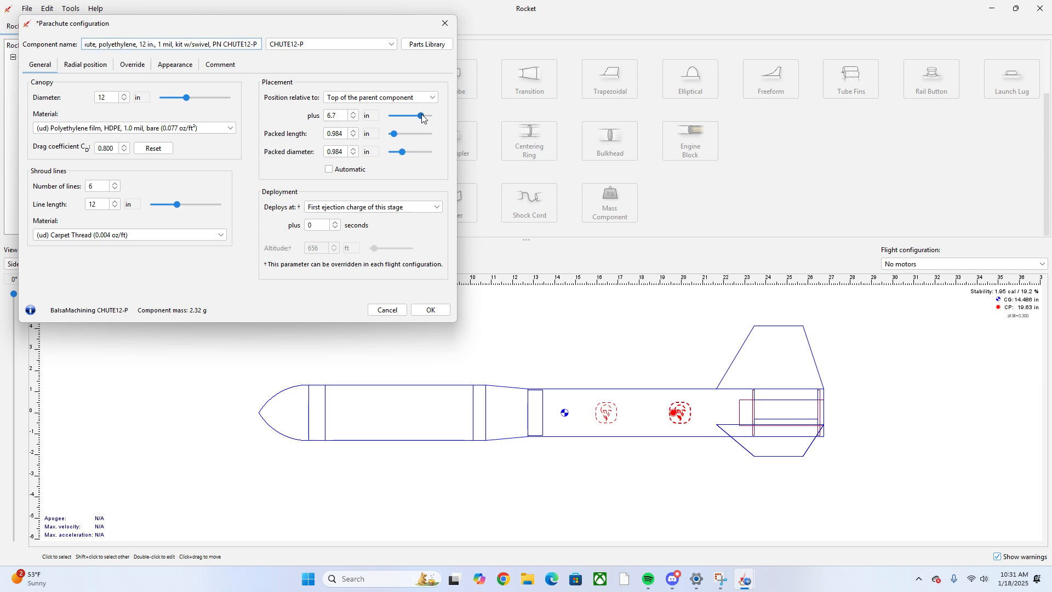
Change the duplicated parachute to the BalsaMachining CHUTE15-N nylon preset from the parts library
{"action": "left_click", "coordinate": [378, 45]}
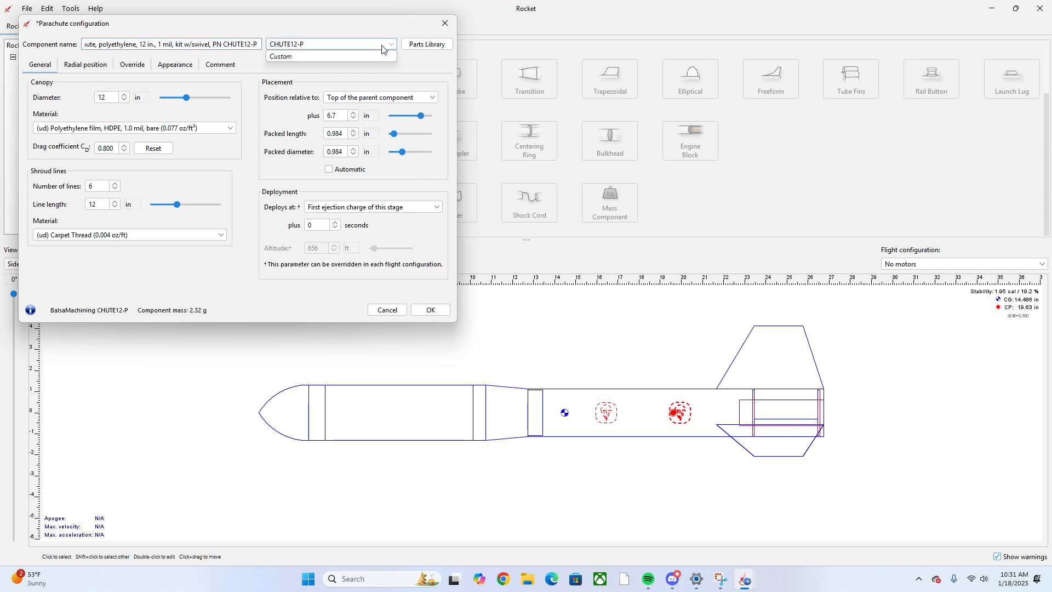
{"action": "left_click", "coordinate": [376, 57]}
{"action": "left_click", "coordinate": [427, 45]}
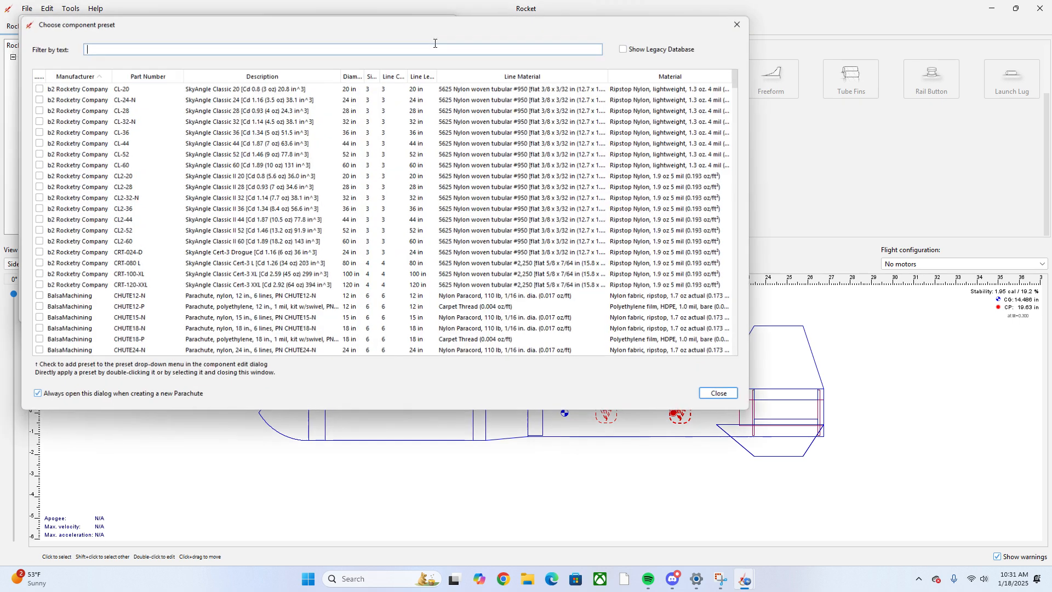
{"action": "left_click", "coordinate": [344, 320]}
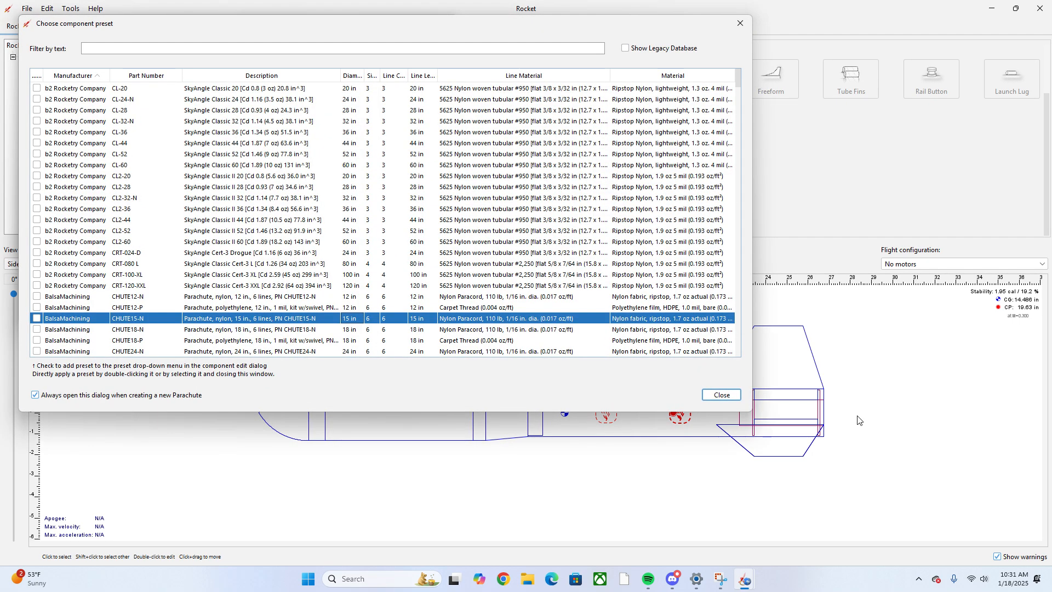
{"action": "double_click", "coordinate": [641, 318]}
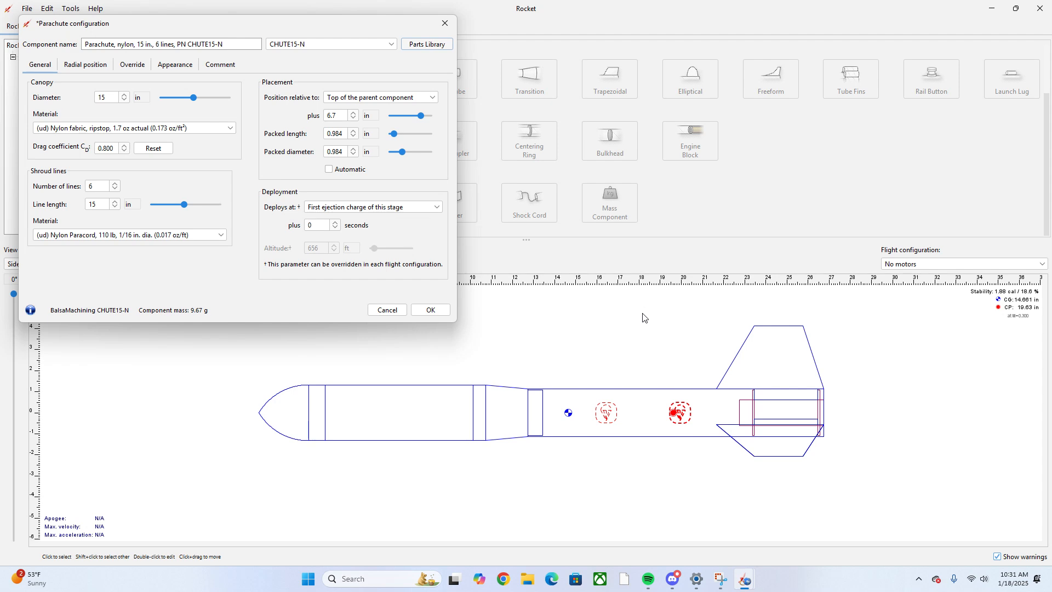
{"action": "left_click", "coordinate": [431, 309]}
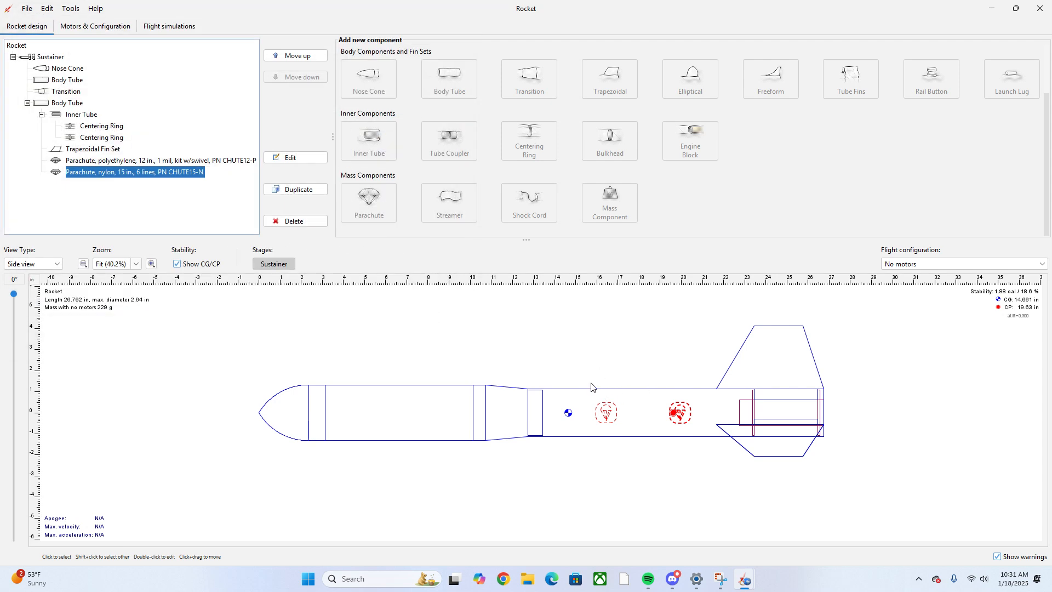
Add a shock cord to the aft body tube, made of Kevlar 12-strand (3.2 mm, 1/8 in)
{"action": "left_click", "coordinate": [75, 103]}
{"action": "left_click", "coordinate": [522, 217]}
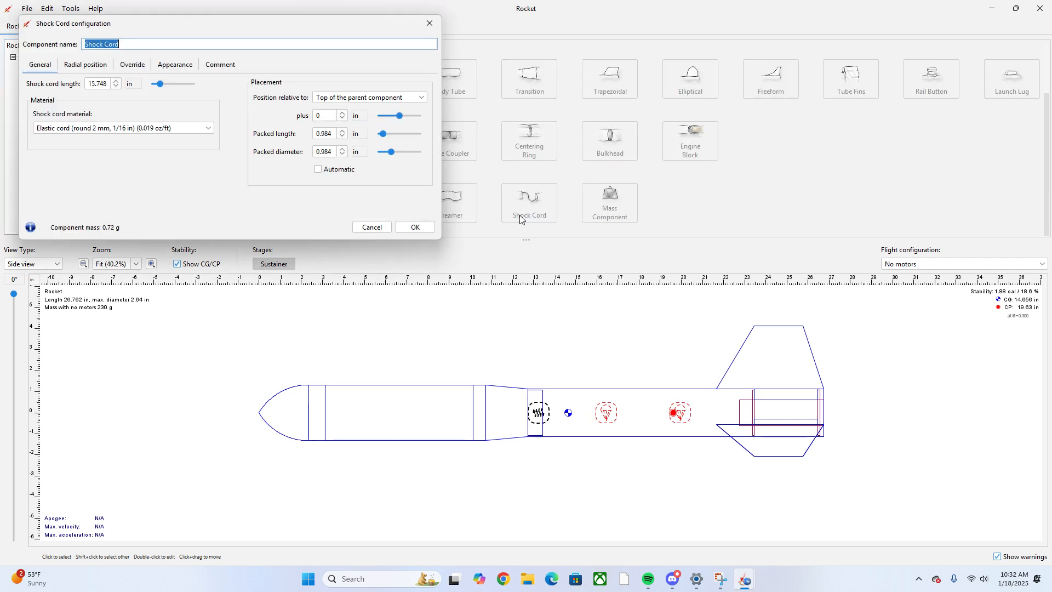
{"action": "left_click", "coordinate": [162, 130]}
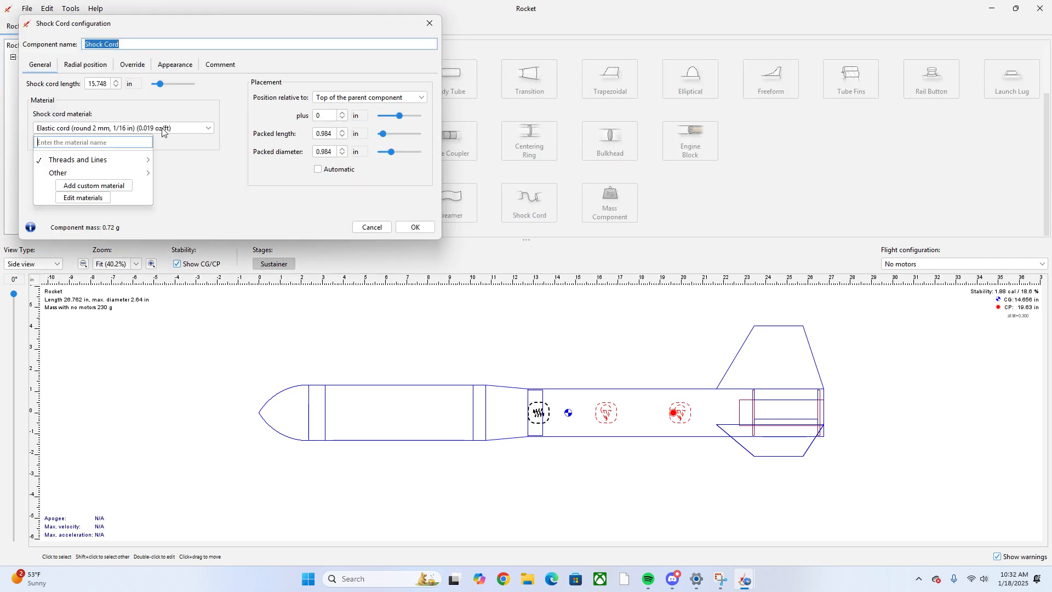
{"action": "mouse_move", "coordinate": [128, 160]}
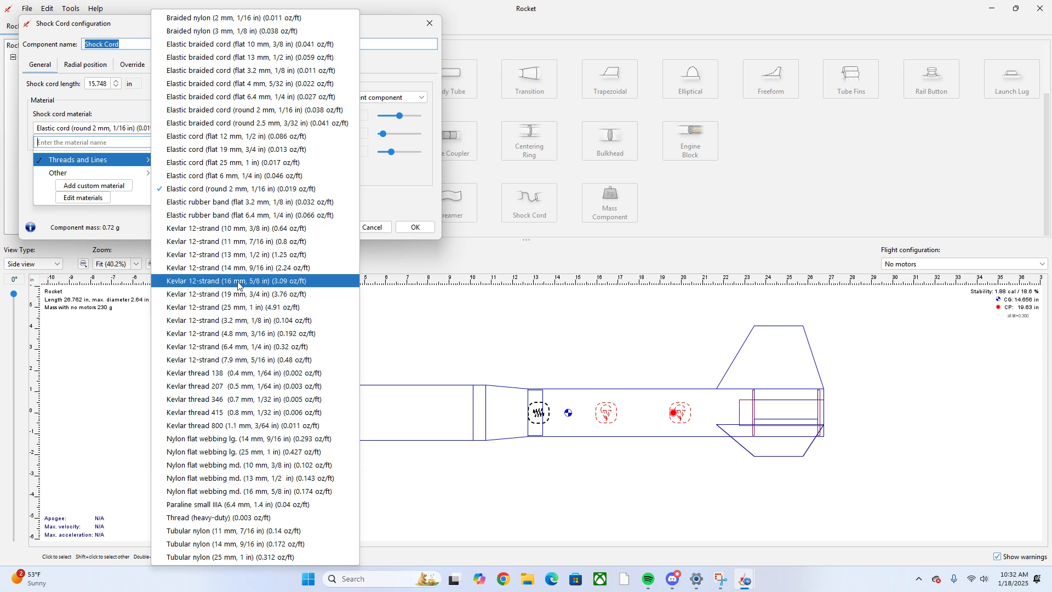
{"action": "left_click", "coordinate": [248, 321]}
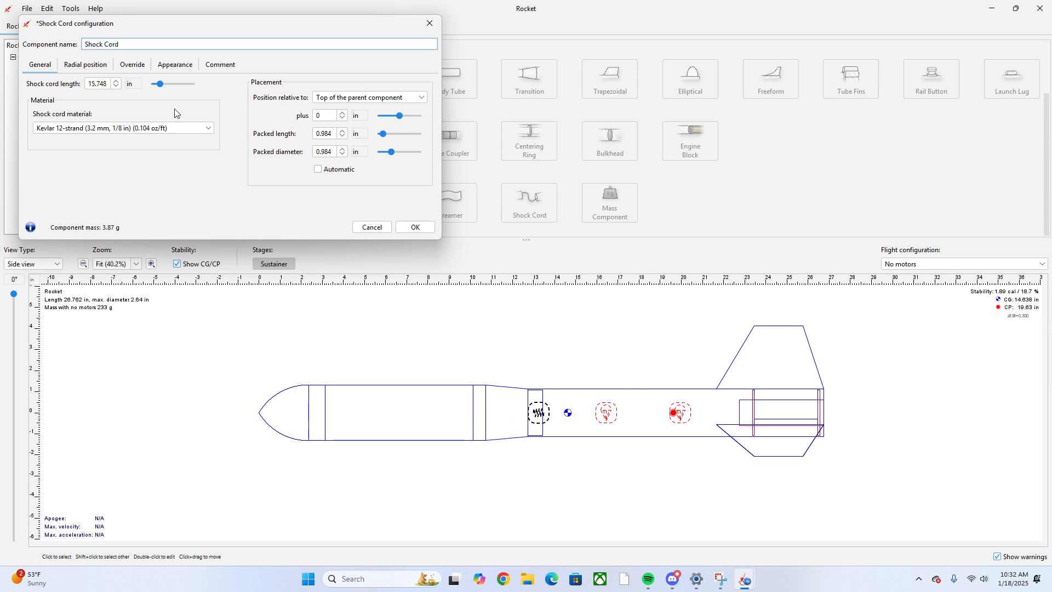
Set the shock cord's length to 45 in and packed length to 3.1 in, placed 0.7 in from the tube's top
{"action": "mouse_move", "coordinate": [160, 85]}
{"action": "left_mouse_down"}
{"action": "mouse_move", "coordinate": [186, 90]}
{"action": "mouse_move", "coordinate": [169, 91]}
{"action": "left_mouse_up"}
{"action": "double_click", "coordinate": [105, 82]}
{"action": "key", "text": "BackSpace"}
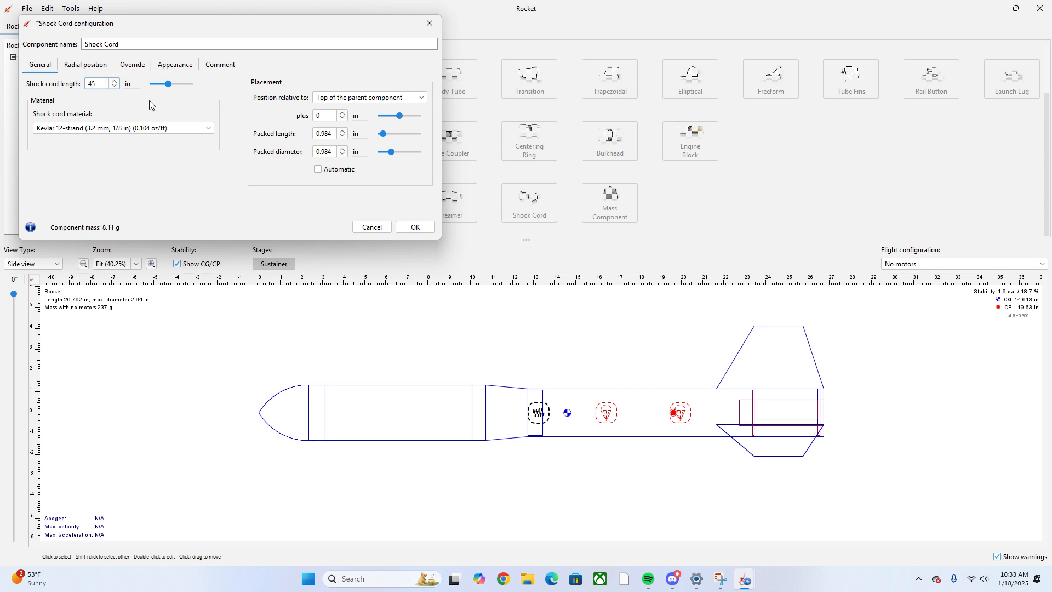
{"action": "mouse_move", "coordinate": [383, 134]}
{"action": "left_mouse_down"}
{"action": "mouse_move", "coordinate": [399, 135]}
{"action": "mouse_move", "coordinate": [402, 117]}
{"action": "left_mouse_up"}
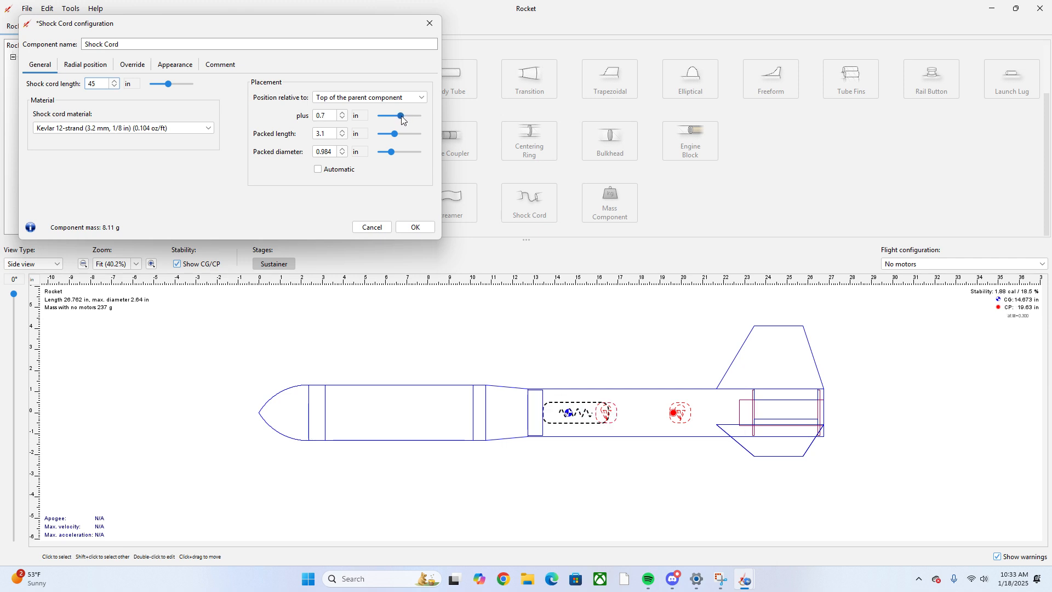
{"action": "left_click", "coordinate": [416, 227]}
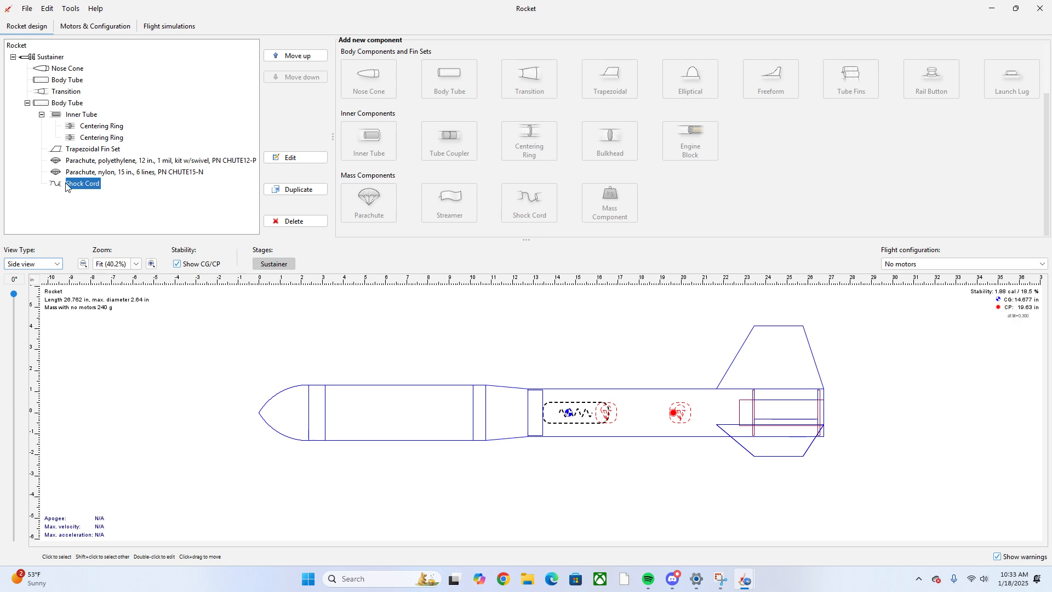
{"action": "double_click", "coordinate": [82, 184]}
{"action": "left_click", "coordinate": [412, 227]}
Add a second shock cord to the aft body tube, 42 in long, in Kevlar 12-strand (3.2 mm, 1/8 in)
{"action": "left_click", "coordinate": [67, 105]}
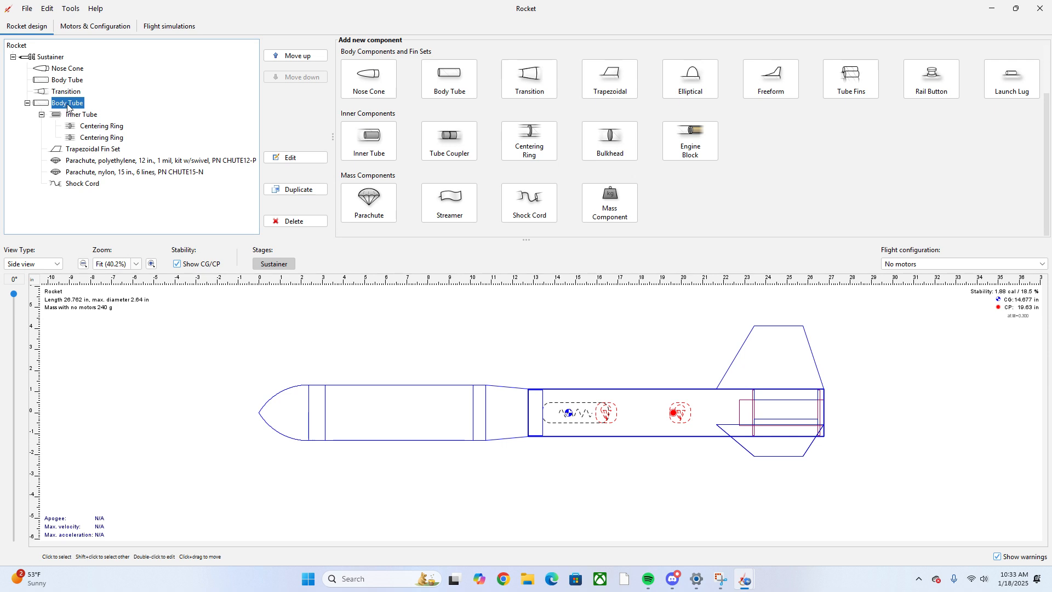
{"action": "left_click", "coordinate": [529, 203]}
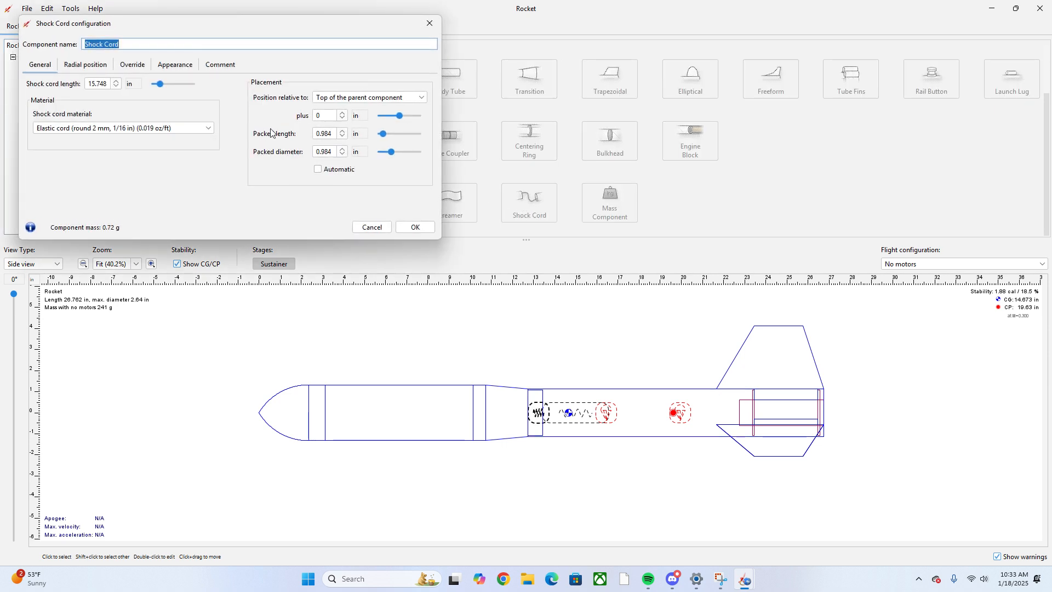
{"action": "left_click", "coordinate": [107, 82]}
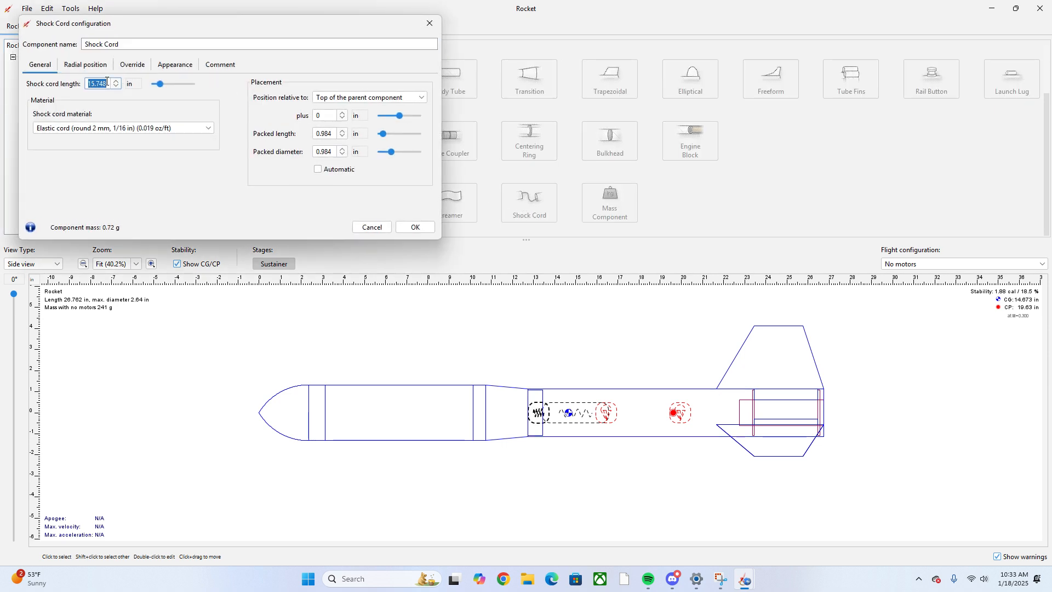
{"action": "type", "text": "42"}
{"action": "left_click", "coordinate": [106, 129]}
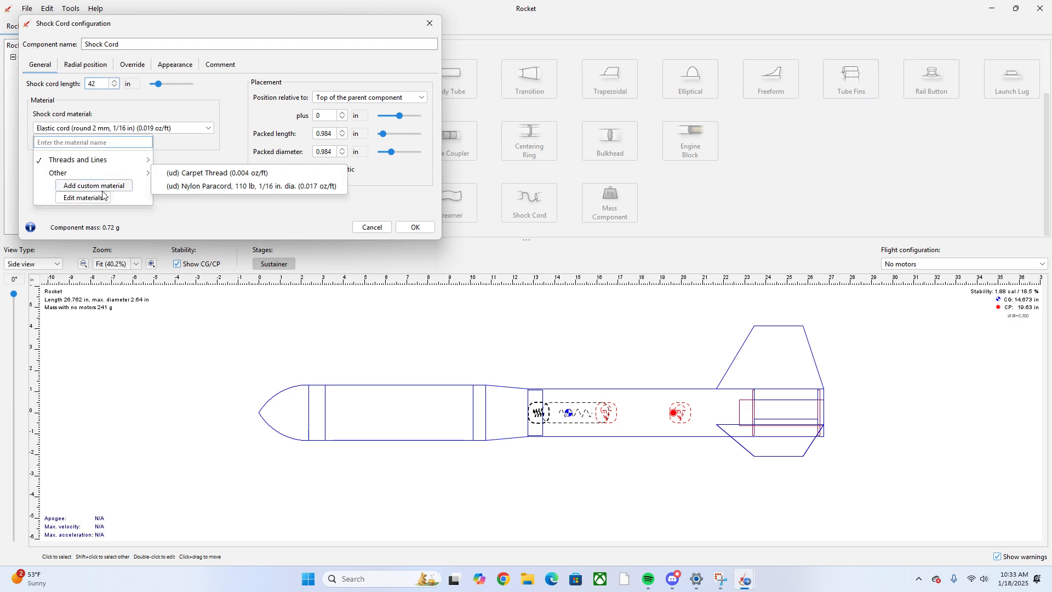
{"action": "mouse_move", "coordinate": [100, 164]}
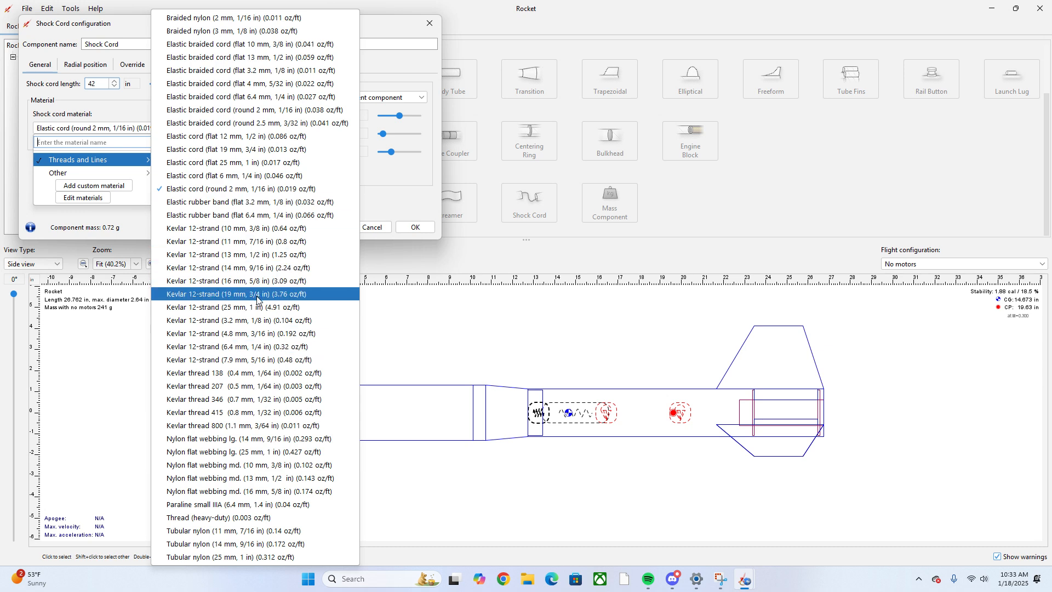
{"action": "left_click", "coordinate": [269, 321]}
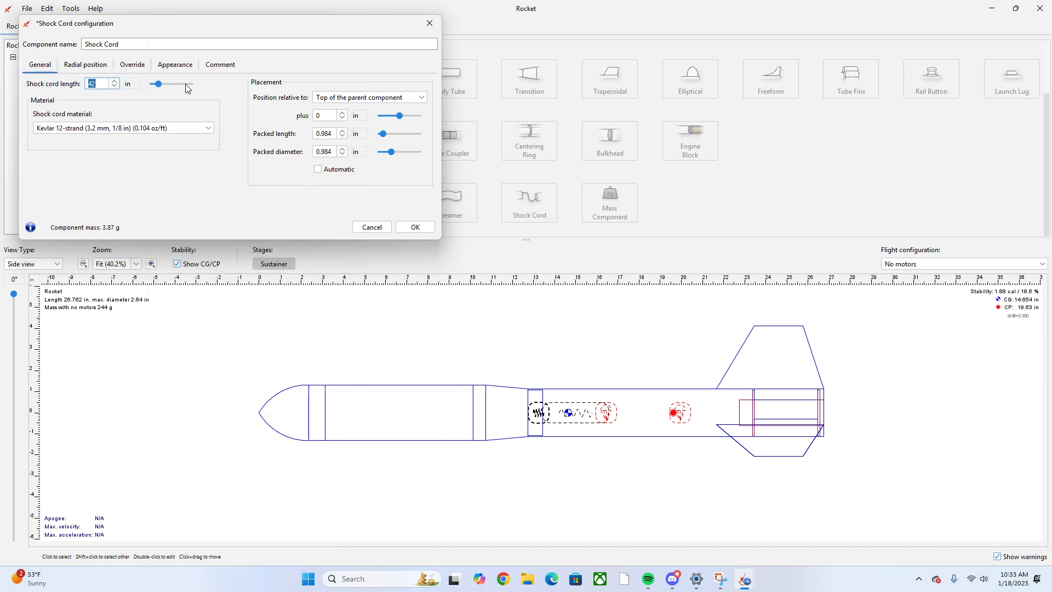
Place the second shock cord 6.7 in from the top of the tube with a packed length of 3.8 in
{"action": "left_click_drag", "start_coordinate": [400, 116], "coordinate": [412, 120]}
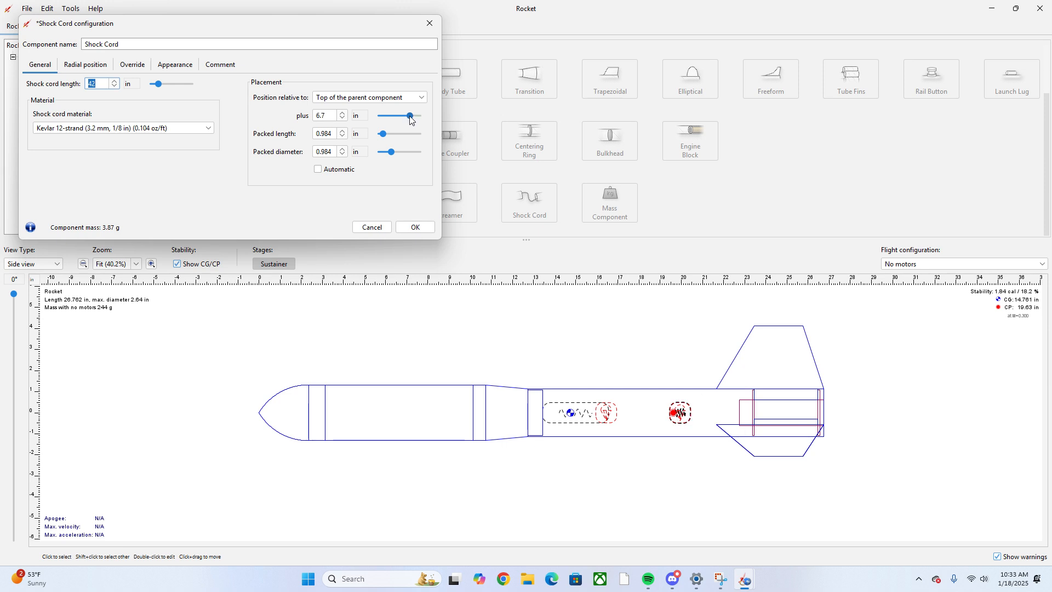
{"action": "left_click_drag", "start_coordinate": [383, 133], "coordinate": [398, 134]}
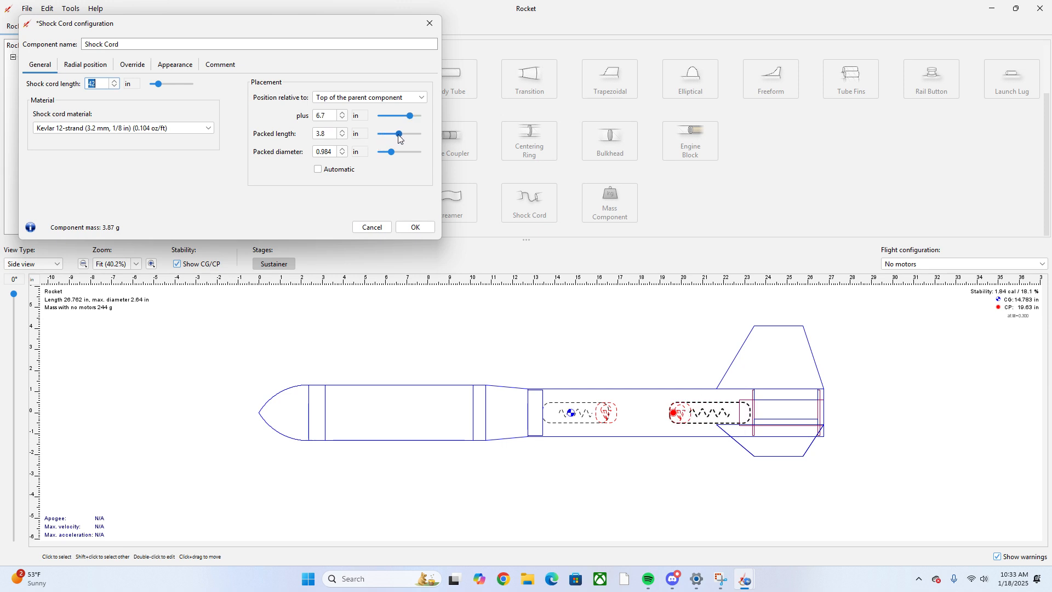
{"action": "left_click", "coordinate": [415, 227]}
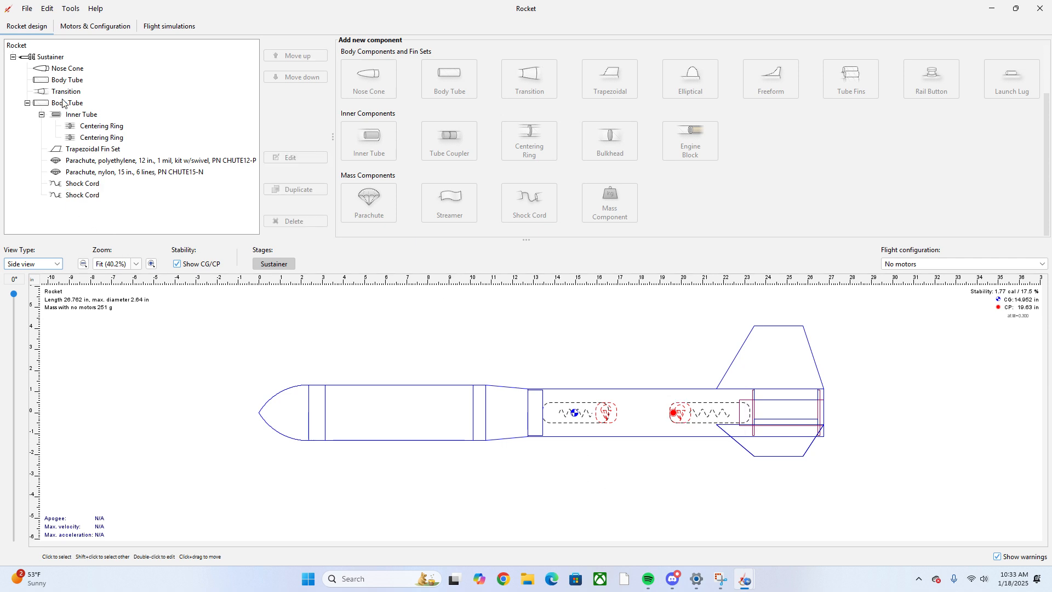
Add a mass component weighing 5 g to the aft body tube
{"action": "left_click", "coordinate": [62, 103]}
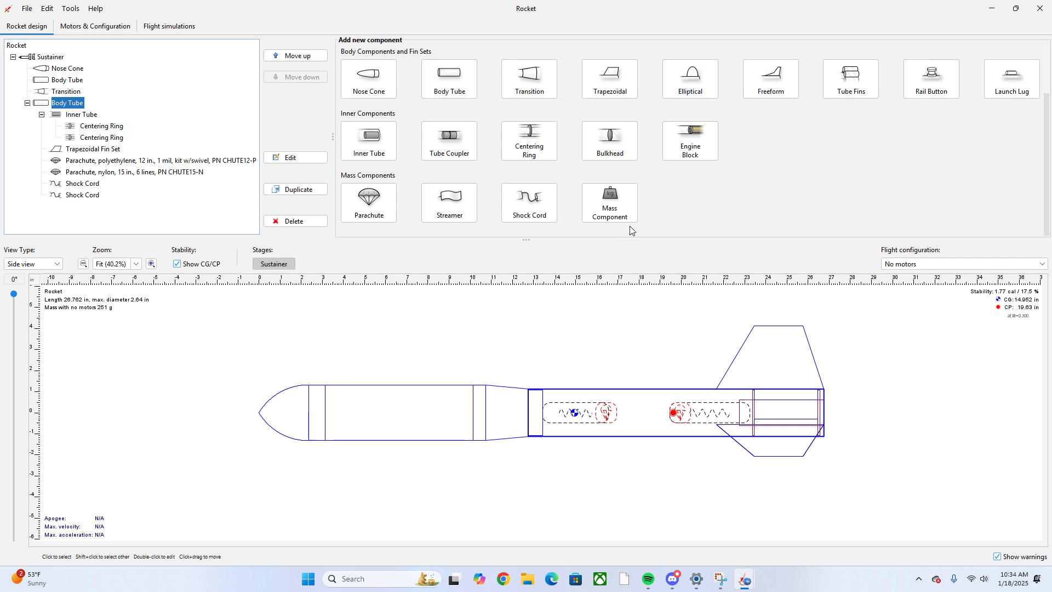
{"action": "left_click", "coordinate": [626, 206]}
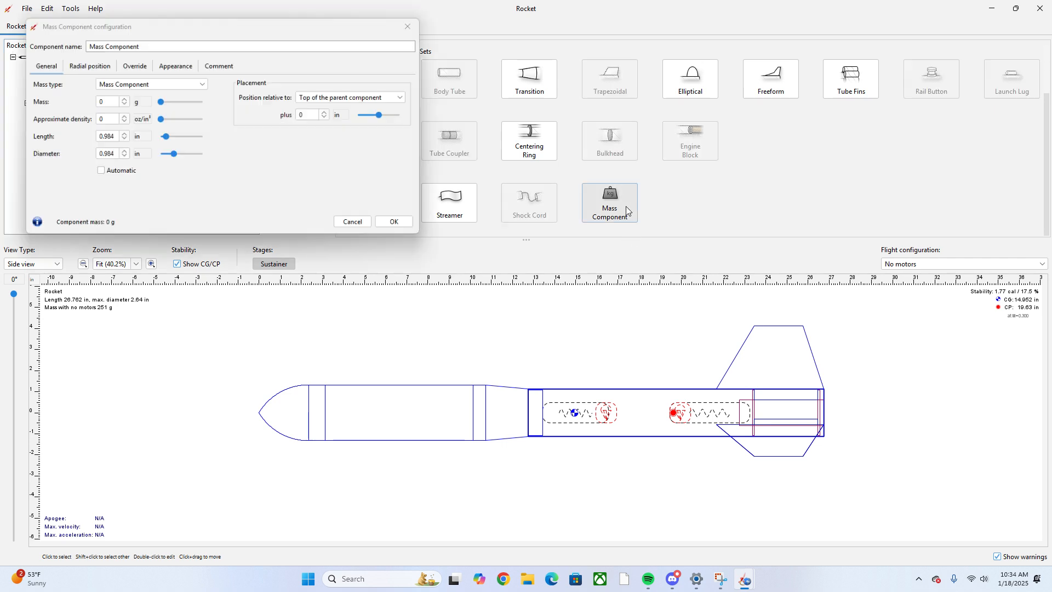
{"action": "left_click", "coordinate": [106, 101]}
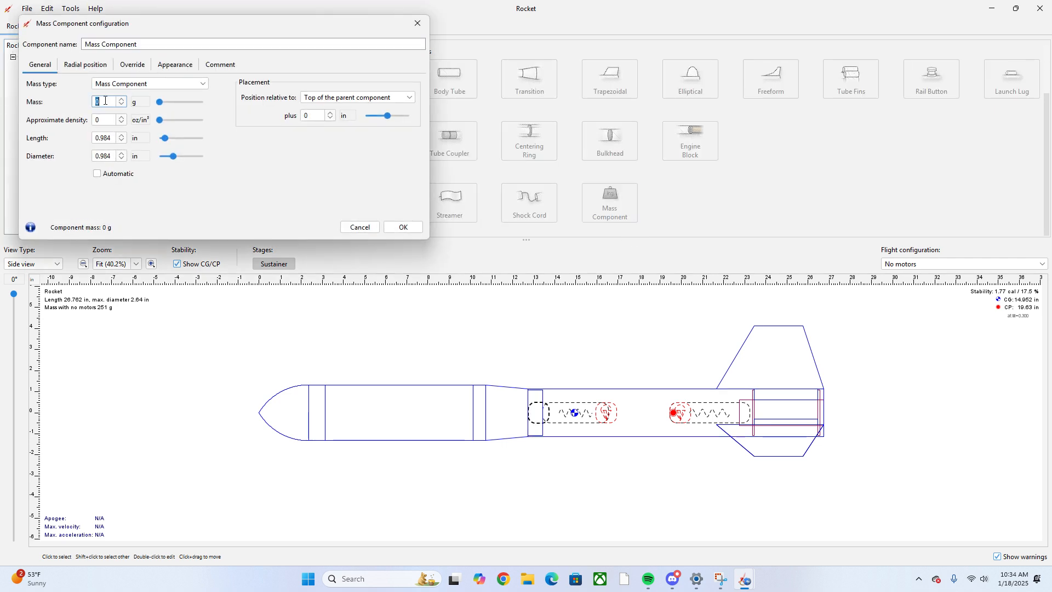
{"action": "key", "text": "BackSpace"}
{"action": "left_click_drag", "start_coordinate": [387, 117], "coordinate": [385, 114]}
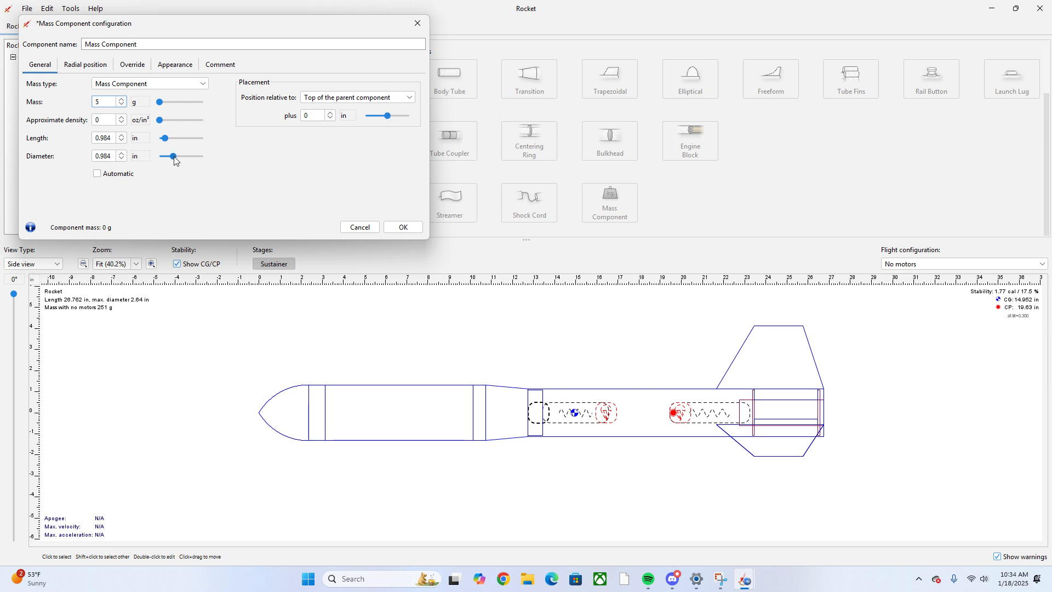
Set the mass component's diameter to 0.125 in and its length to 1 in
{"action": "left_click_drag", "start_coordinate": [175, 159], "coordinate": [169, 158]}
{"action": "left_click", "coordinate": [108, 155]}
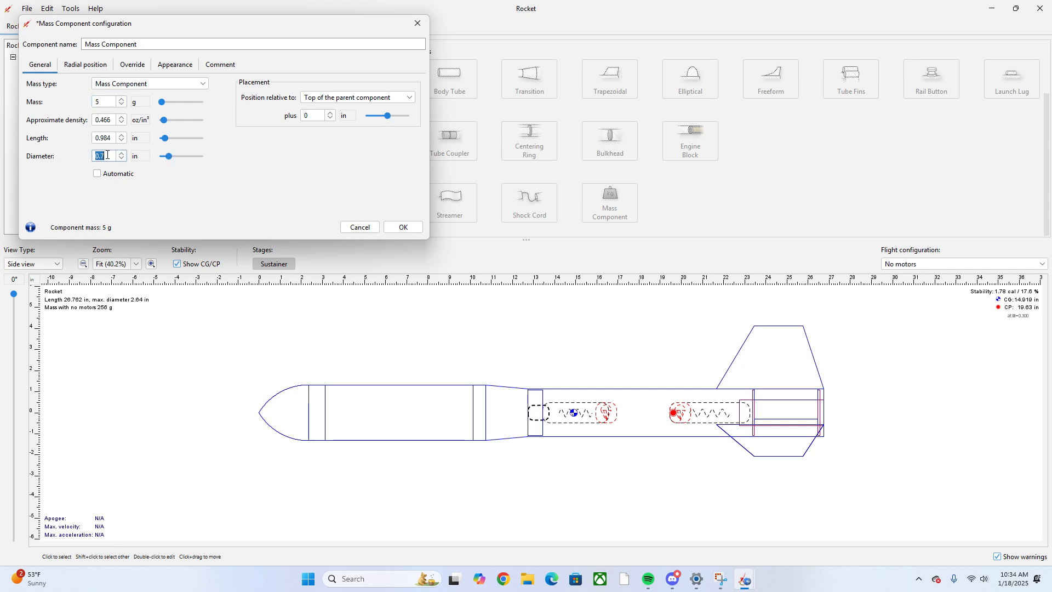
{"action": "type", "text": "0.1/3"}
{"action": "left_click", "coordinate": [114, 138]}
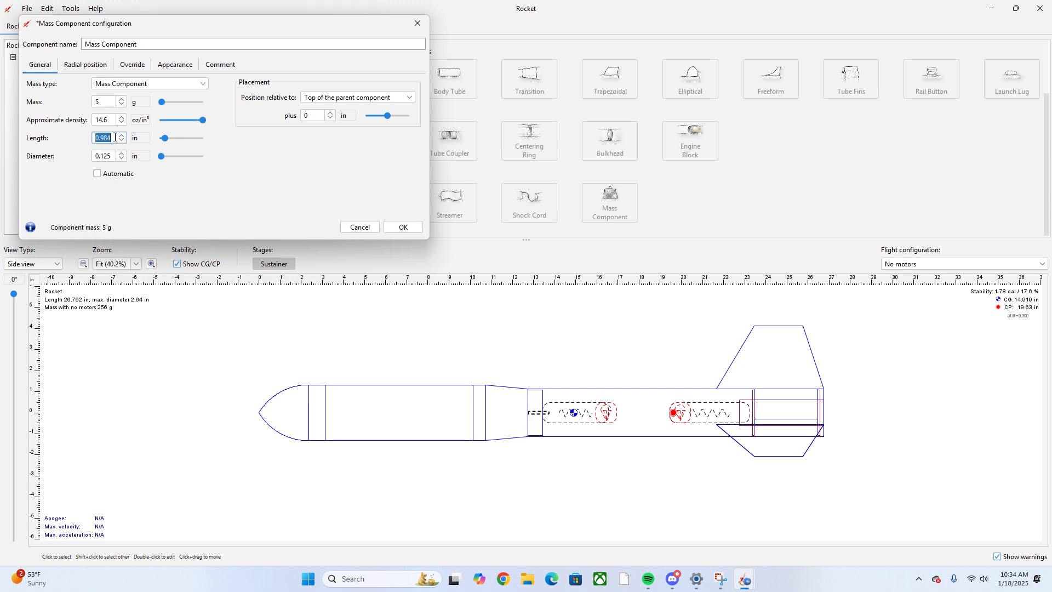
{"action": "key", "text": "BackSpace"}
{"action": "left_click", "coordinate": [403, 226]}
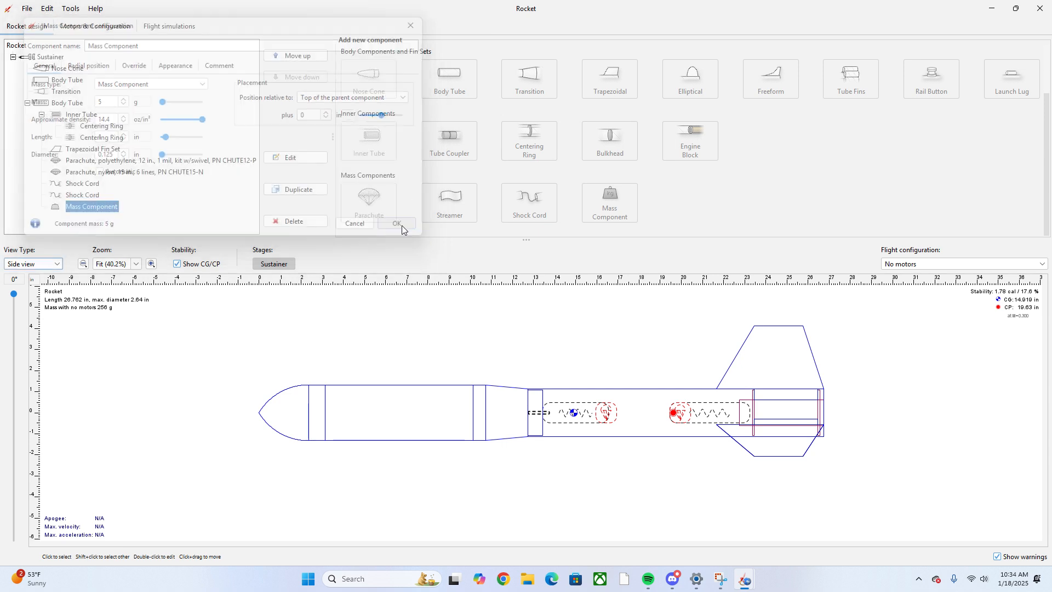
Duplicate the mass component, place the copy 9.8 in from the tube's top and offset it radially from the centerline
{"action": "key", "text": "ctrl+d"}
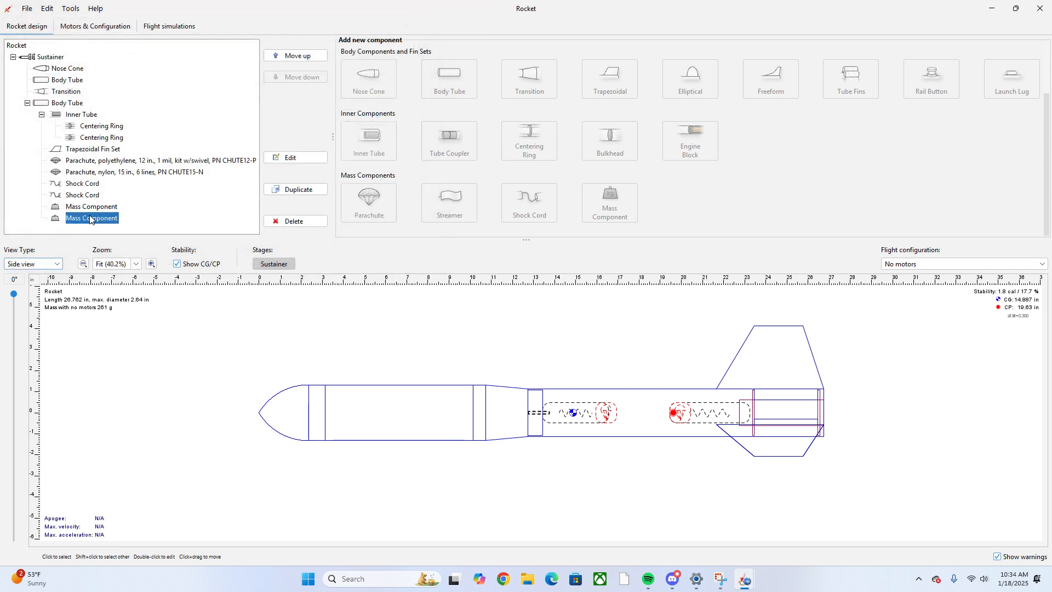
{"action": "double_click", "coordinate": [90, 219]}
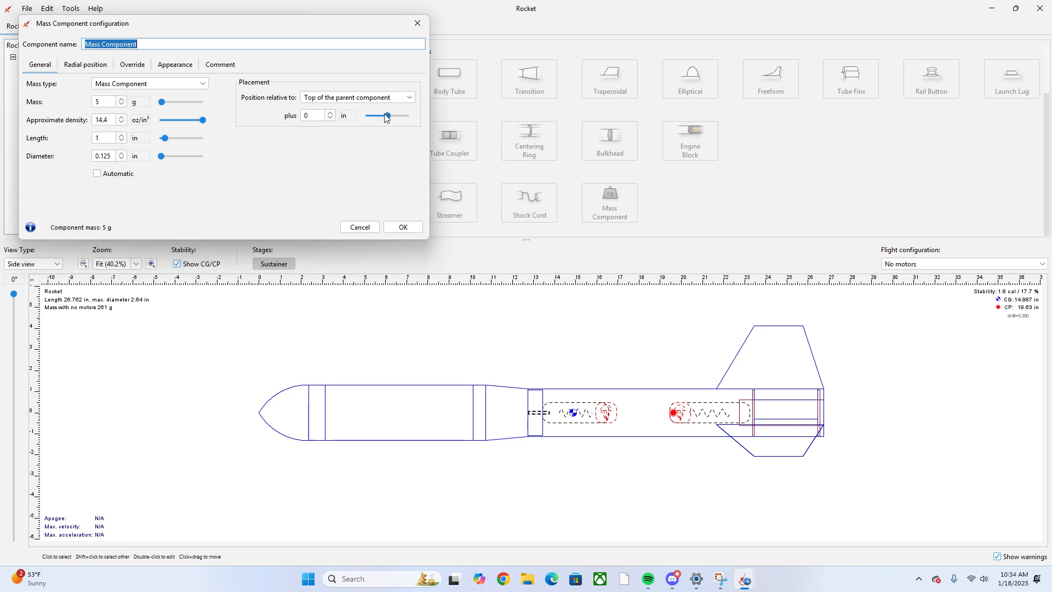
{"action": "left_click_drag", "start_coordinate": [385, 118], "coordinate": [400, 123]}
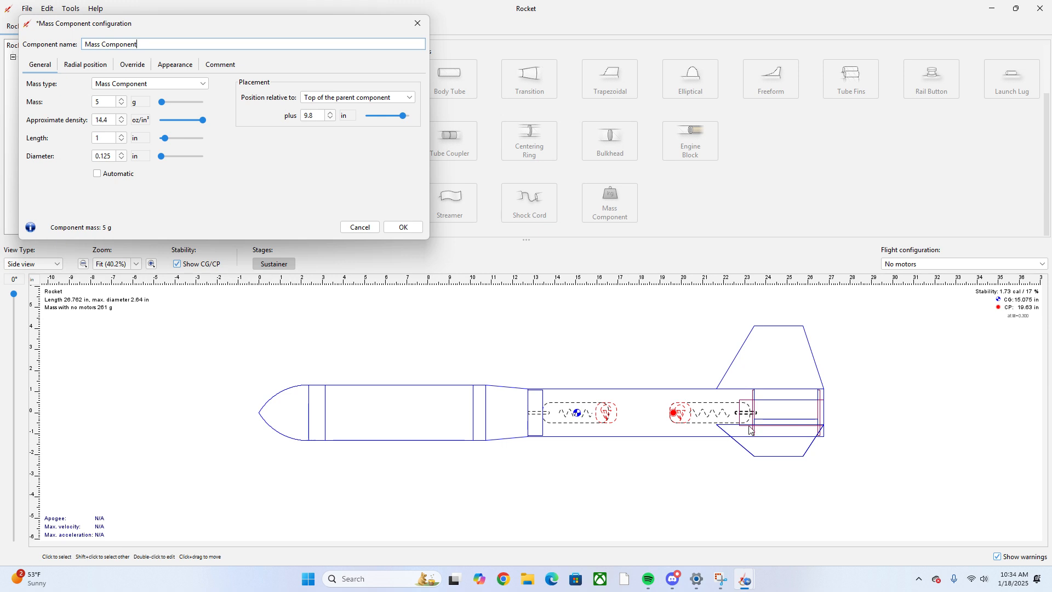
{"action": "left_click", "coordinate": [77, 65]}
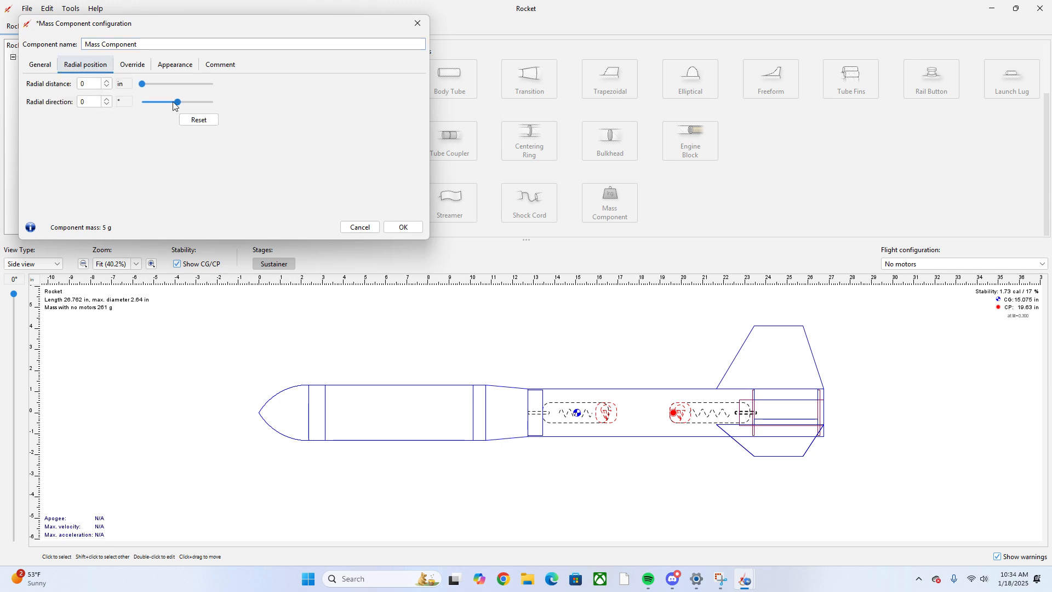
{"action": "left_click_drag", "start_coordinate": [144, 85], "coordinate": [149, 86]}
{"action": "left_click", "coordinate": [403, 226]}
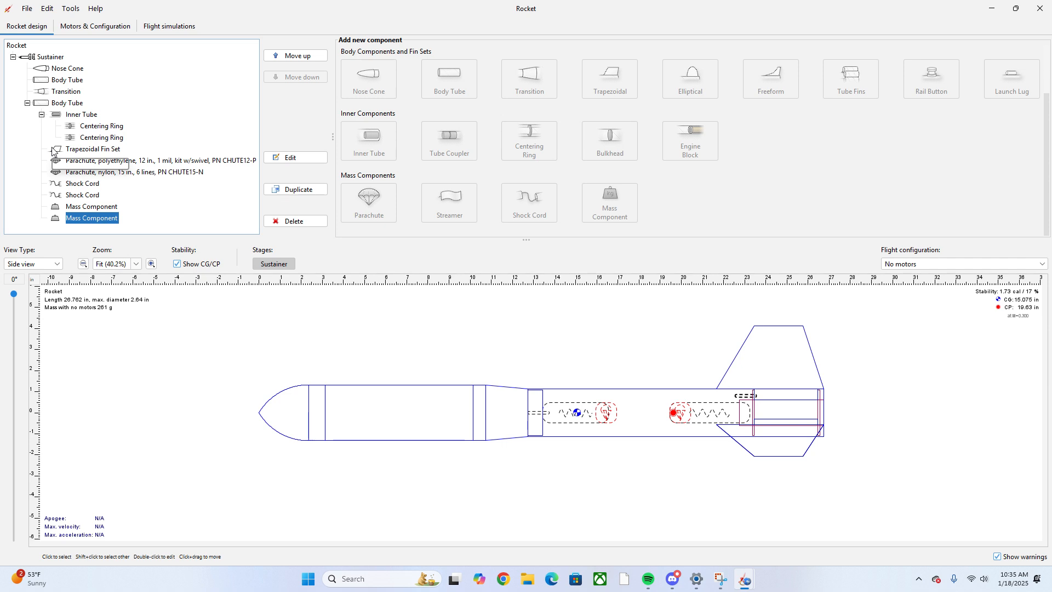
Add another mass component to the aft body tube and name it "quick link"
{"action": "left_click", "coordinate": [67, 102]}
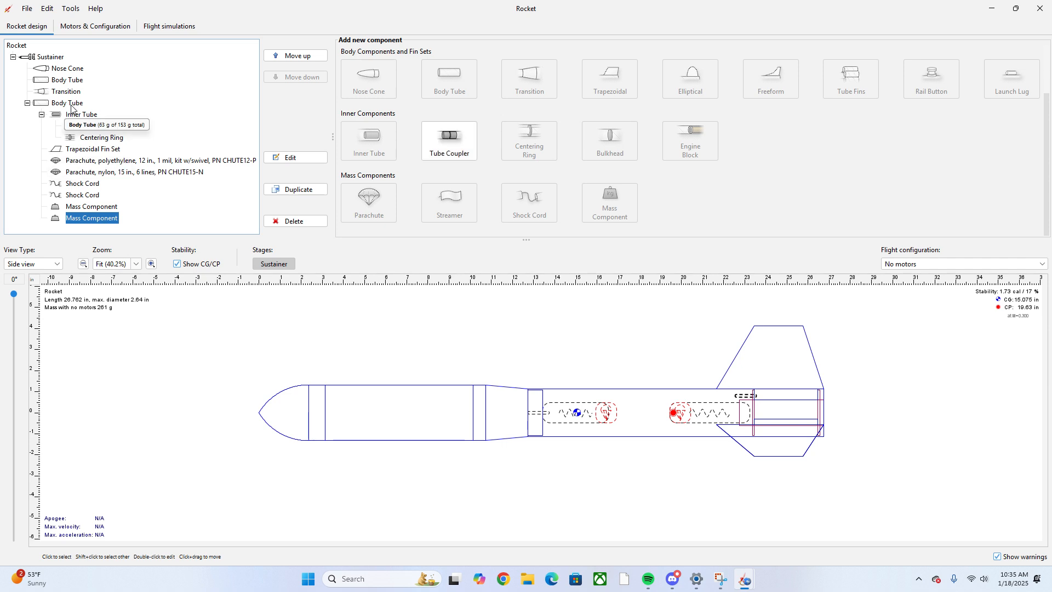
{"action": "left_click", "coordinate": [611, 203]}
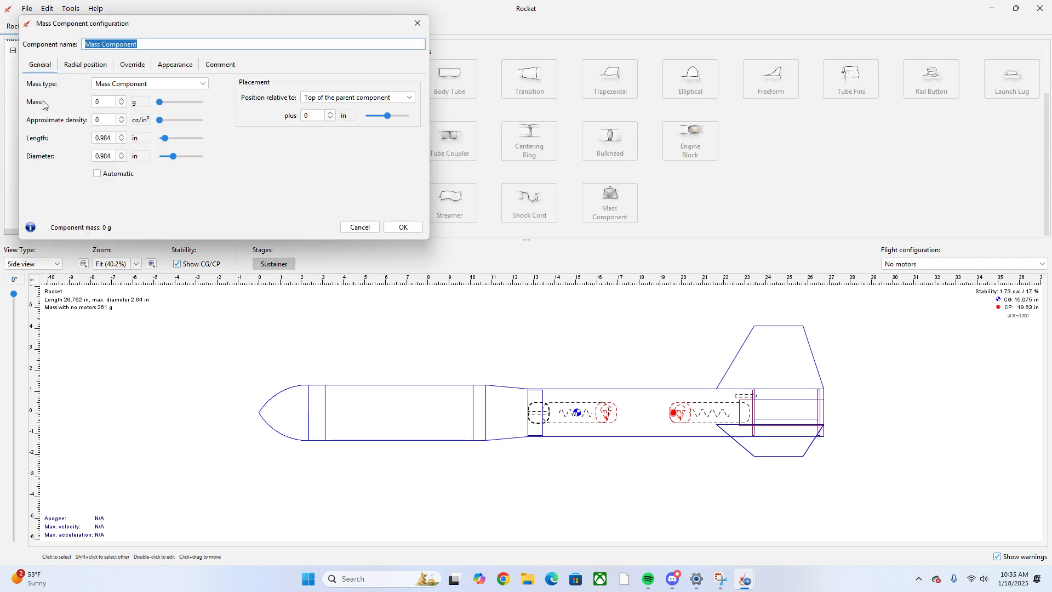
{"action": "key", "text": "BackSpace"}
{"action": "type", "text": "qU"}
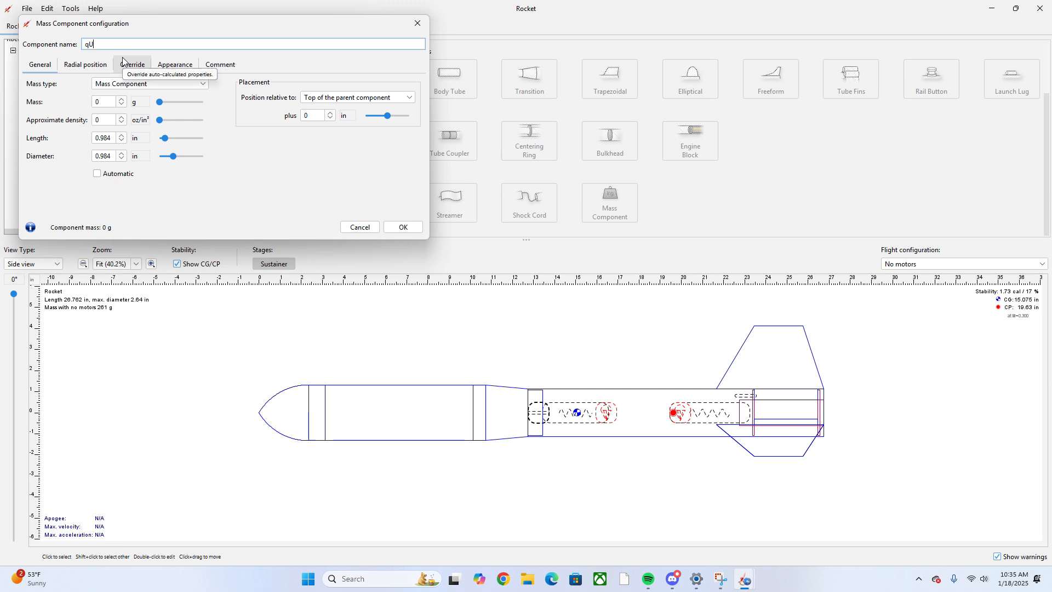
{"action": "key", "text": "BackSpace"}
{"action": "key", "text": "BackSpace"}
{"action": "type", "text": "quick link"}
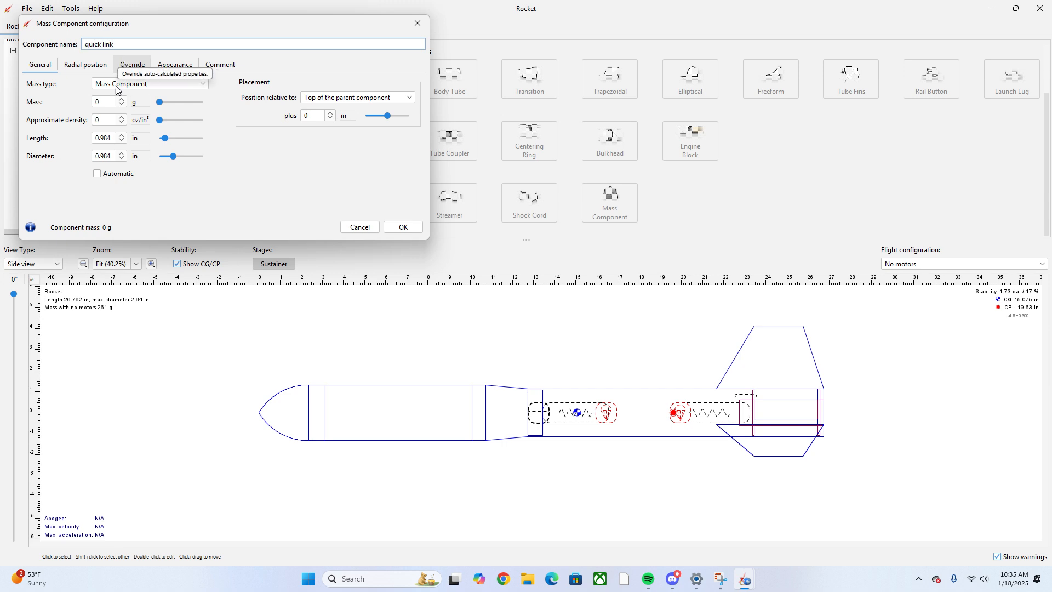
Give the quick link a mass of 5 g, length 0.7 in and diameter 0.6 in, placed 3.5 in from the tube's top
{"action": "left_click", "coordinate": [109, 103]}
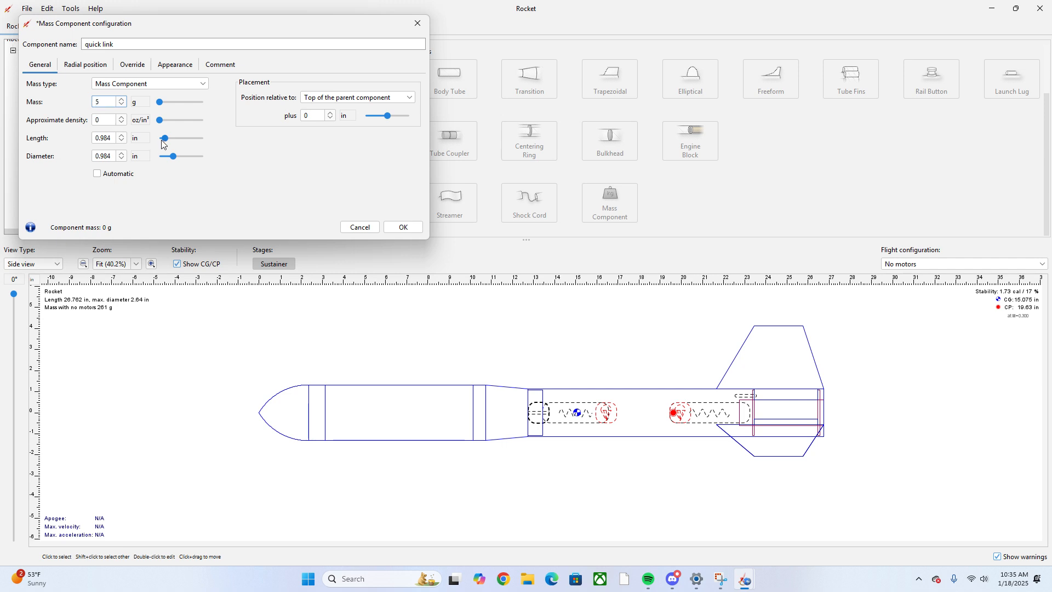
{"action": "left_click_drag", "start_coordinate": [164, 139], "coordinate": [165, 158]}
{"action": "left_click_drag", "start_coordinate": [388, 115], "coordinate": [393, 117]}
{"action": "left_click", "coordinate": [404, 227]}
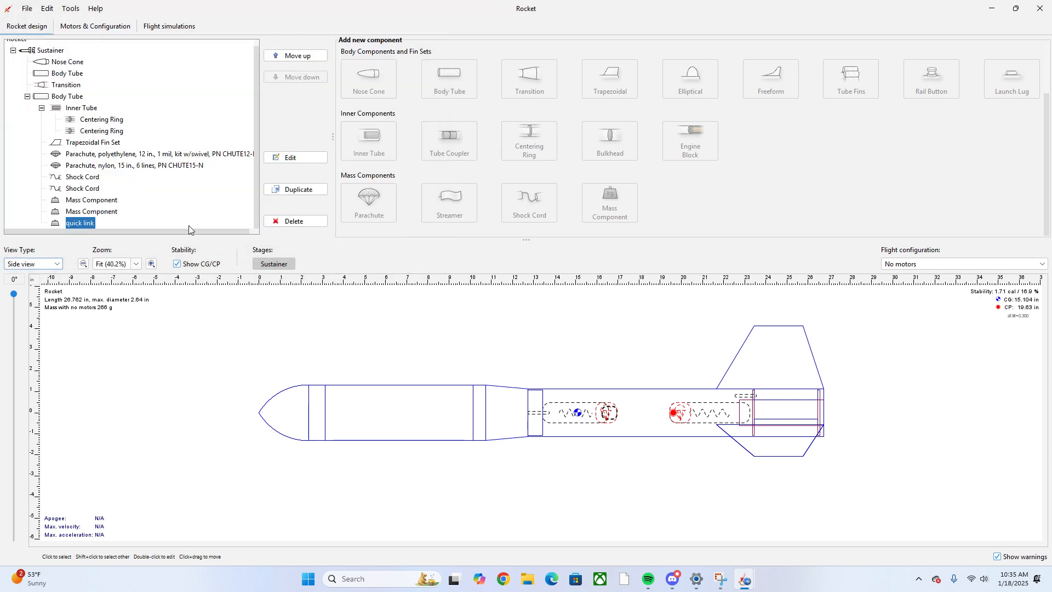
Duplicate the quick link and place the copy 6.7 in from the top of the aft body tube
{"action": "double_click", "coordinate": [188, 225]}
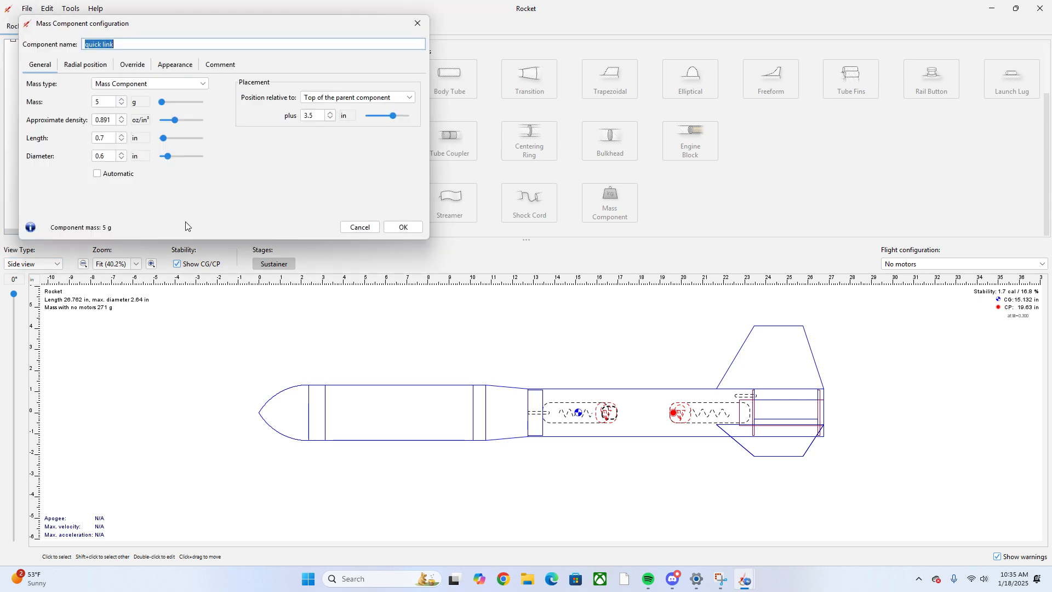
{"action": "left_click_drag", "start_coordinate": [391, 120], "coordinate": [395, 120]}
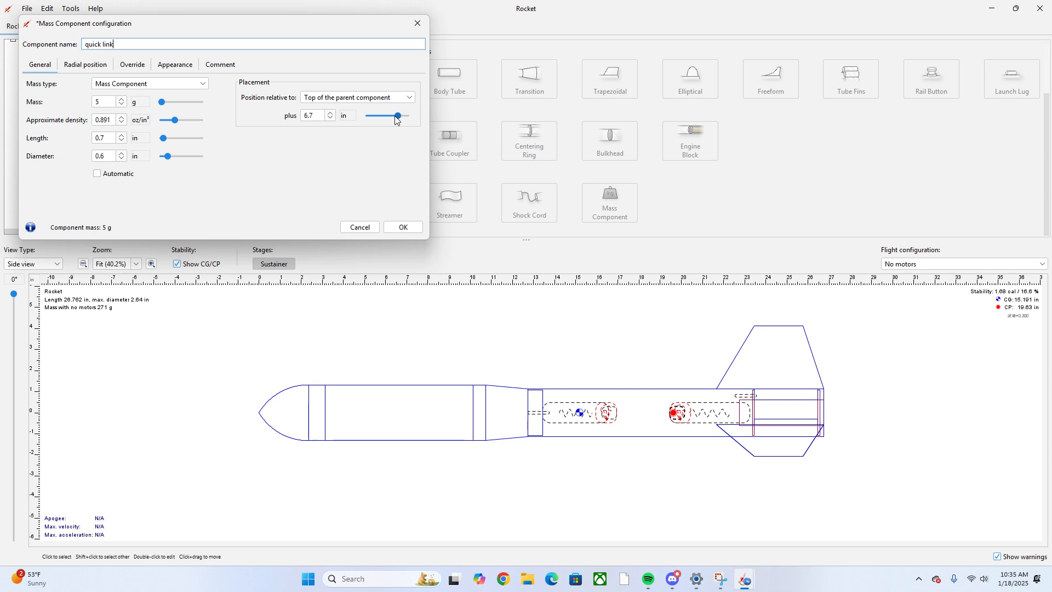
{"action": "left_click", "coordinate": [405, 228]}
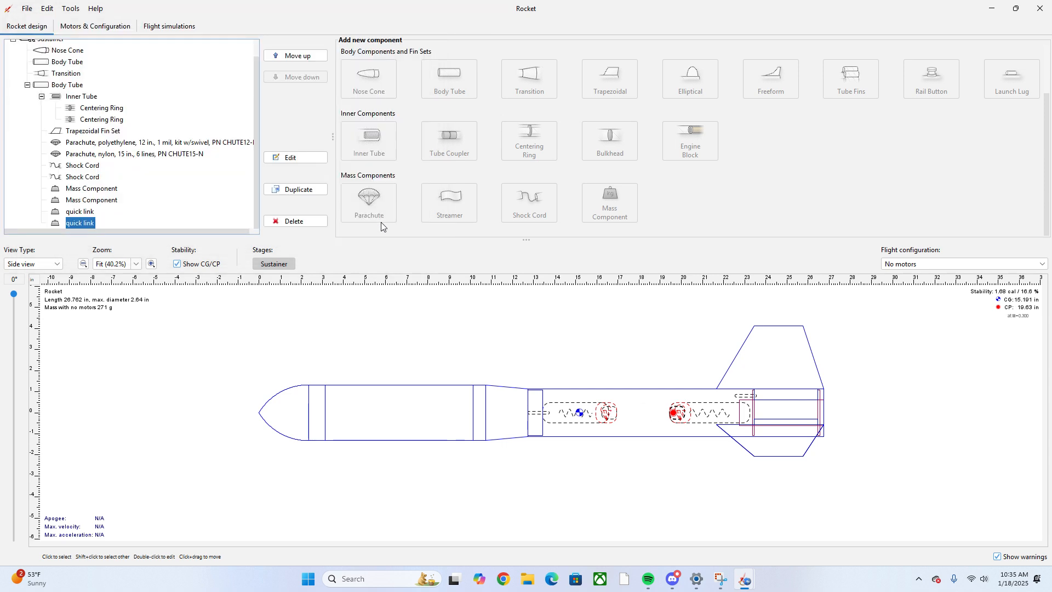
Add a mass component named "Chute Protector" weighing 10 g to the aft body tube
{"action": "left_click", "coordinate": [79, 86]}
{"action": "left_click", "coordinate": [617, 207]}
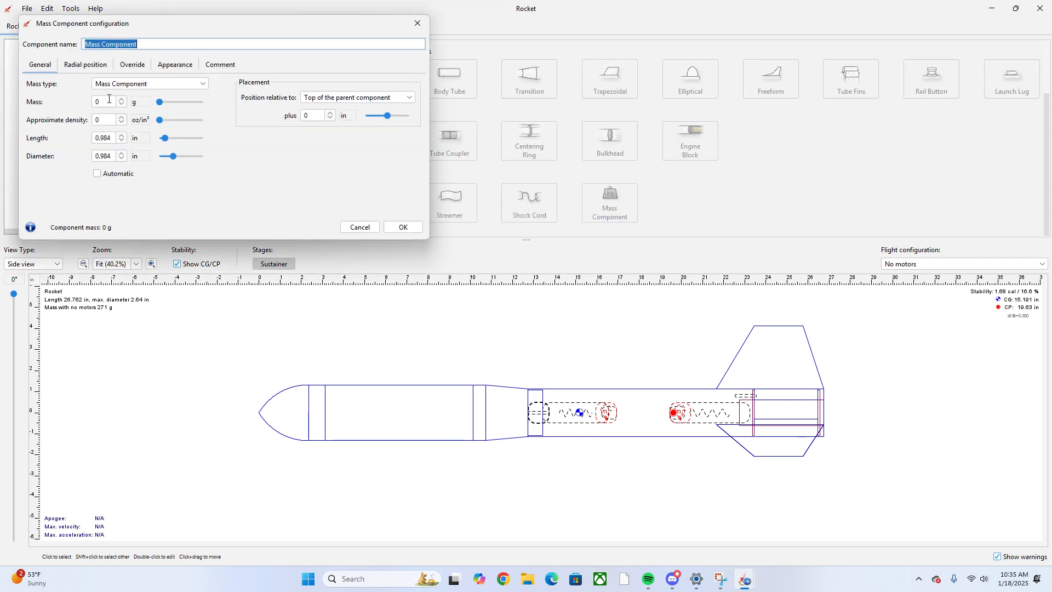
{"action": "type", "text": "Chute Protector"}
{"action": "left_click", "coordinate": [112, 104]}
{"action": "key", "text": "BackSpace"}
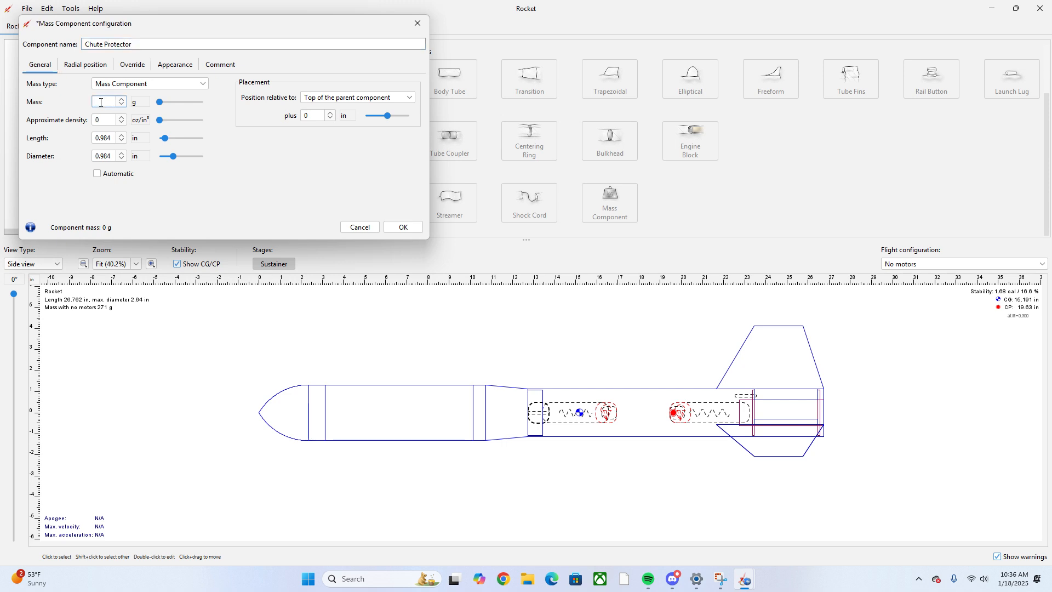
{"action": "type", "text": "10"}
Set the chute protector's length to 1.5 in and diameter to 1.7 in, placed 2.8 in from the tube's top
{"action": "left_click_drag", "start_coordinate": [386, 113], "coordinate": [392, 113]}
{"action": "left_click_drag", "start_coordinate": [164, 140], "coordinate": [183, 157]}
{"action": "left_click_drag", "start_coordinate": [393, 113], "coordinate": [393, 113]}
{"action": "left_click", "coordinate": [404, 228]}
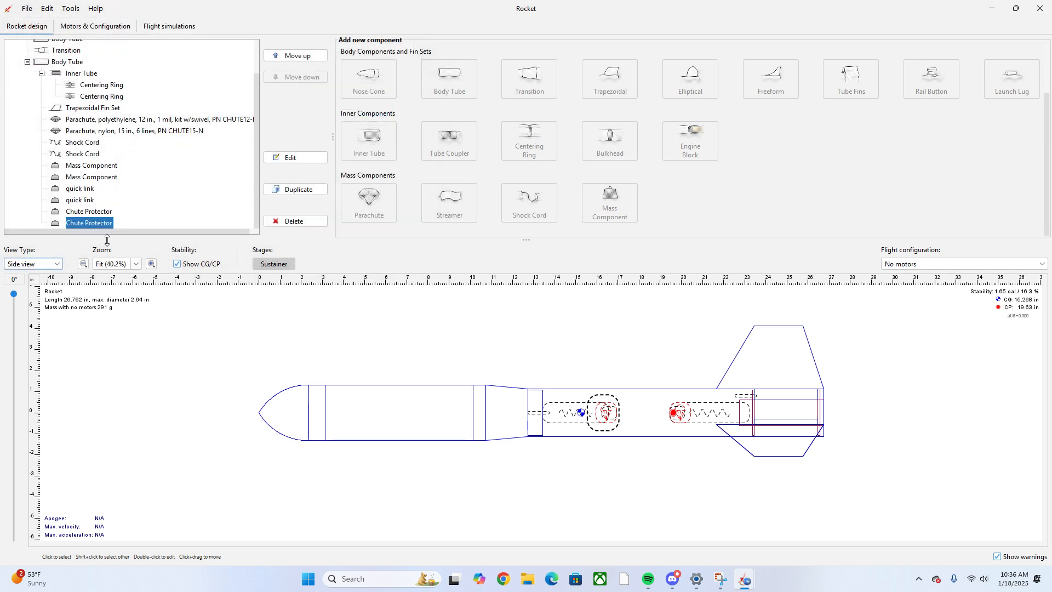
Duplicate the chute protector and place the copy 6.3 in from the top of the aft body tube
{"action": "double_click", "coordinate": [107, 223]}
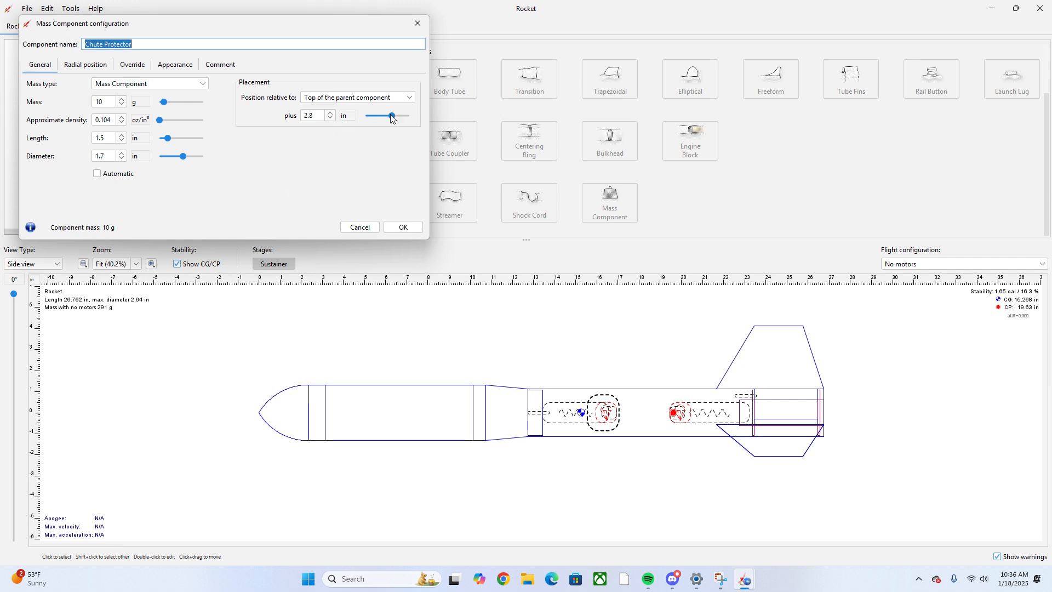
{"action": "left_click_drag", "start_coordinate": [391, 118], "coordinate": [397, 125]}
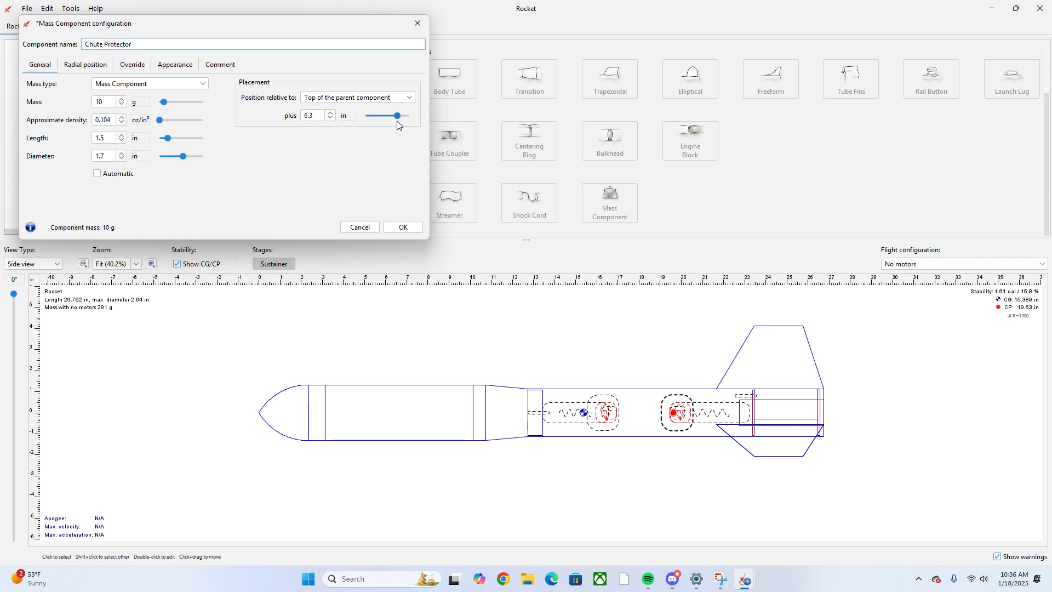
{"action": "left_click", "coordinate": [404, 228]}
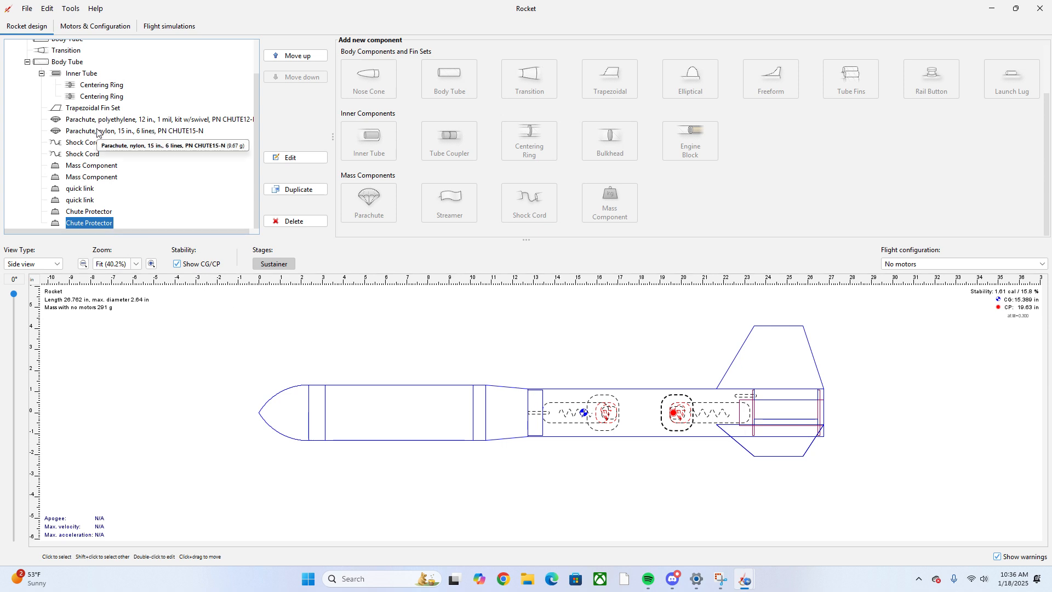
Add a custom bulkhead to the aft body tube without a preset, positioned -13.6 in relative to the tube's bottom
{"action": "scroll", "coordinate": [97, 132], "scroll_direction": "up", "scroll_amount": 2}
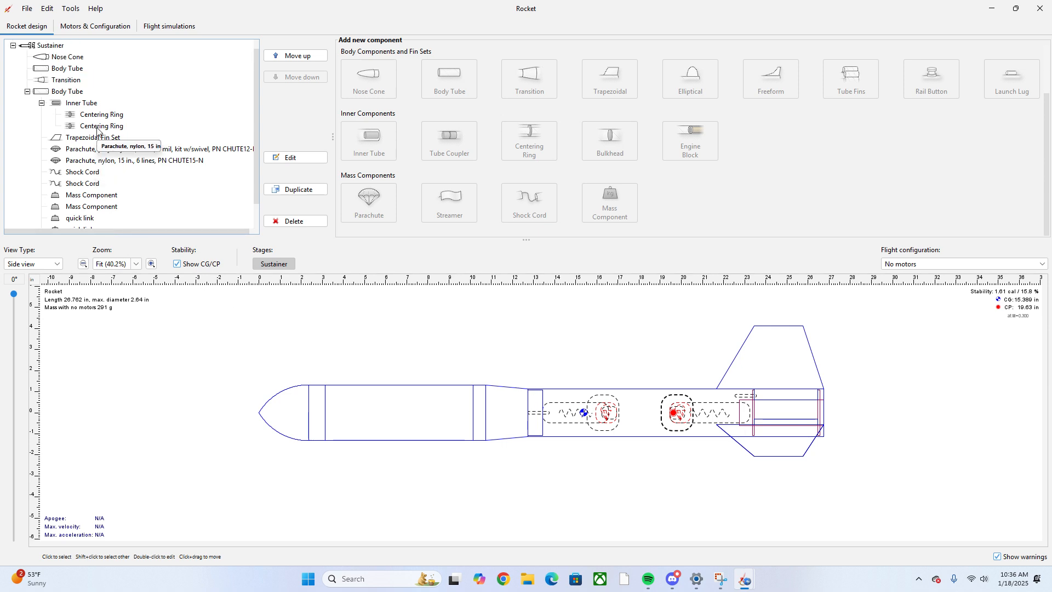
{"action": "left_click", "coordinate": [97, 92]}
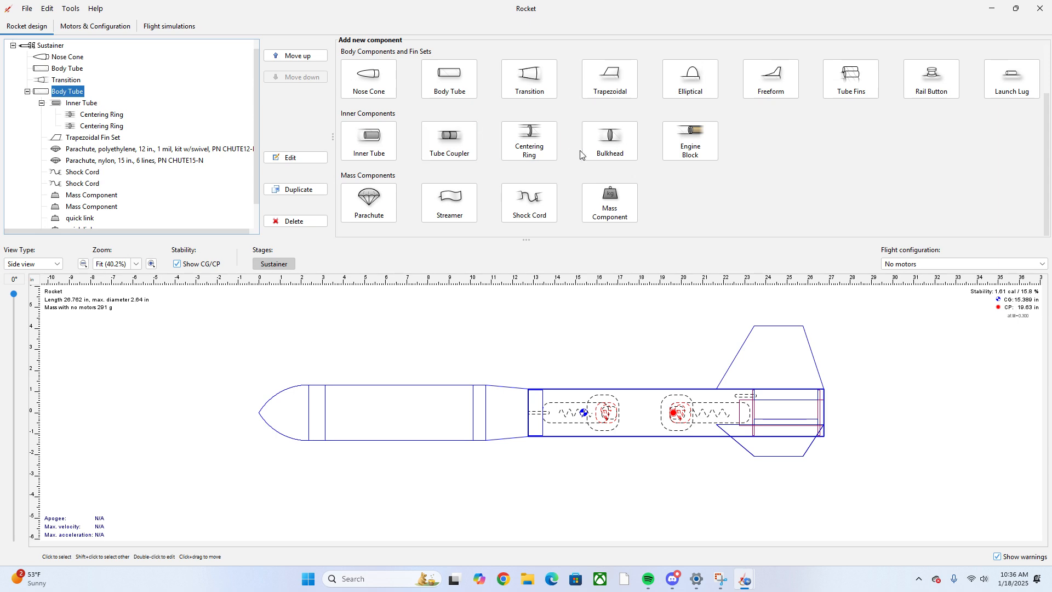
{"action": "left_click", "coordinate": [621, 148]}
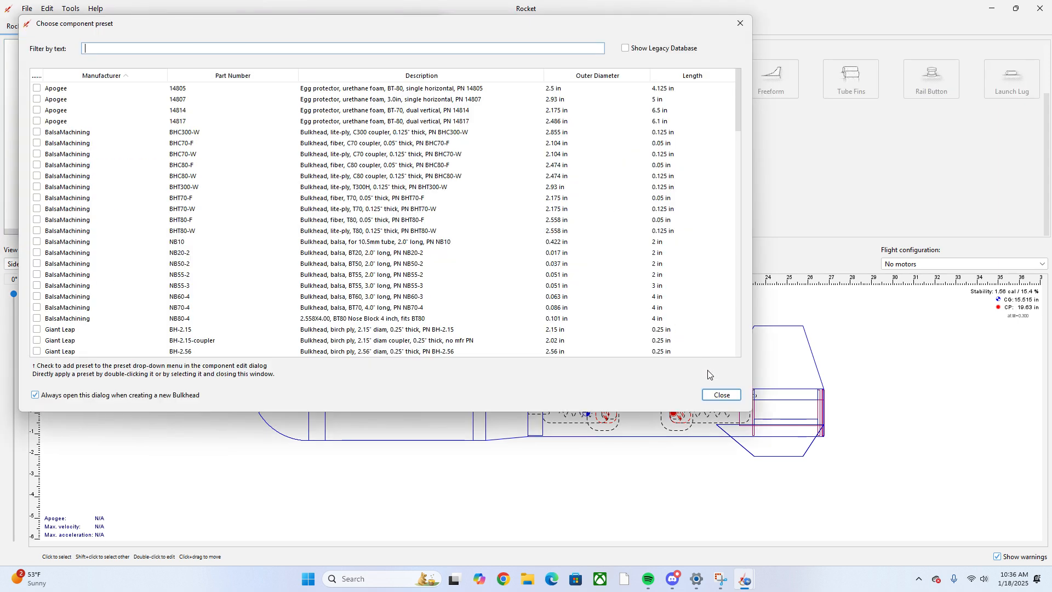
{"action": "left_click", "coordinate": [712, 393]}
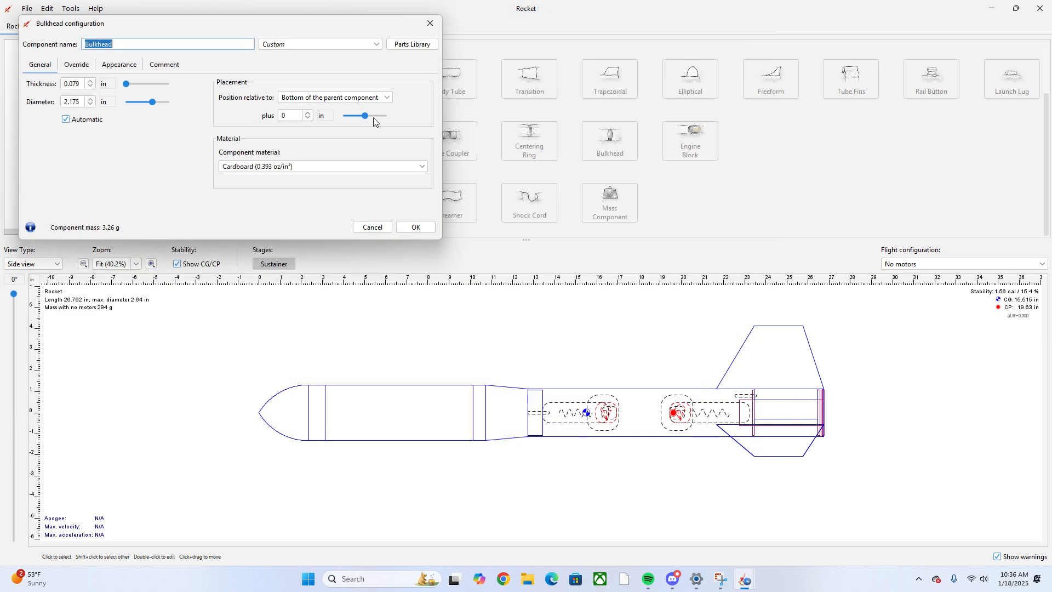
{"action": "left_click_drag", "start_coordinate": [365, 118], "coordinate": [344, 117]}
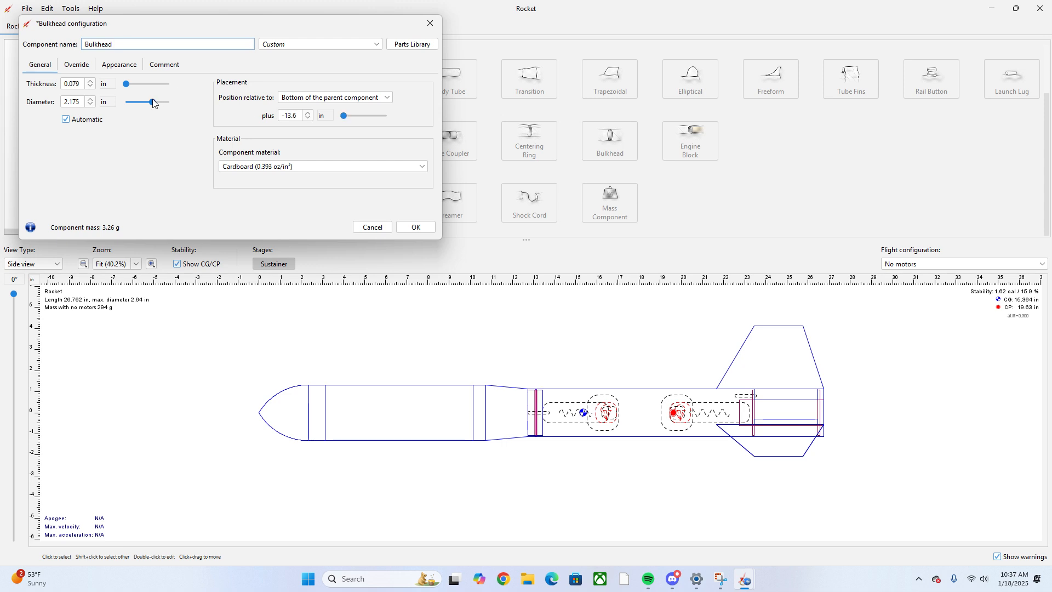
Override the bulkhead's automatic diameter with a fixed value of 2.17 in
{"action": "left_click_drag", "start_coordinate": [152, 102], "coordinate": [152, 104]}
{"action": "left_click", "coordinate": [81, 102]}
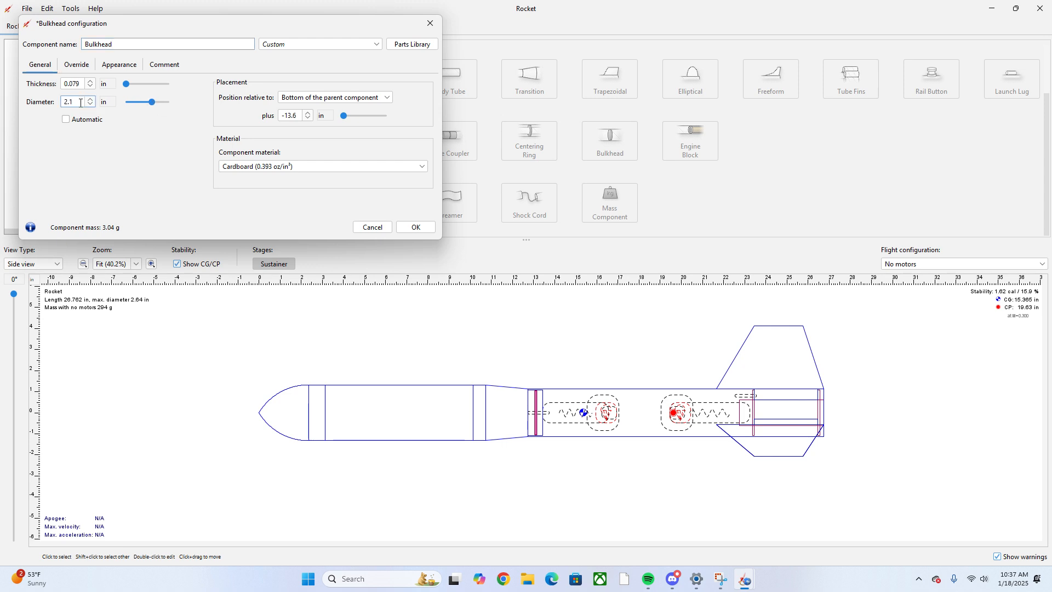
{"action": "type", "text": "75"}
{"action": "key", "text": "Tab"}
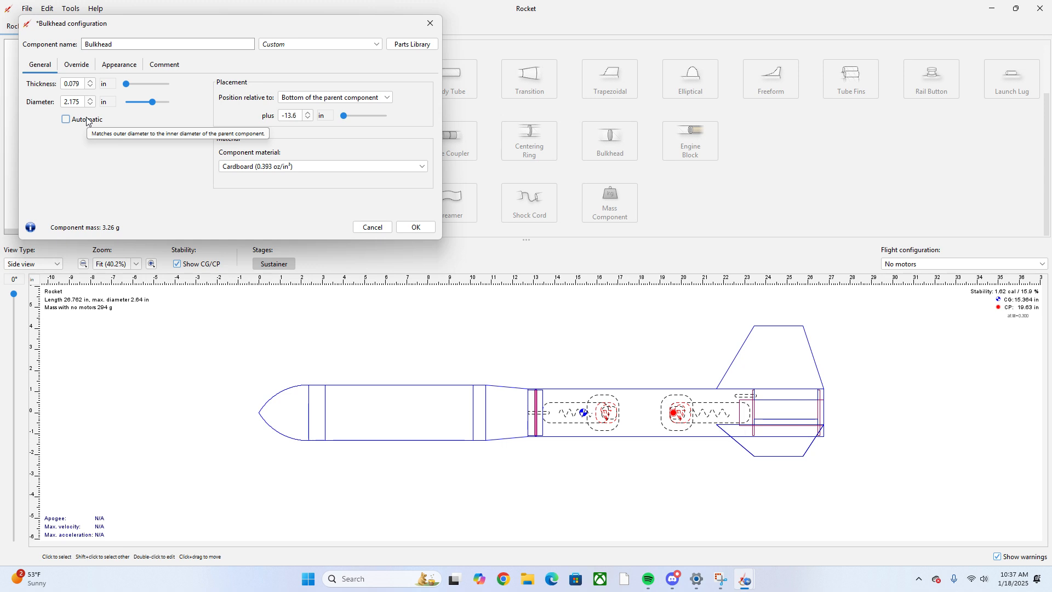
{"action": "left_click", "coordinate": [81, 102]}
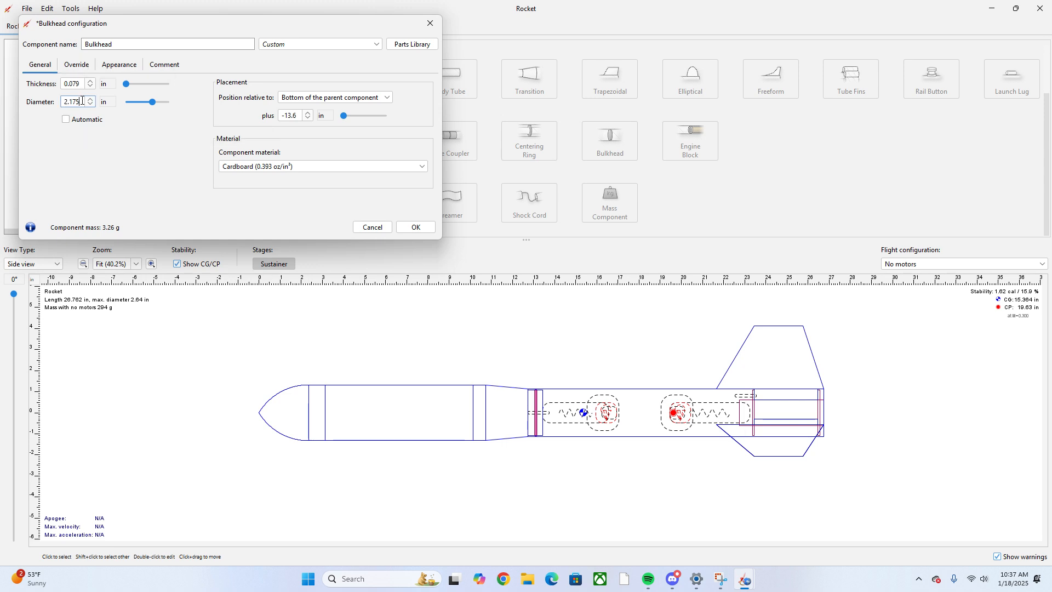
{"action": "key", "text": "BackSpace"}
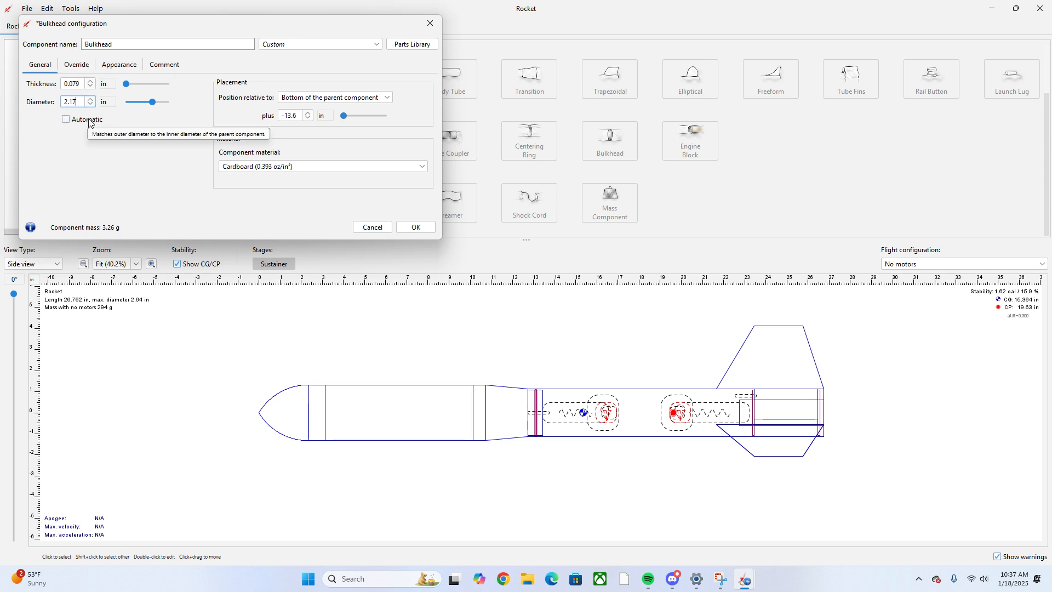
{"action": "key", "text": "Tab"}
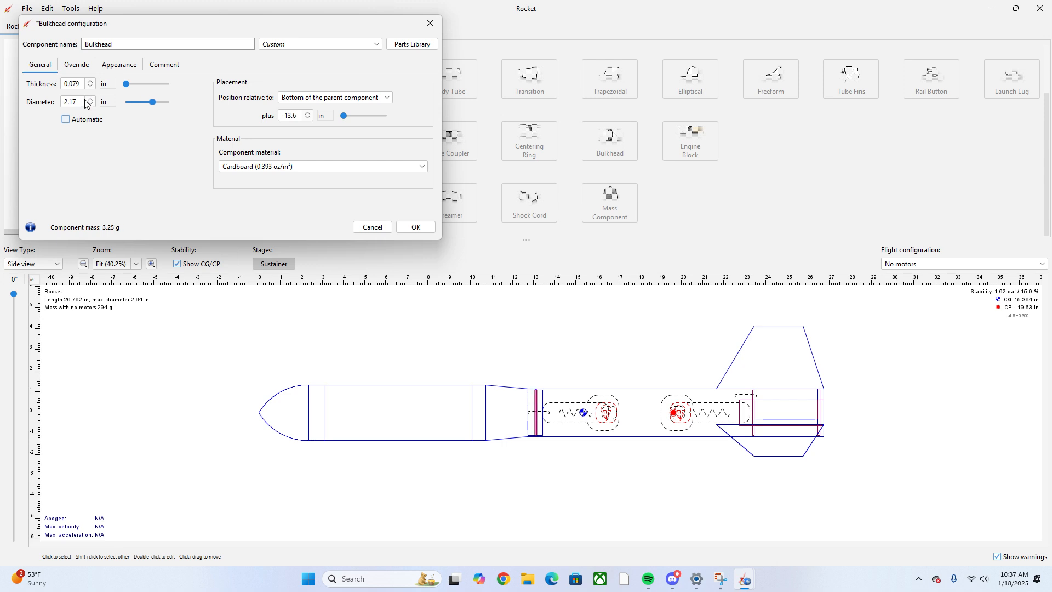
{"action": "double_click", "coordinate": [69, 101]}
{"action": "left_click", "coordinate": [80, 100]}
Set the bulkhead's material to Plywood (birch) and its thickness to 1/8 in, then accept the bulkhead
{"action": "left_click", "coordinate": [258, 169]}
{"action": "mouse_move", "coordinate": [264, 218]}
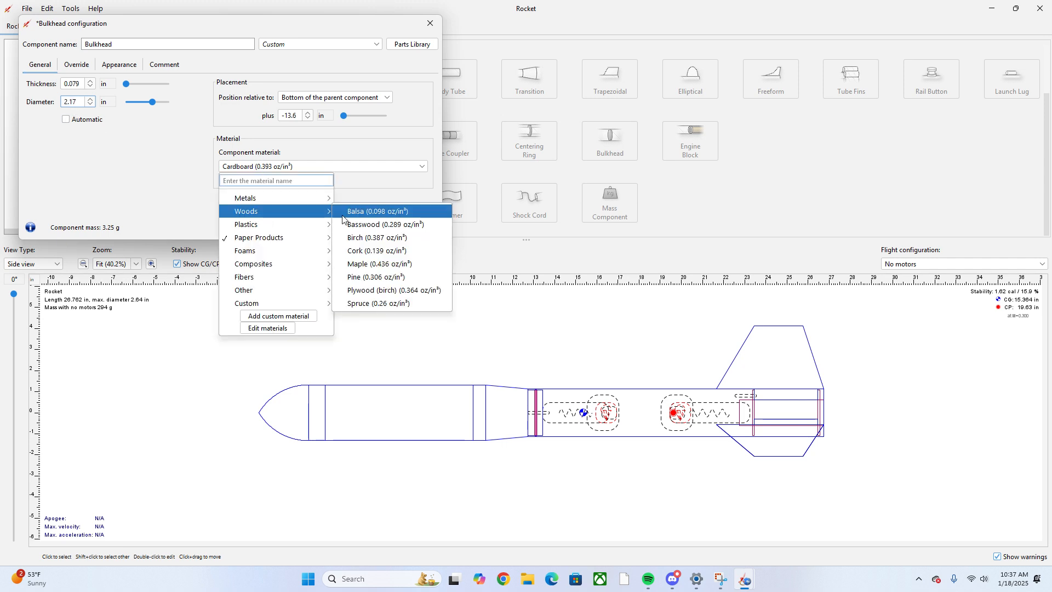
{"action": "left_click", "coordinate": [387, 292]}
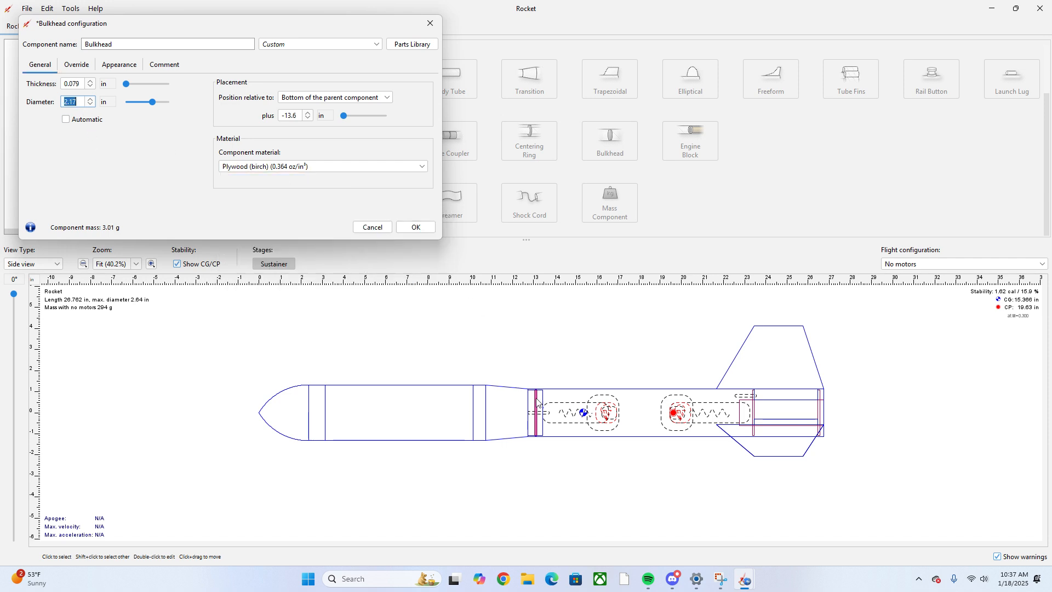
{"action": "left_click", "coordinate": [88, 82]}
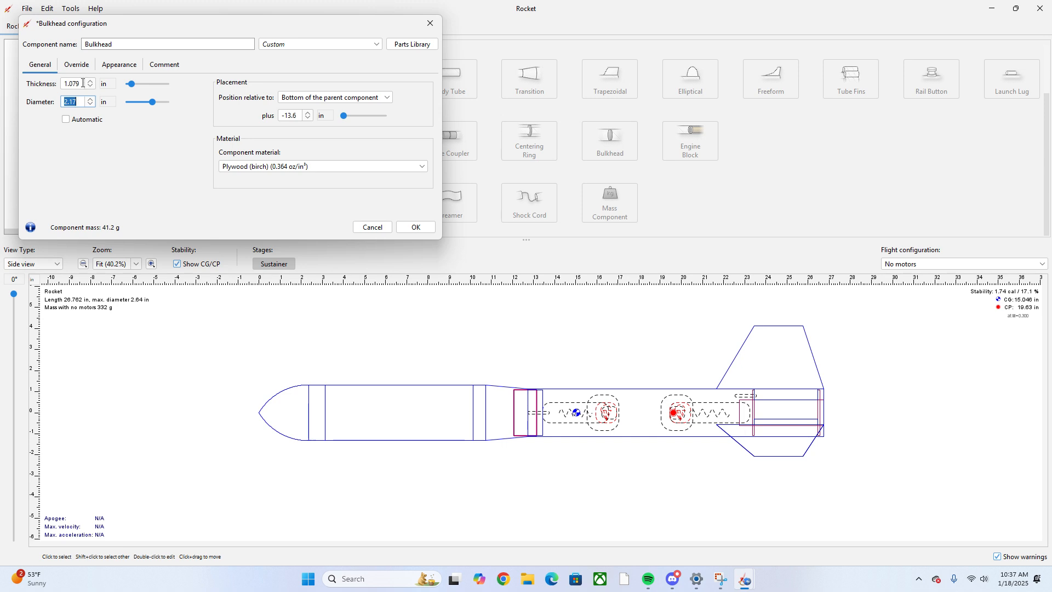
{"action": "left_click", "coordinate": [83, 84]}
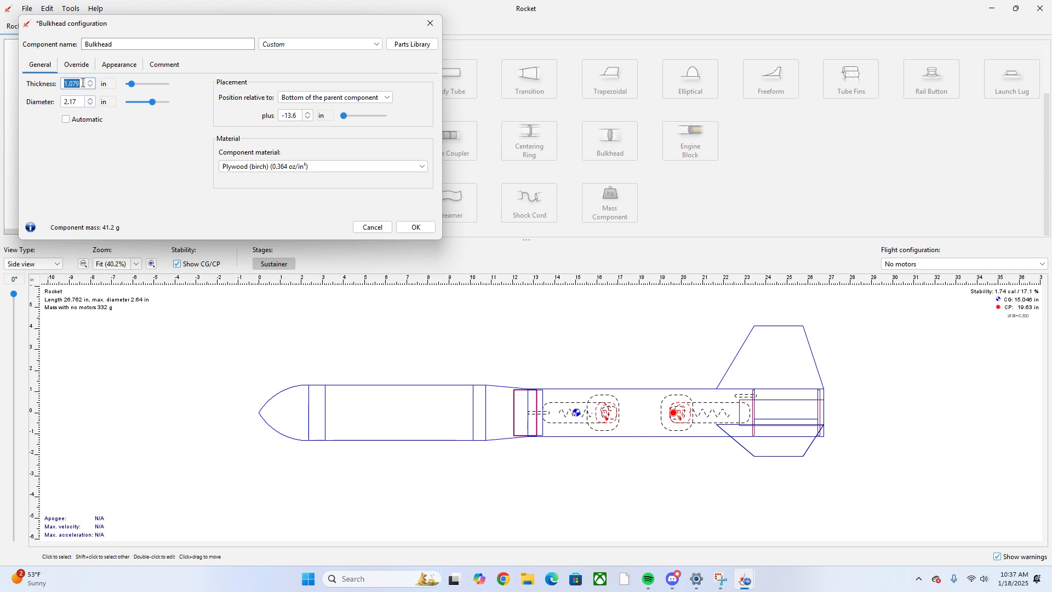
{"action": "key", "text": "BackSpace"}
{"action": "type", "text": "1/8"}
{"action": "key", "text": "Tab"}
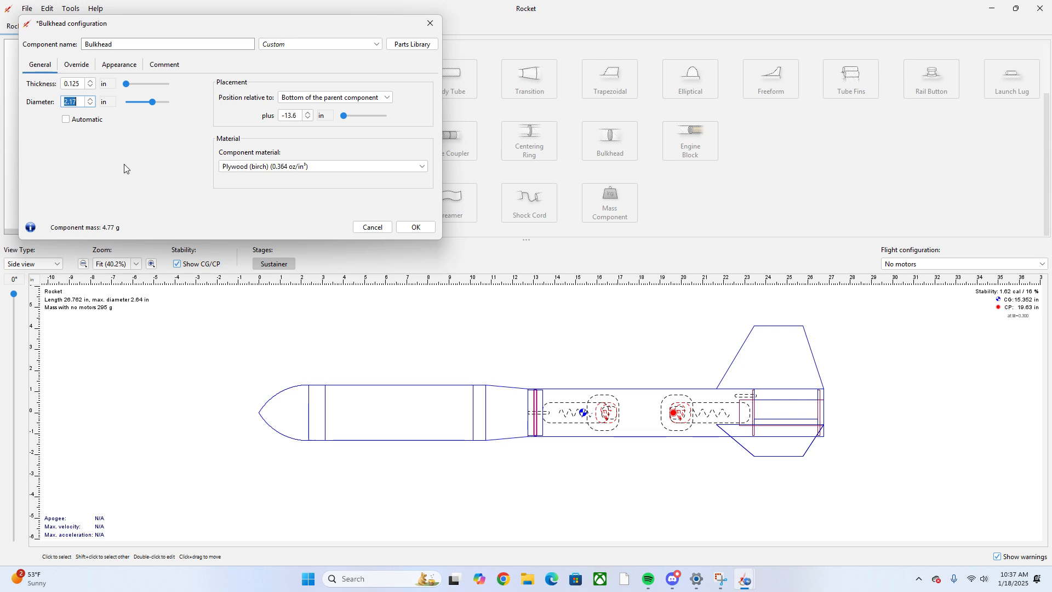
{"action": "left_click", "coordinate": [415, 229]}
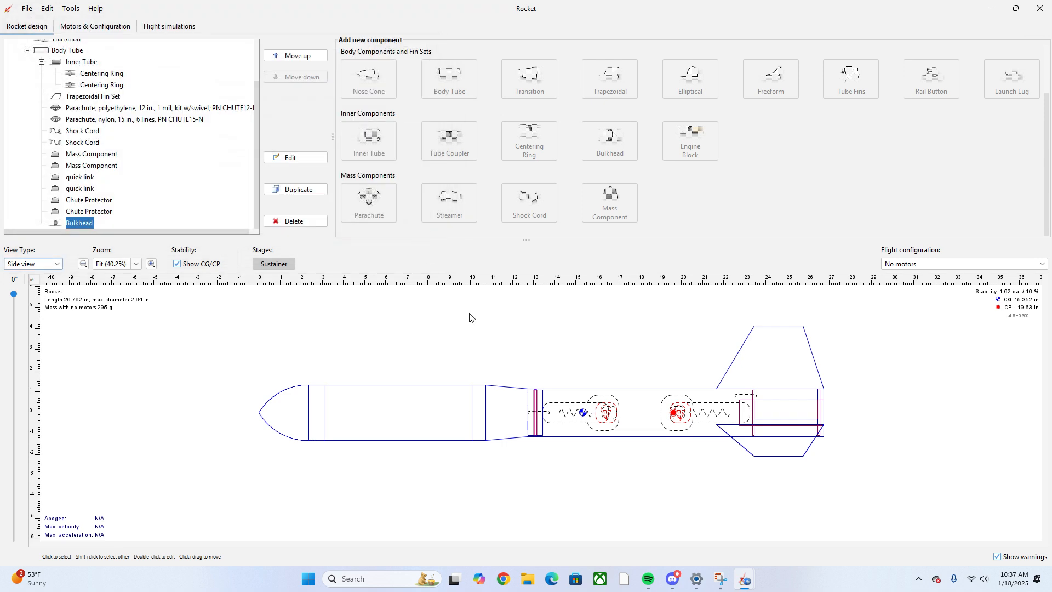
{"action": "left_click", "coordinate": [195, 337]}
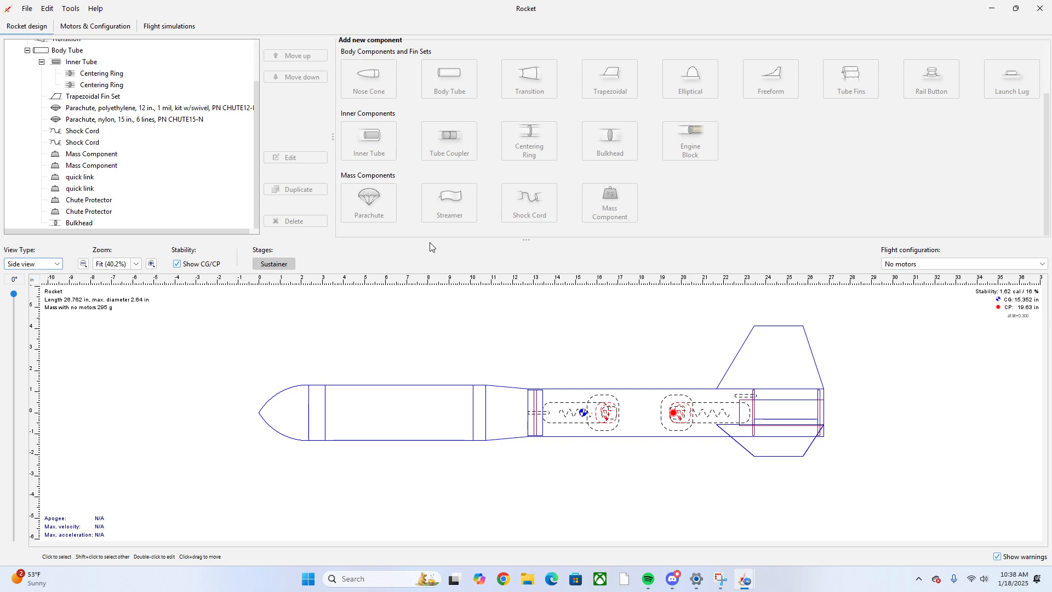
Add a mass component weighing 10 g to the aft body tube
{"action": "left_click", "coordinate": [63, 50]}
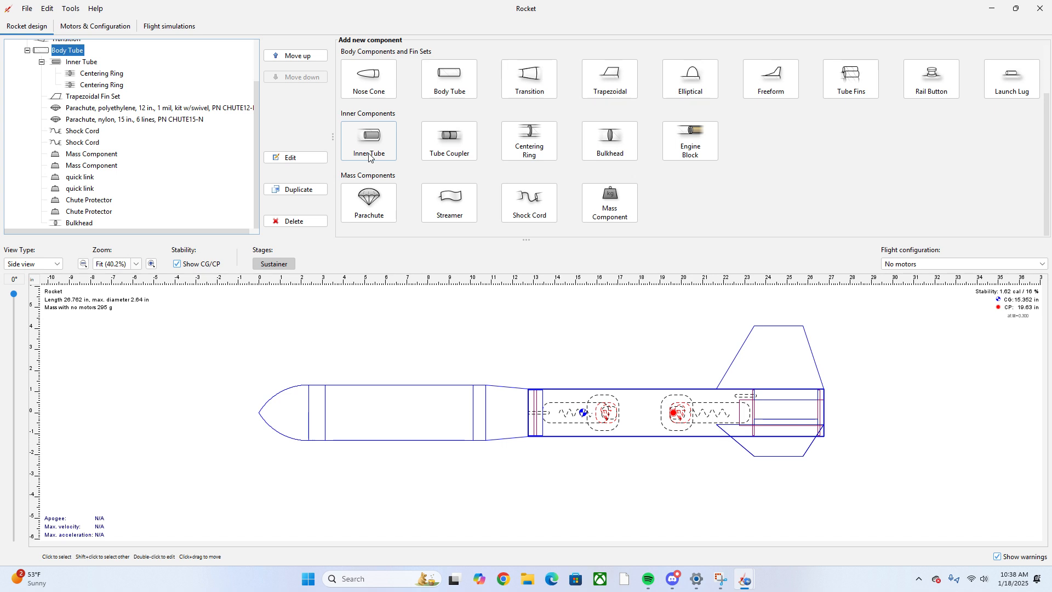
{"action": "left_click", "coordinate": [603, 214]}
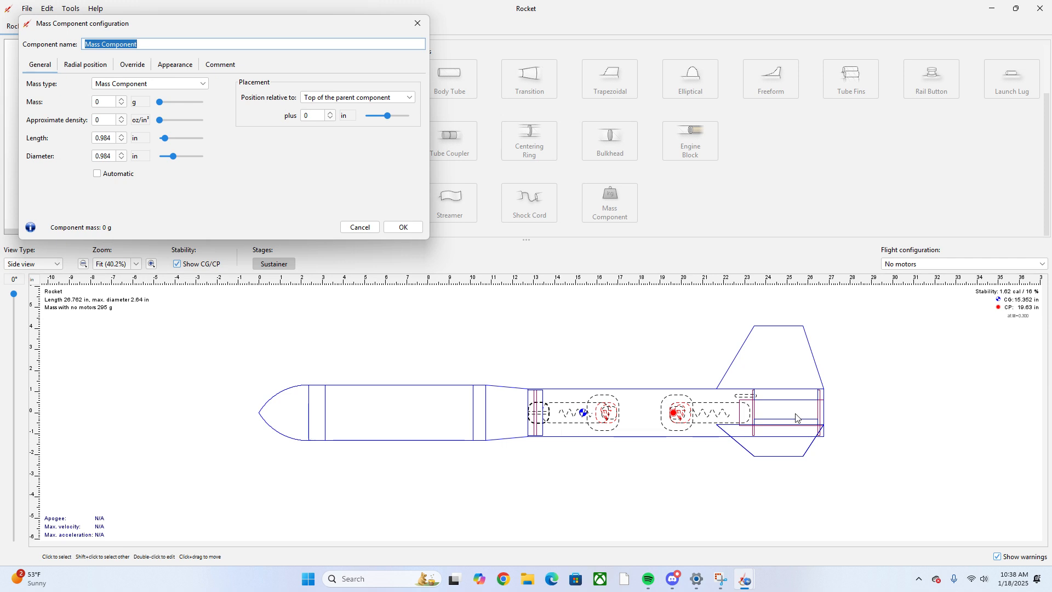
{"action": "left_click", "coordinate": [115, 102]}
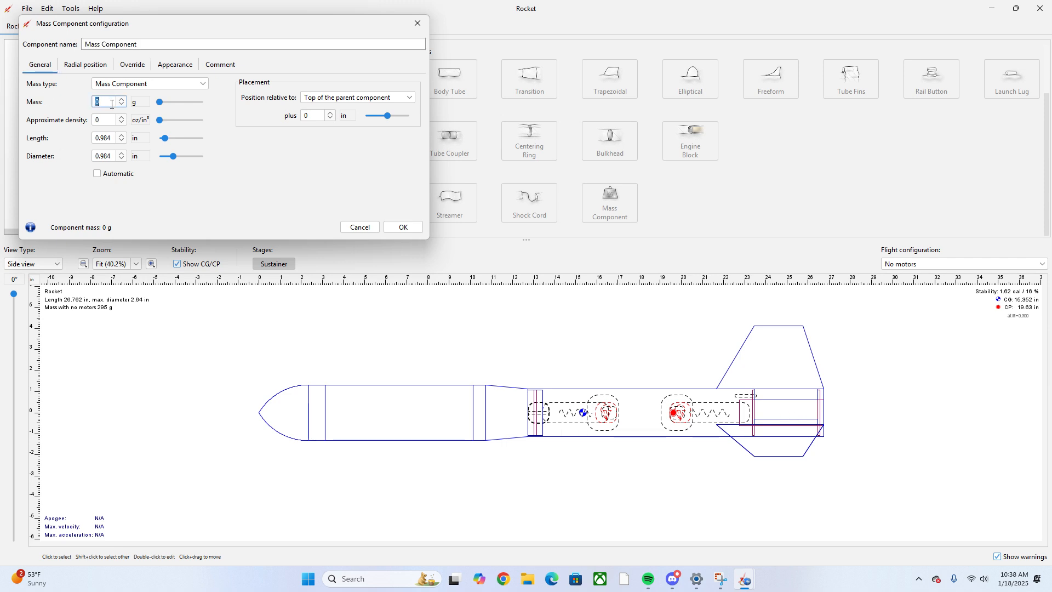
{"action": "key", "text": "Tab"}
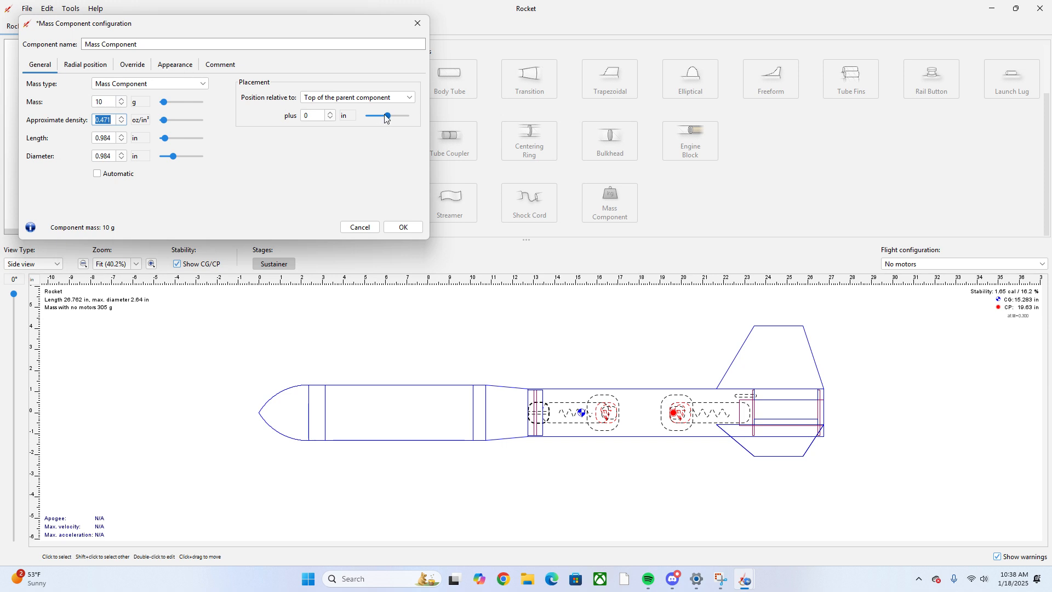
Place the 10 g mass component 13.7 in from the top of the aft body tube
{"action": "left_click_drag", "start_coordinate": [387, 115], "coordinate": [411, 116]}
{"action": "left_click", "coordinate": [314, 116]}
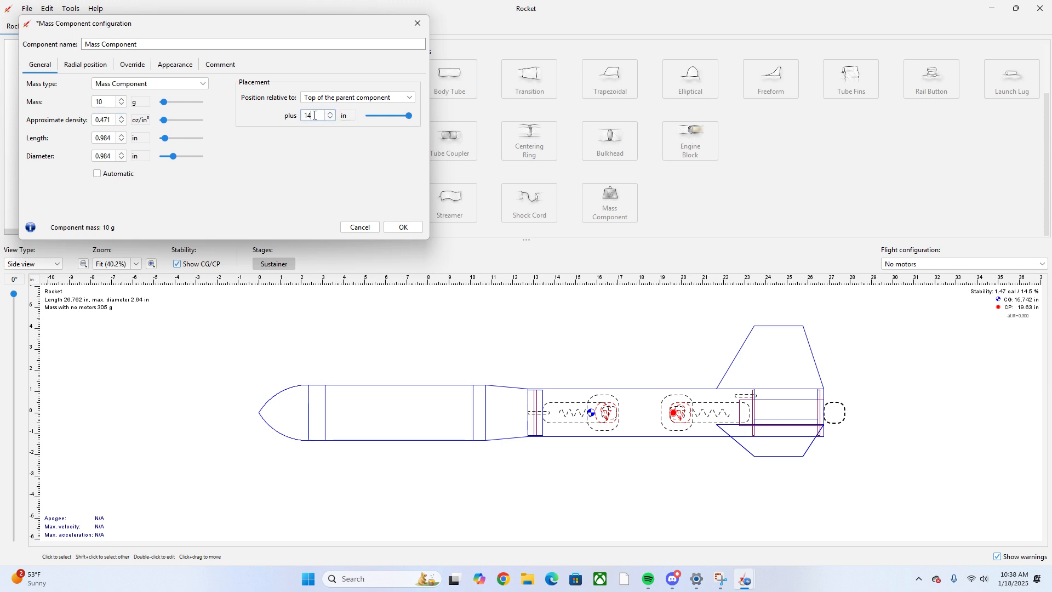
{"action": "key", "text": "BackSpace"}
{"action": "type", "text": "3.5"}
{"action": "key", "text": "Tab"}
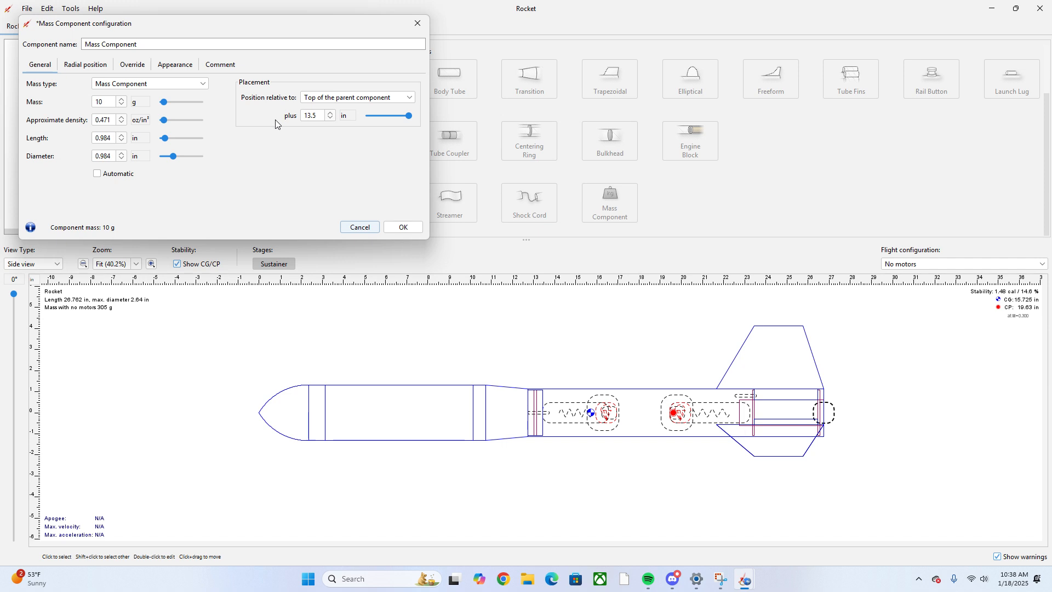
{"action": "left_click", "coordinate": [319, 116]}
{"action": "key", "text": "BackSpace"}
{"action": "key", "text": "BackSpace"}
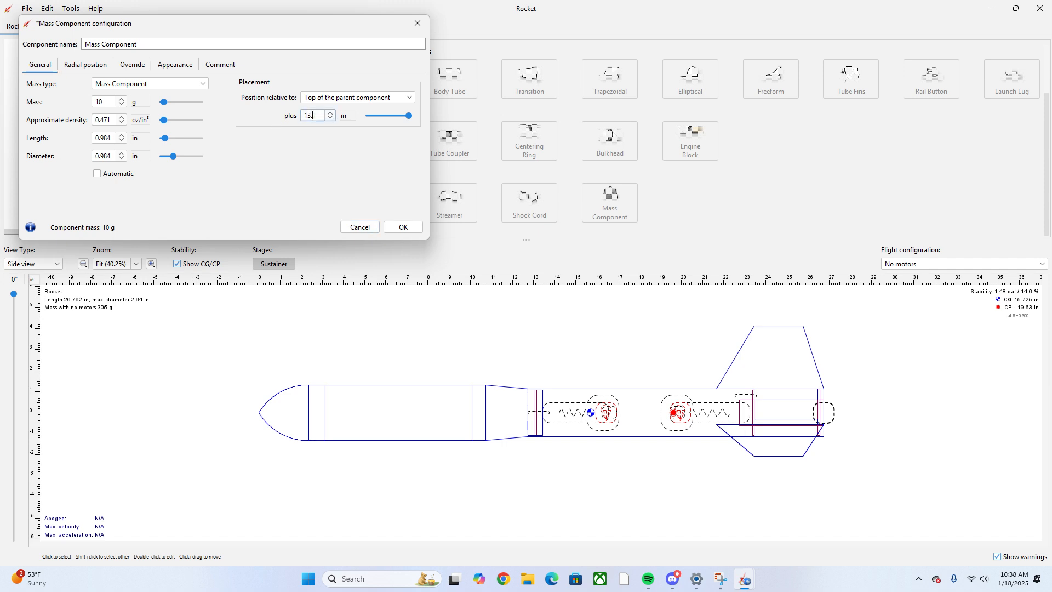
{"action": "key", "text": "Tab"}
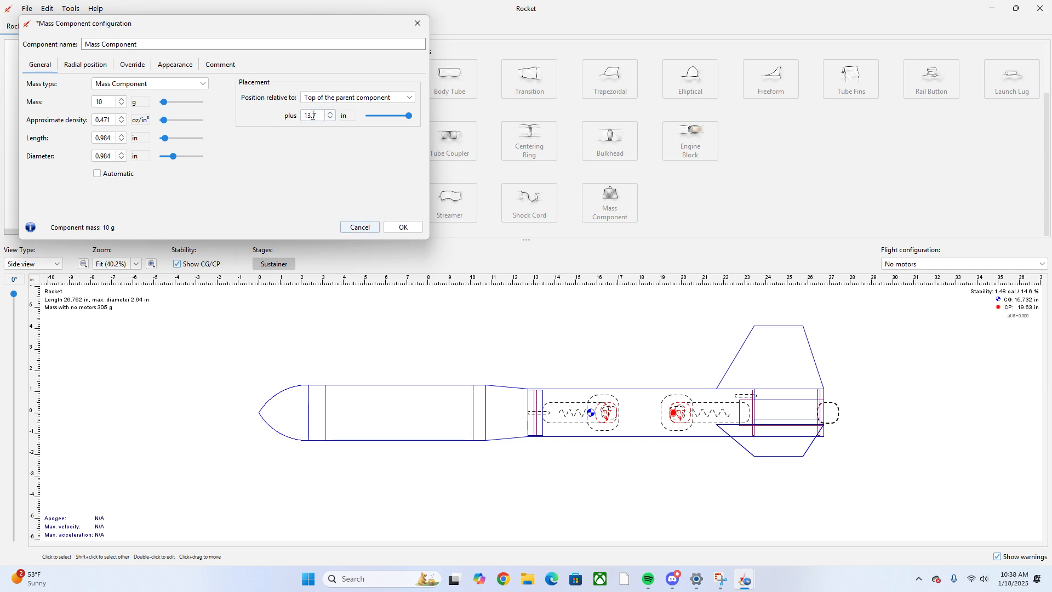
Size the mass component to 0.5 in long and 1.2 in in diameter, name it "Motor Retainer" and accept it
{"action": "left_click_drag", "start_coordinate": [166, 138], "coordinate": [176, 158]}
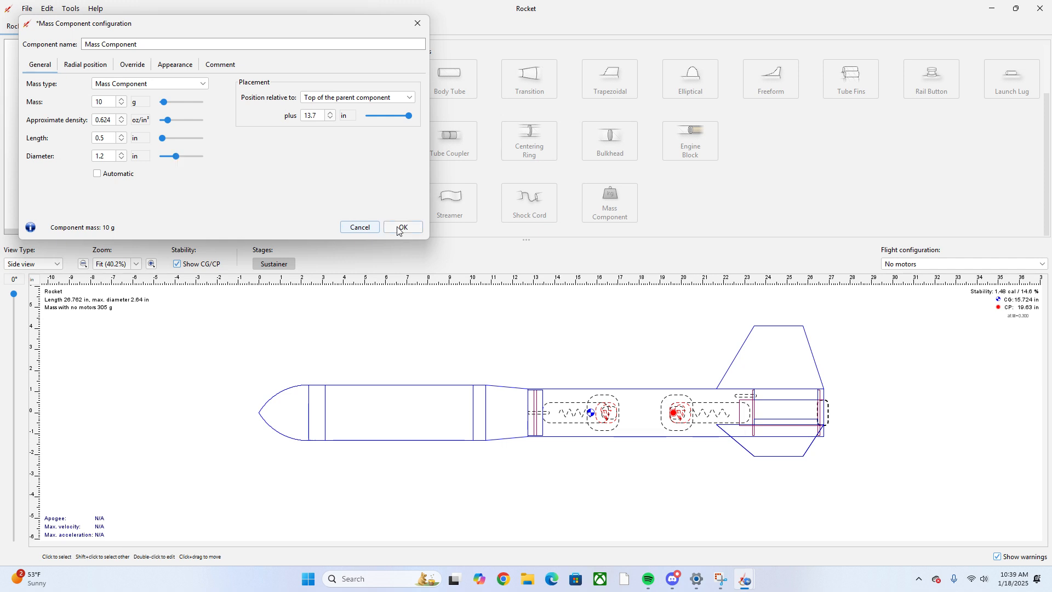
{"action": "left_click_drag", "start_coordinate": [196, 44], "coordinate": [5, 18]}
{"action": "type", "text": "M"}
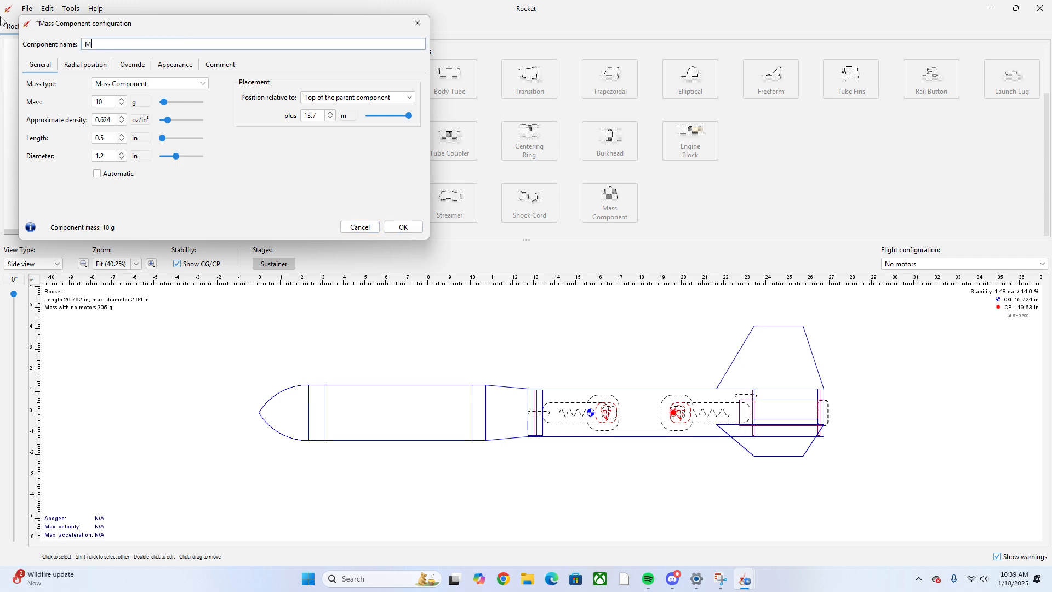
{"action": "type", "text": "otor Retainer"}
{"action": "left_click", "coordinate": [408, 228]}
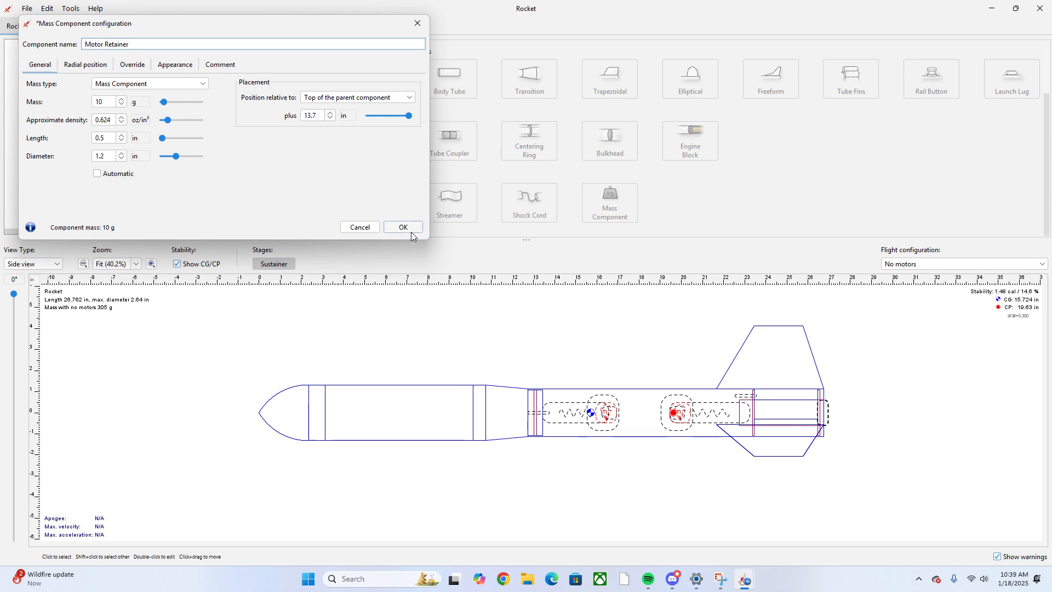
{"action": "left_click", "coordinate": [441, 509]}
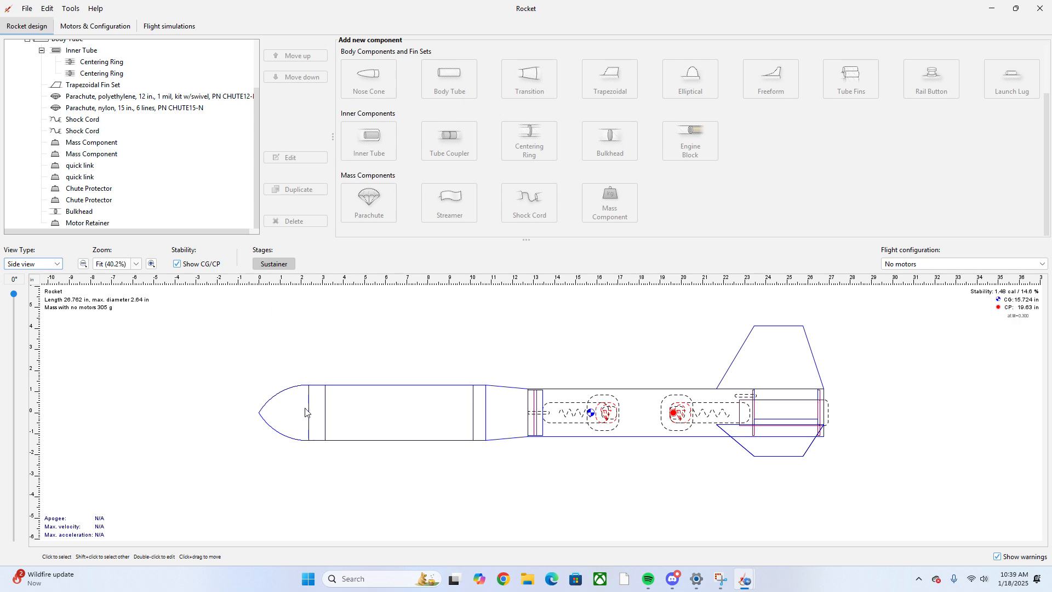
Add a mass component weighing 58 g to the forward body tube
{"action": "left_click", "coordinate": [405, 417]}
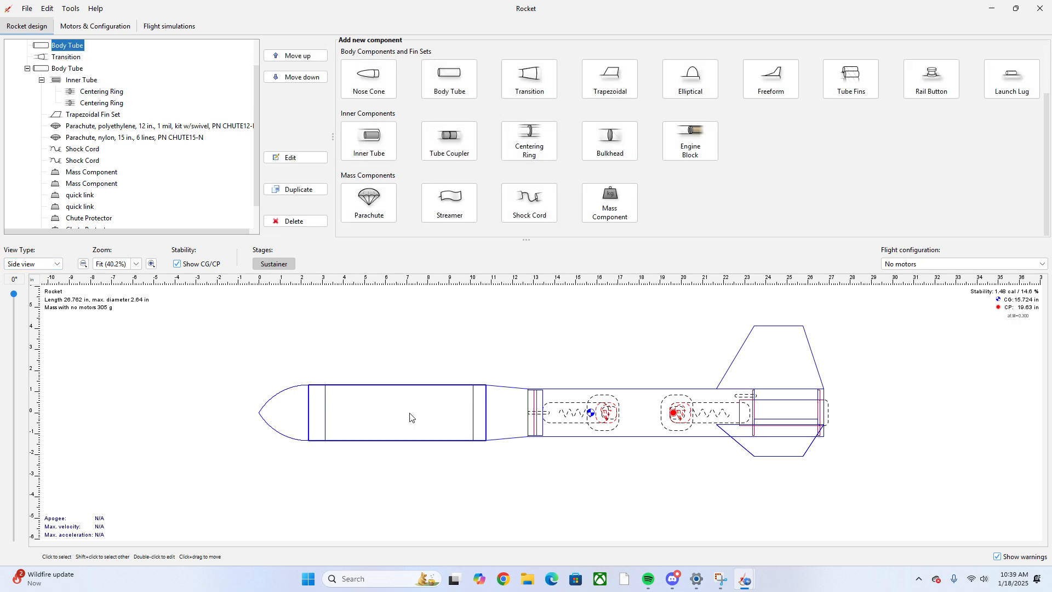
{"action": "double_click", "coordinate": [410, 417]}
{"action": "left_click", "coordinate": [420, 245]}
{"action": "scroll", "coordinate": [115, 163], "scroll_direction": "up", "scroll_amount": 1}
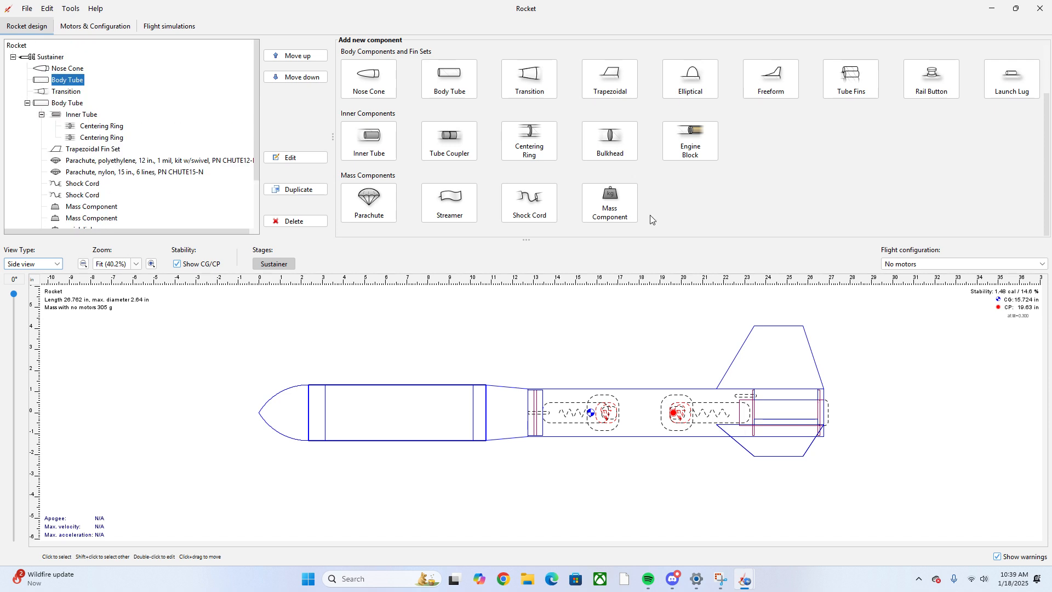
{"action": "left_click", "coordinate": [624, 223]}
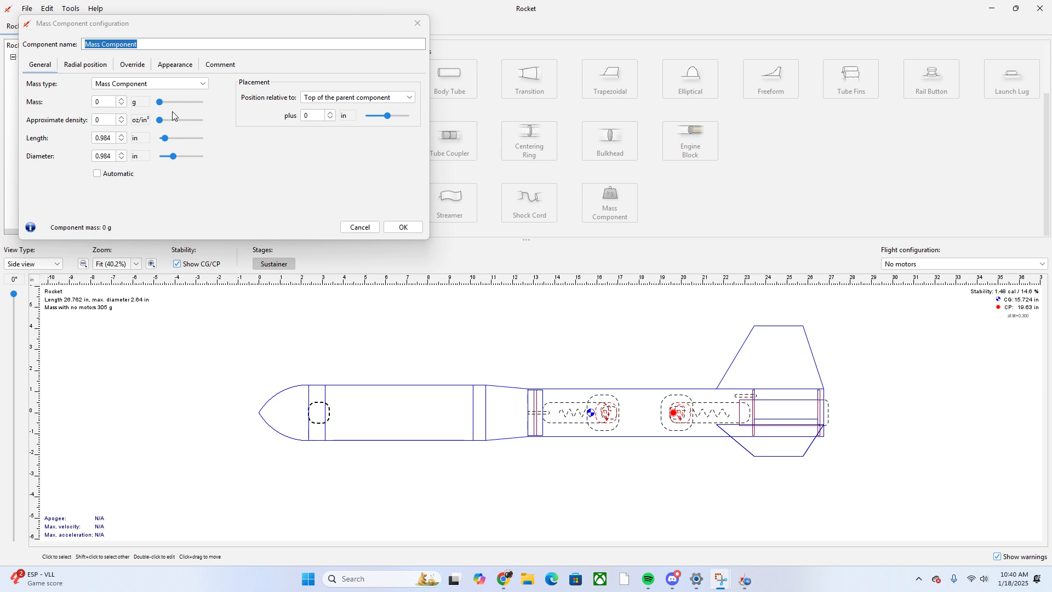
{"action": "left_click", "coordinate": [107, 103]}
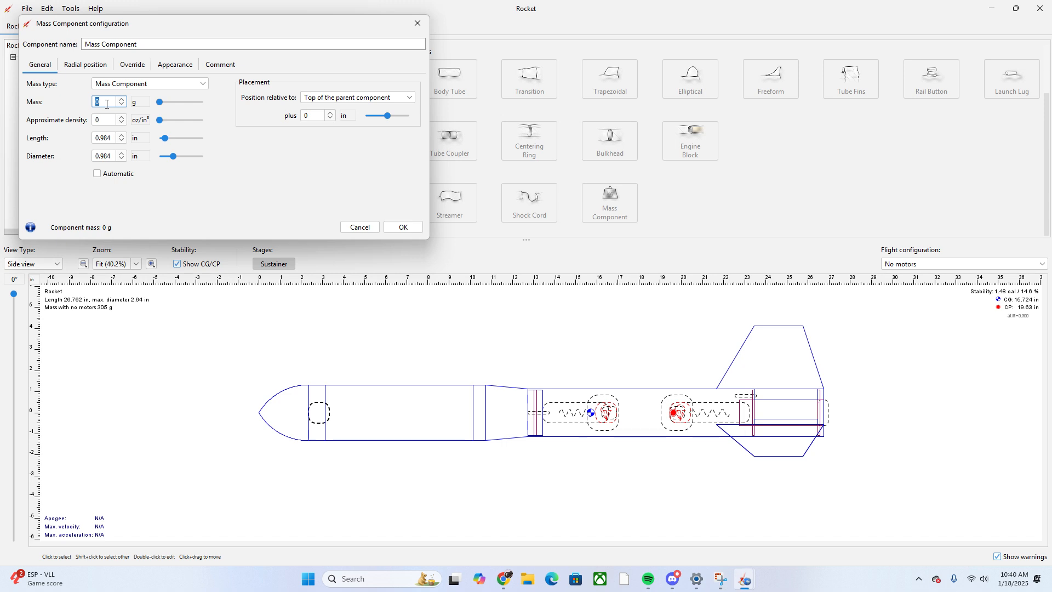
{"action": "key", "text": "BackSpace"}
{"action": "type", "text": "58"}
Set the 58 g mass component's length to 55 mm and its diameter to 1.7 in
{"action": "left_click", "coordinate": [134, 138]}
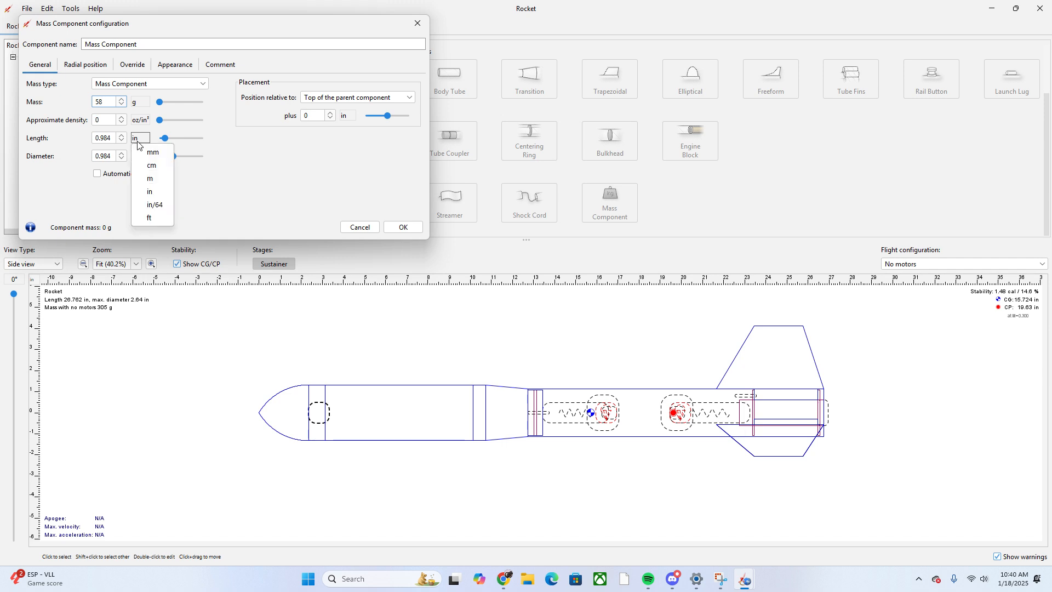
{"action": "left_click", "coordinate": [141, 151]}
{"action": "left_click", "coordinate": [111, 140]}
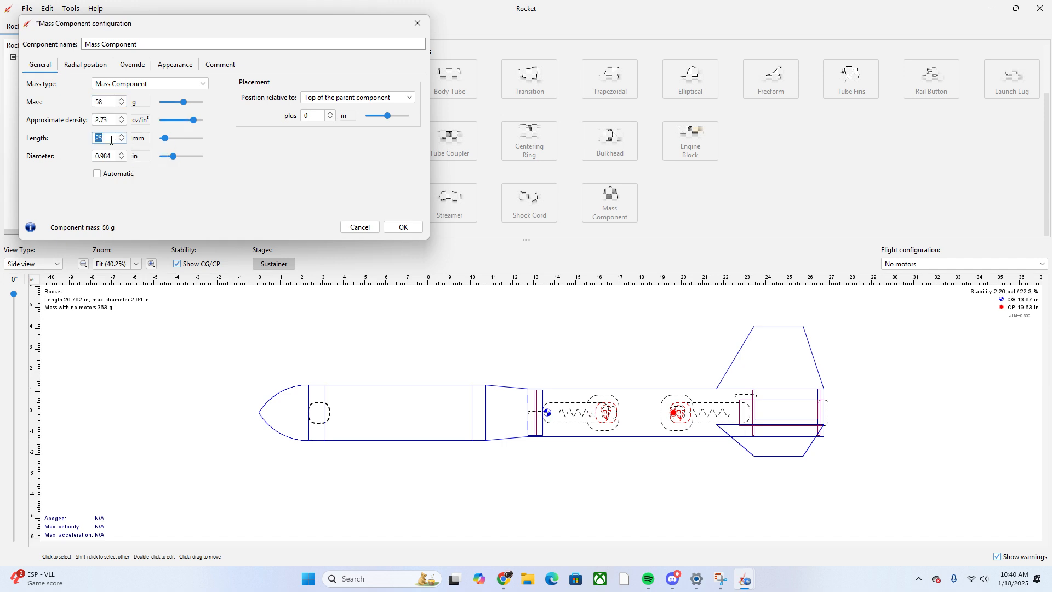
{"action": "key", "text": "BackSpace"}
{"action": "key", "text": "Tab"}
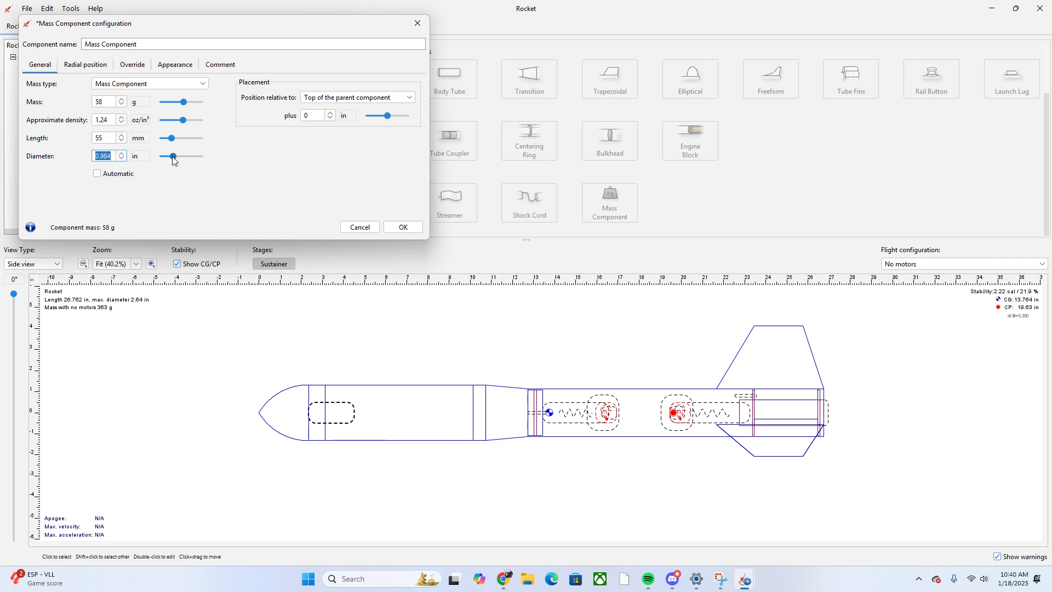
{"action": "left_click_drag", "start_coordinate": [174, 156], "coordinate": [182, 159]}
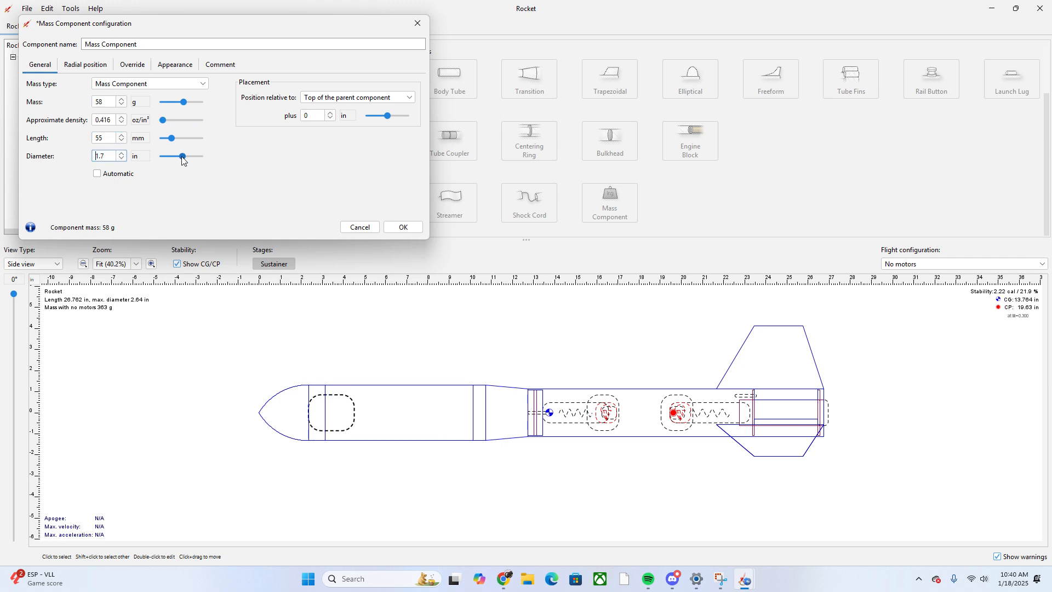
Try naming the mass component "Egg" and place it 4.2 in from the top of the forward body tube
{"action": "triple_click", "coordinate": [151, 47]}
{"action": "type", "text": "Egg"}
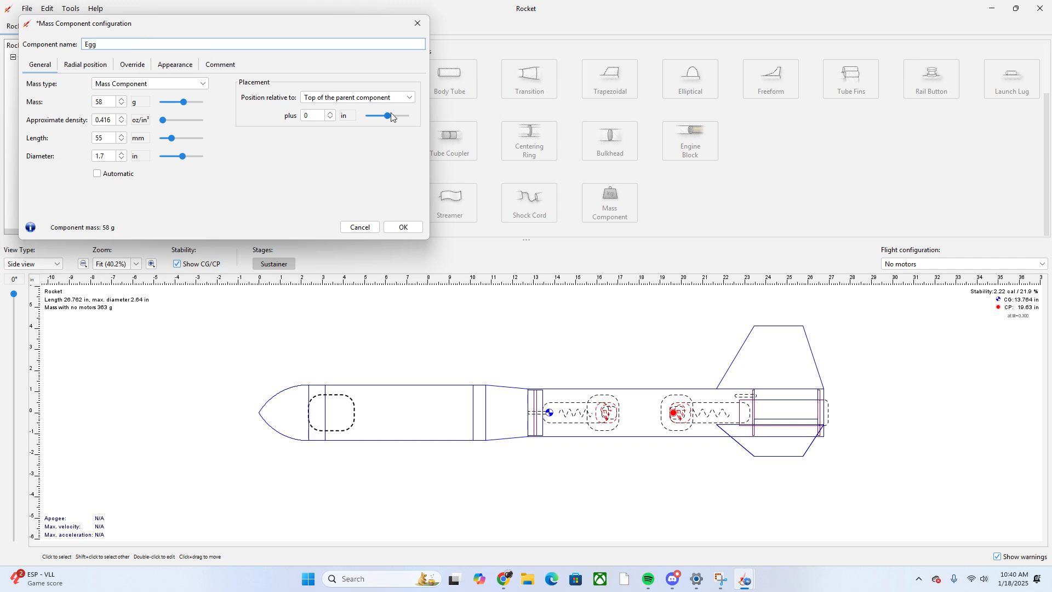
{"action": "left_click_drag", "start_coordinate": [389, 116], "coordinate": [400, 116]}
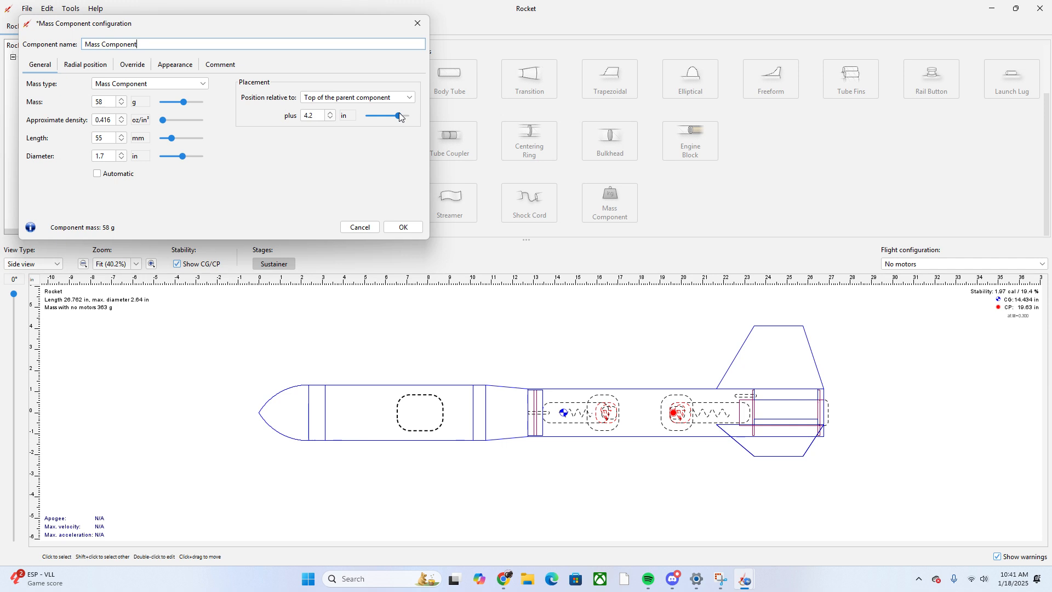
Switch the 58 g mass component's diameter to millimetres and set it to 55 mm
{"action": "left_click", "coordinate": [115, 154]}
{"action": "key", "text": "BackSpace"}
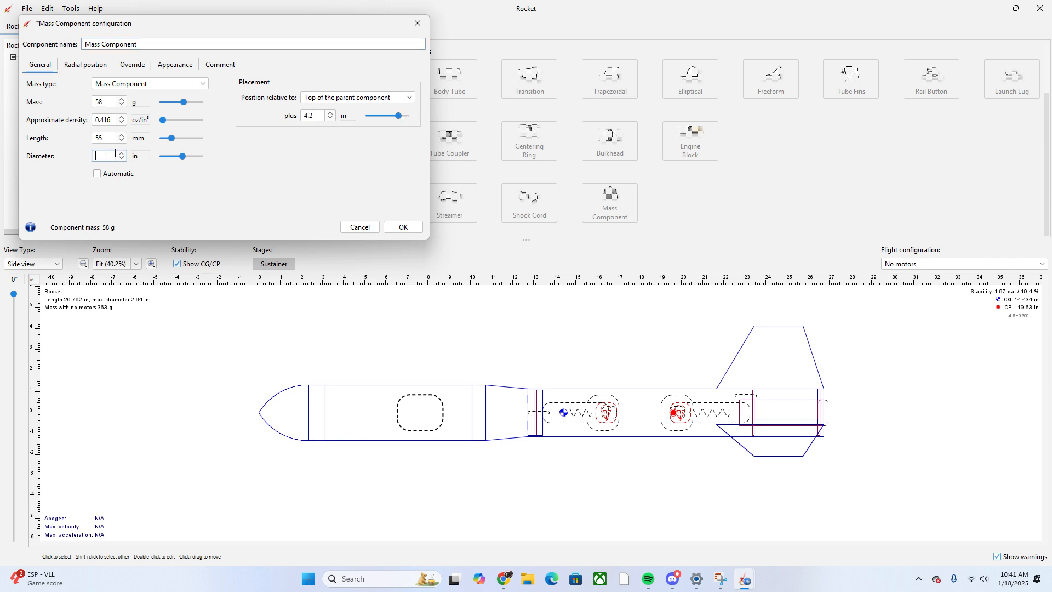
{"action": "type", "text": "55"}
{"action": "left_click", "coordinate": [109, 138]}
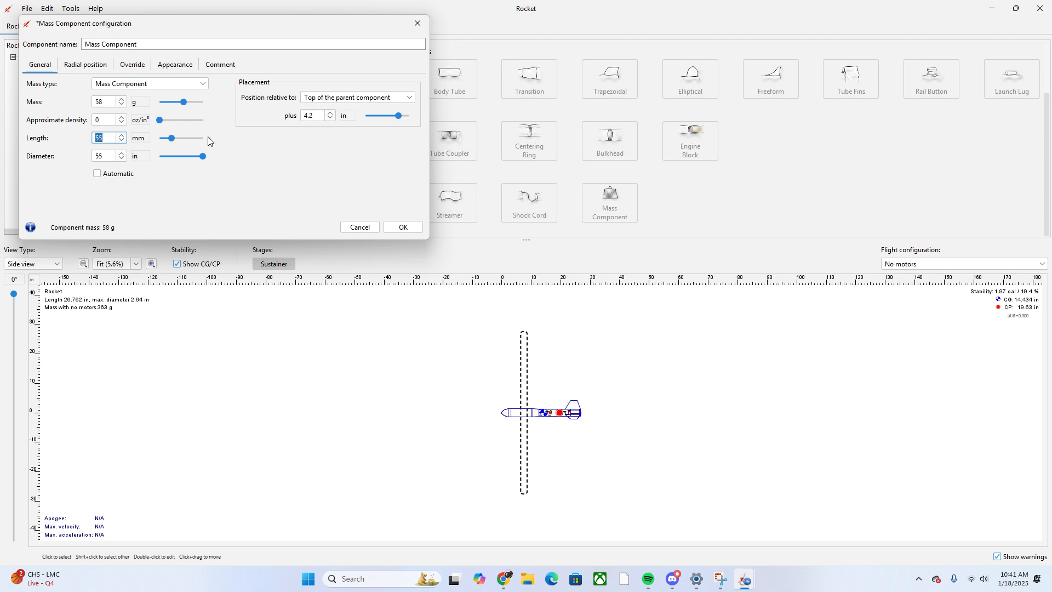
{"action": "left_click_drag", "start_coordinate": [170, 141], "coordinate": [161, 139]}
{"action": "left_click", "coordinate": [139, 157]}
{"action": "left_click", "coordinate": [143, 170]}
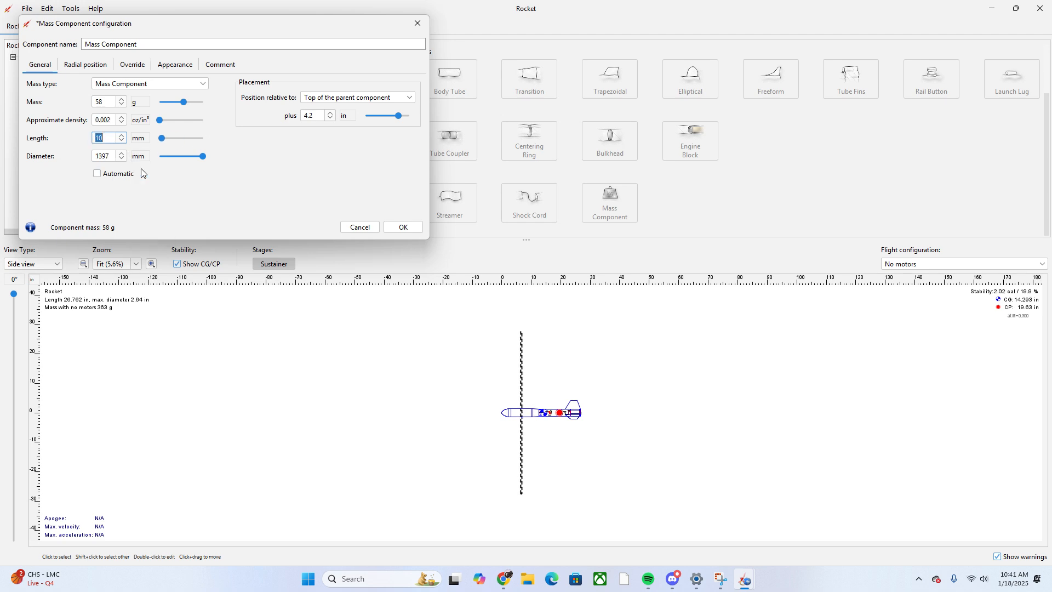
{"action": "left_click", "coordinate": [109, 155]}
{"action": "key", "text": "BackSpace"}
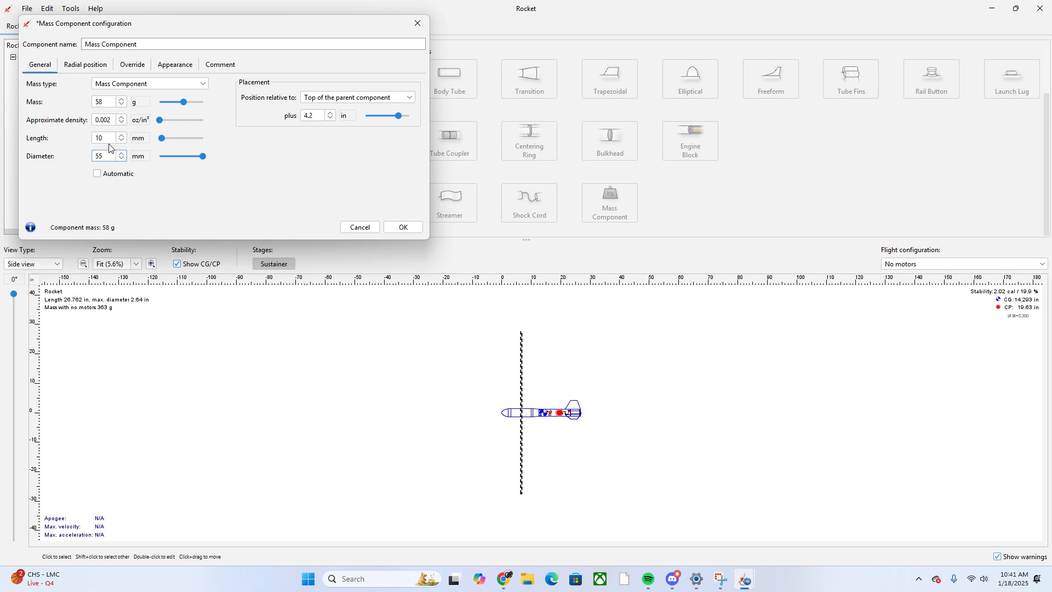
Set the 58 g mass component's length to 55 mm and accept it
{"action": "left_click", "coordinate": [110, 137]}
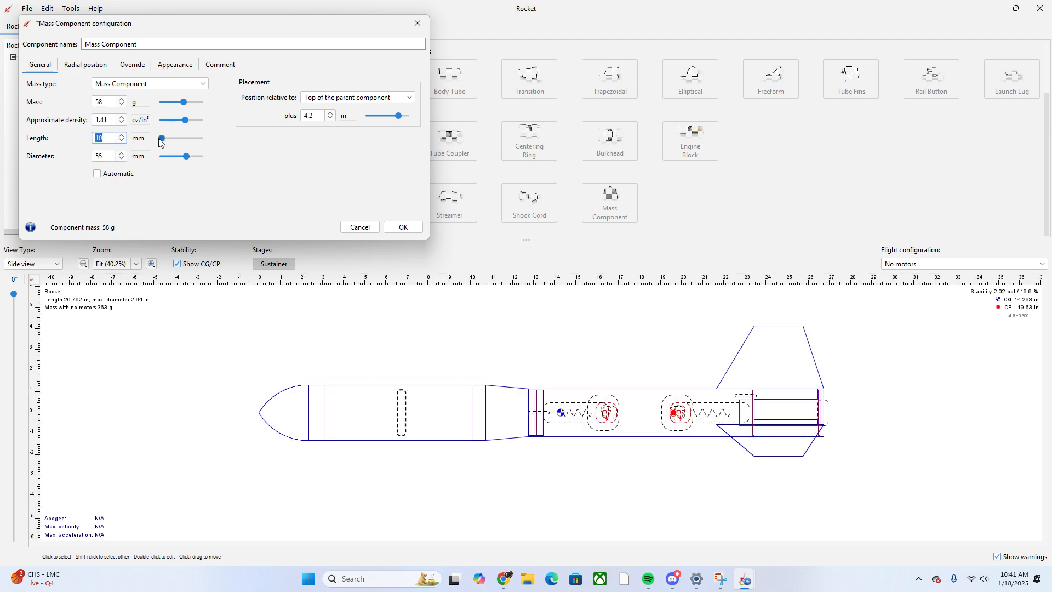
{"action": "left_click_drag", "start_coordinate": [162, 138], "coordinate": [169, 139]}
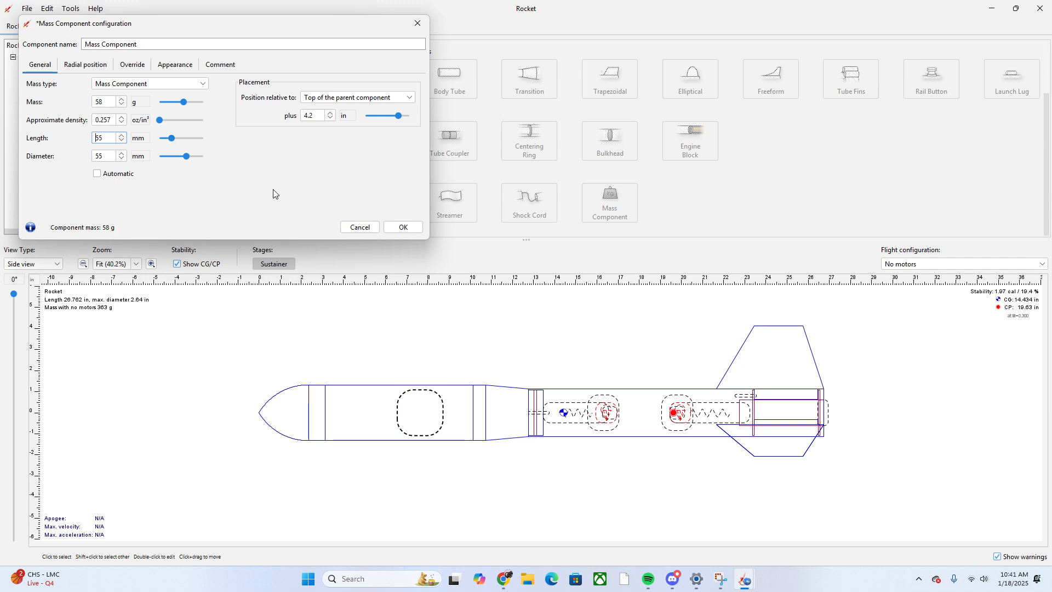
{"action": "left_click", "coordinate": [400, 227]}
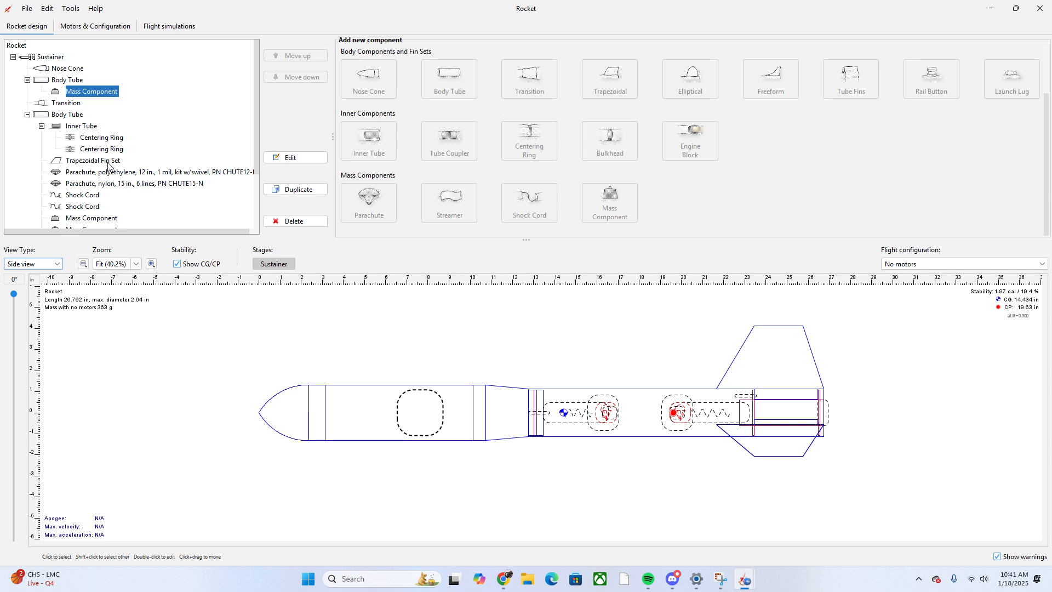
Duplicate the 58 g mass component and place the copy 1.5 in from the top of the forward body tube
{"action": "left_click", "coordinate": [296, 190]}
{"action": "double_click", "coordinate": [87, 104]}
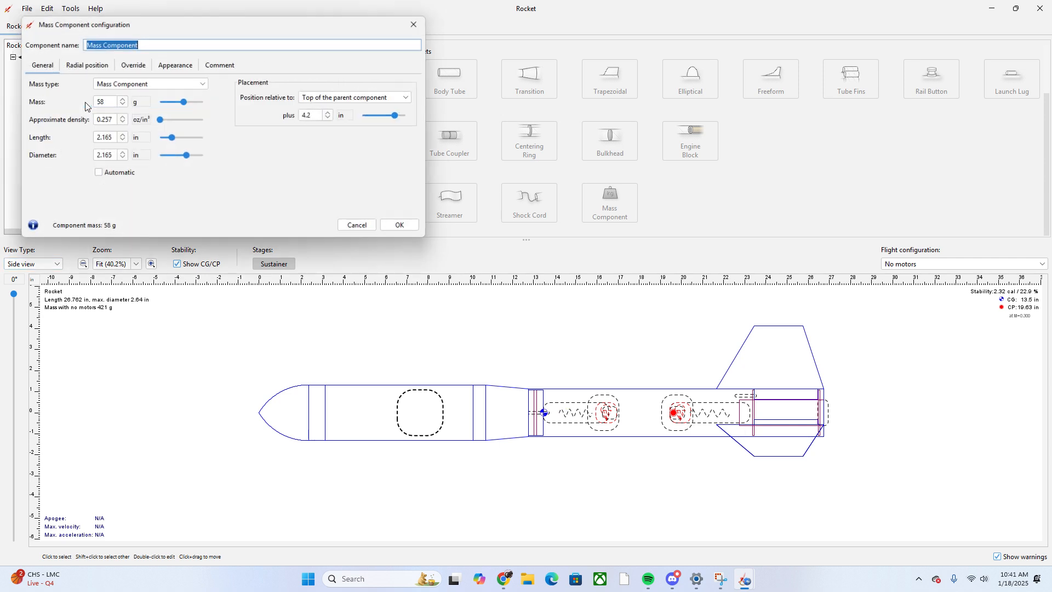
{"action": "left_click_drag", "start_coordinate": [399, 116], "coordinate": [389, 118]}
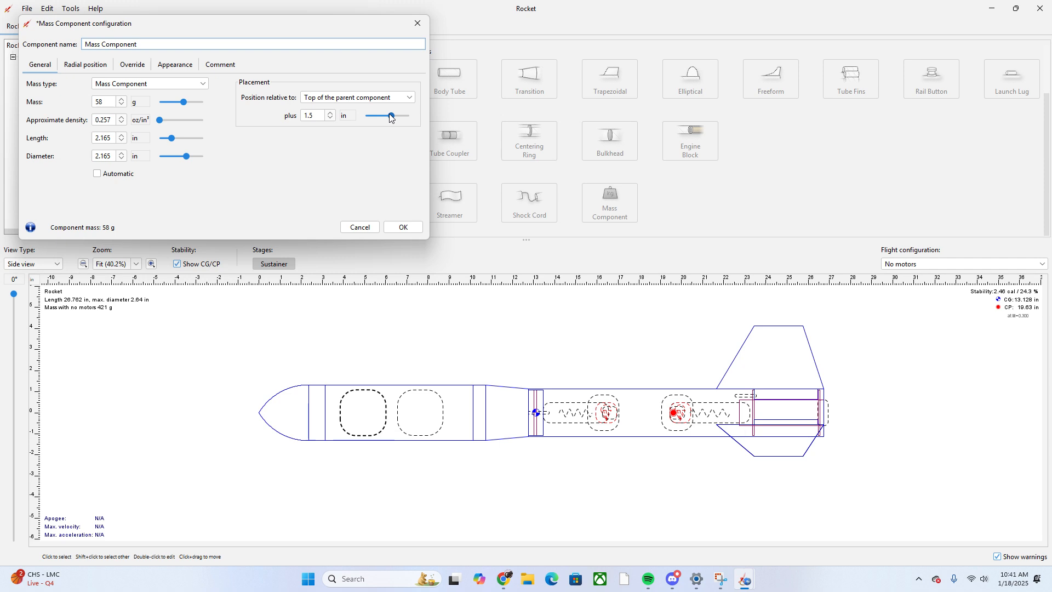
{"action": "left_click", "coordinate": [404, 228]}
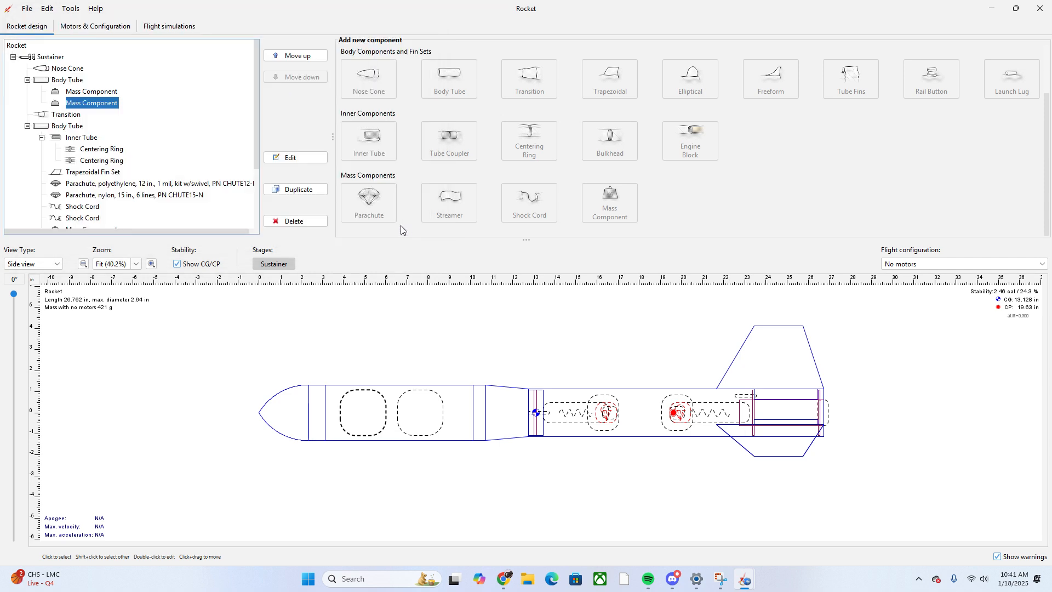
Add a mass component 5.7 in long and 2.4 in in diameter to the forward body tube, 1.1 in from its top
{"action": "left_click", "coordinate": [67, 84]}
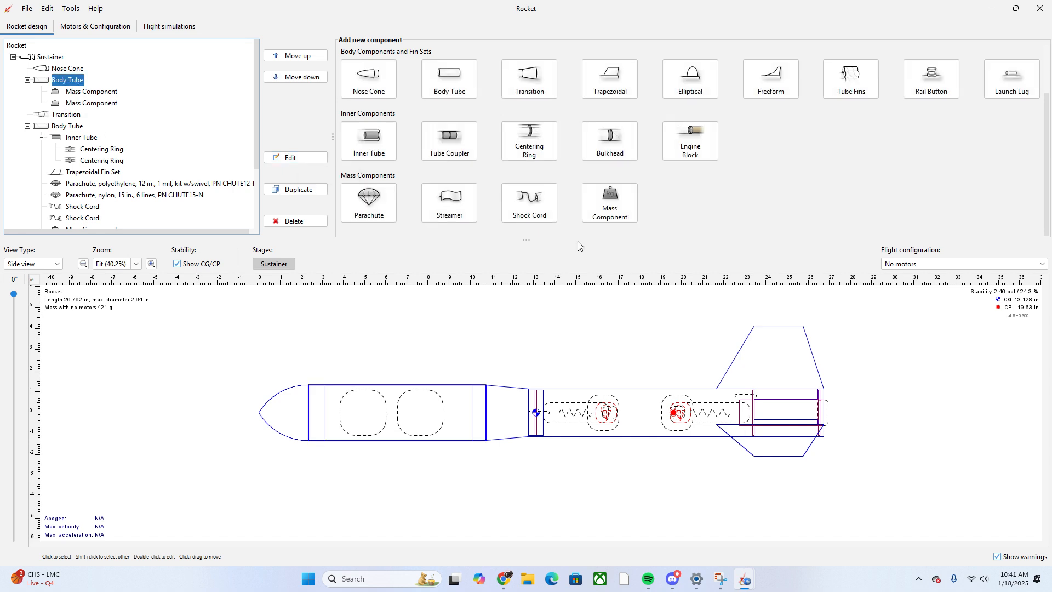
{"action": "left_click", "coordinate": [601, 195]}
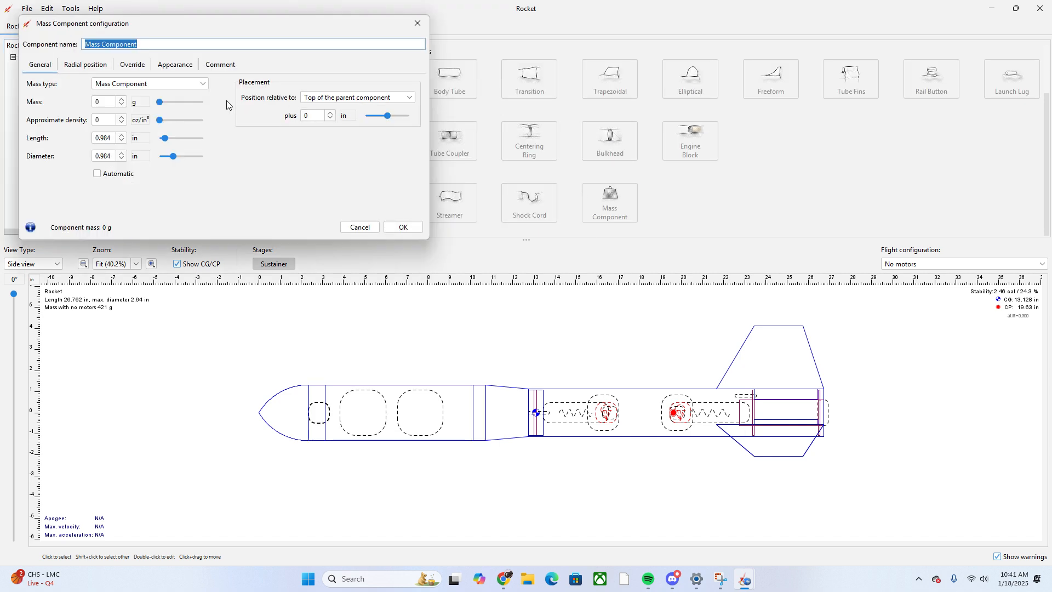
{"action": "left_click_drag", "start_coordinate": [167, 139], "coordinate": [184, 158]}
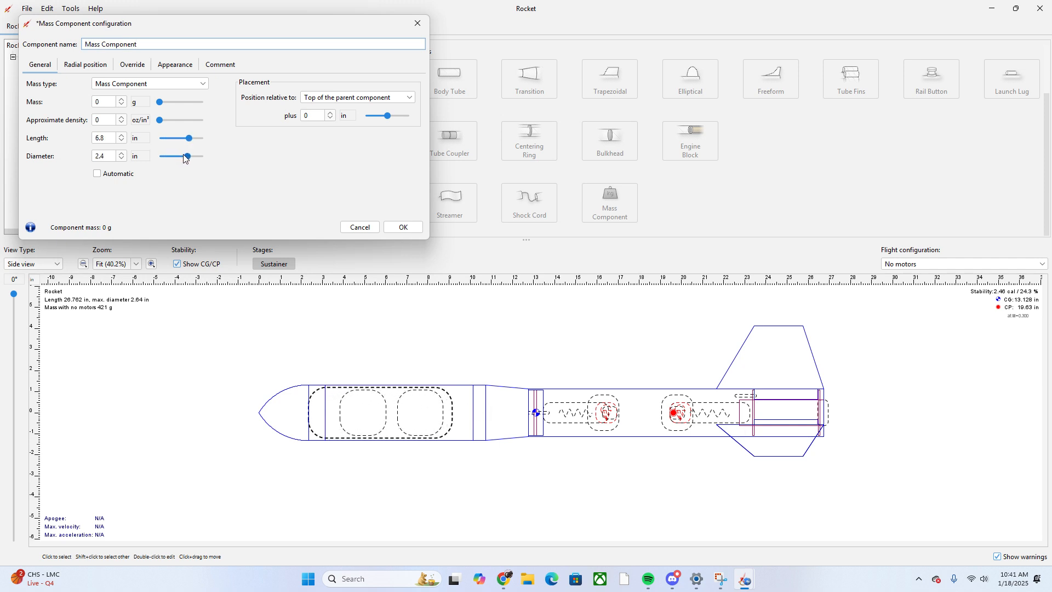
{"action": "left_click_drag", "start_coordinate": [387, 116], "coordinate": [391, 123]}
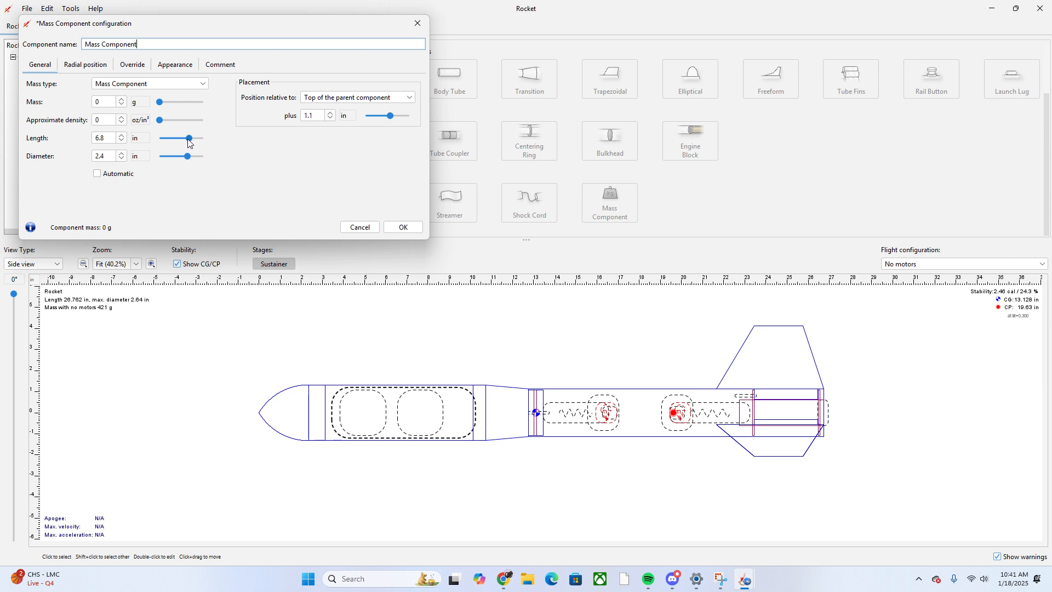
{"action": "left_click_drag", "start_coordinate": [188, 141], "coordinate": [187, 141]}
Name the new mass component "Foam", set its mass to 10 g and accept it
{"action": "triple_click", "coordinate": [162, 48]}
{"action": "type", "text": "Foam"}
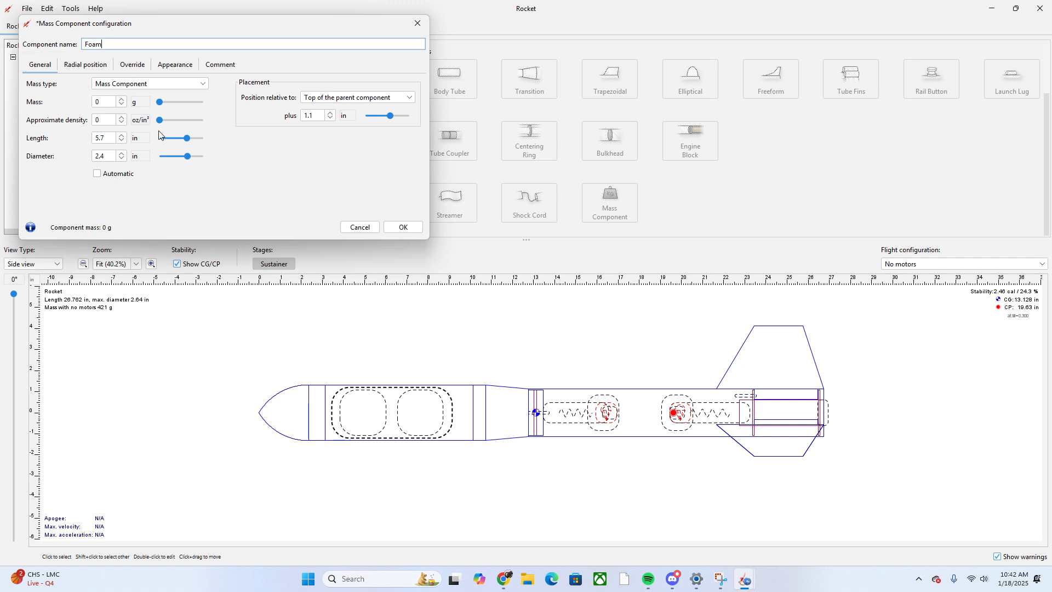
{"action": "left_click", "coordinate": [109, 101]}
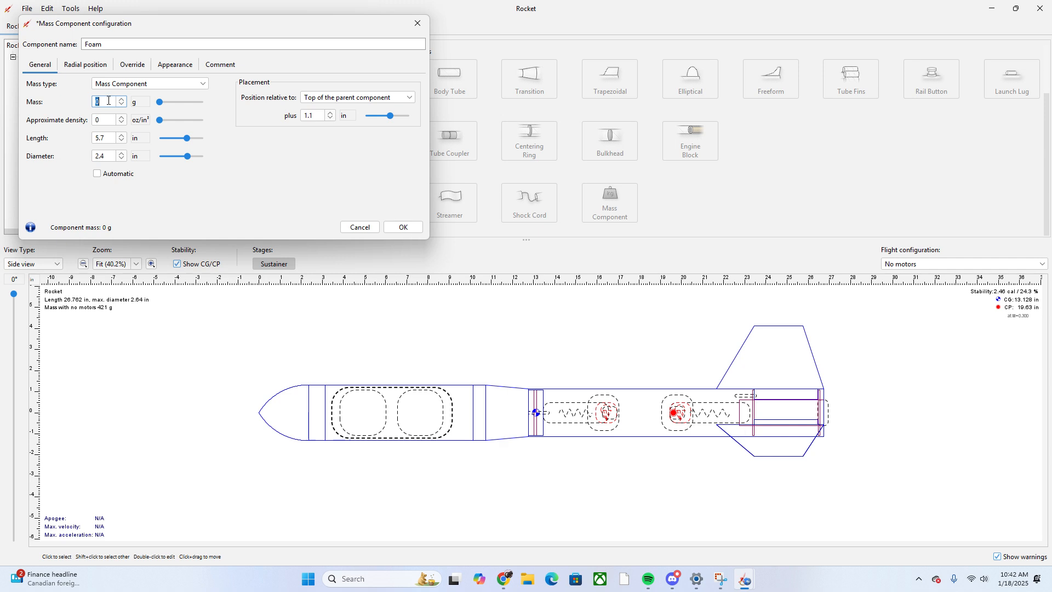
{"action": "type", "text": "10"}
{"action": "left_click", "coordinate": [403, 227]}
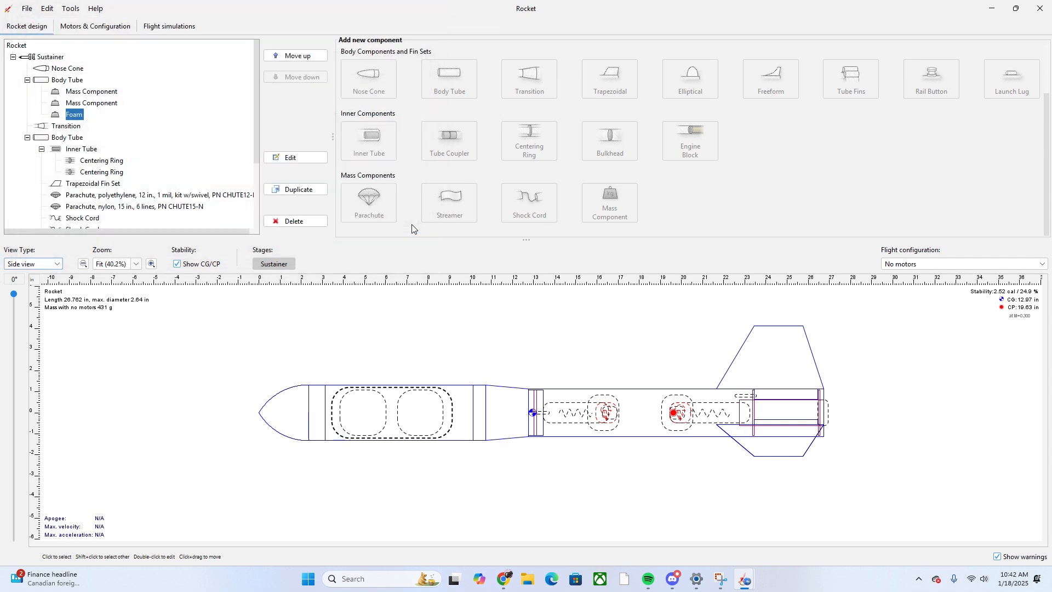
Rename both 58 g mass components in the forward body tube as "Egg"
{"action": "double_click", "coordinate": [92, 103]}
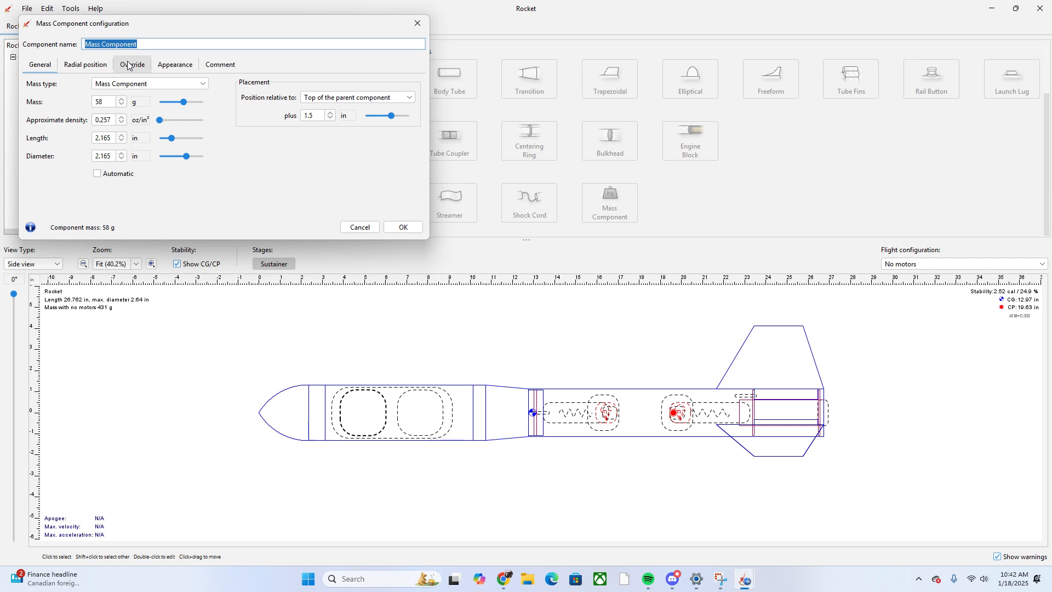
{"action": "type", "text": "Egg"}
{"action": "left_click", "coordinate": [402, 227]}
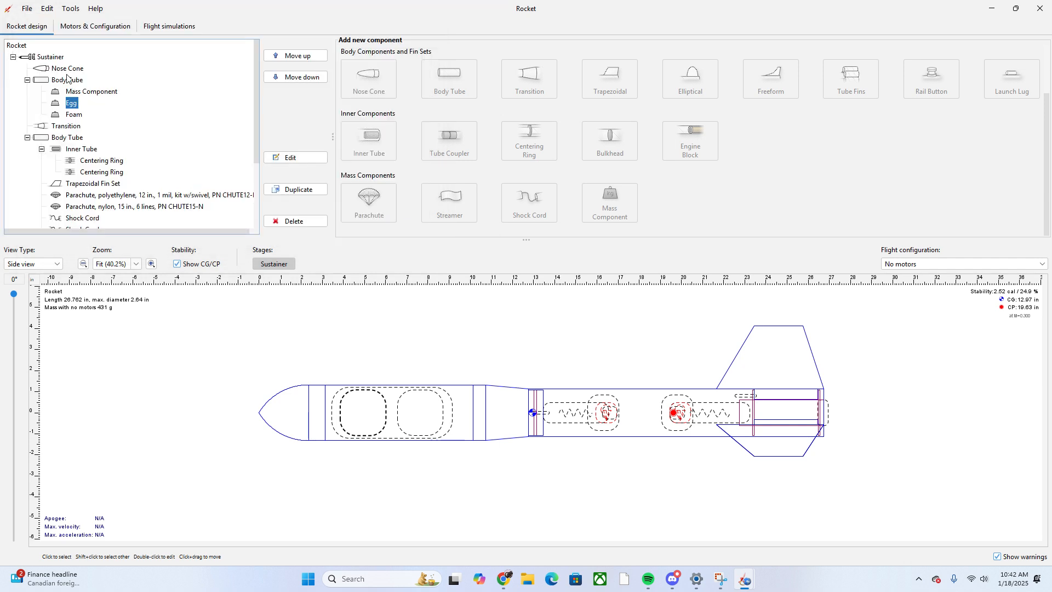
{"action": "double_click", "coordinate": [88, 94]}
{"action": "key", "text": "BackSpace"}
{"action": "type", "text": "Egg"}
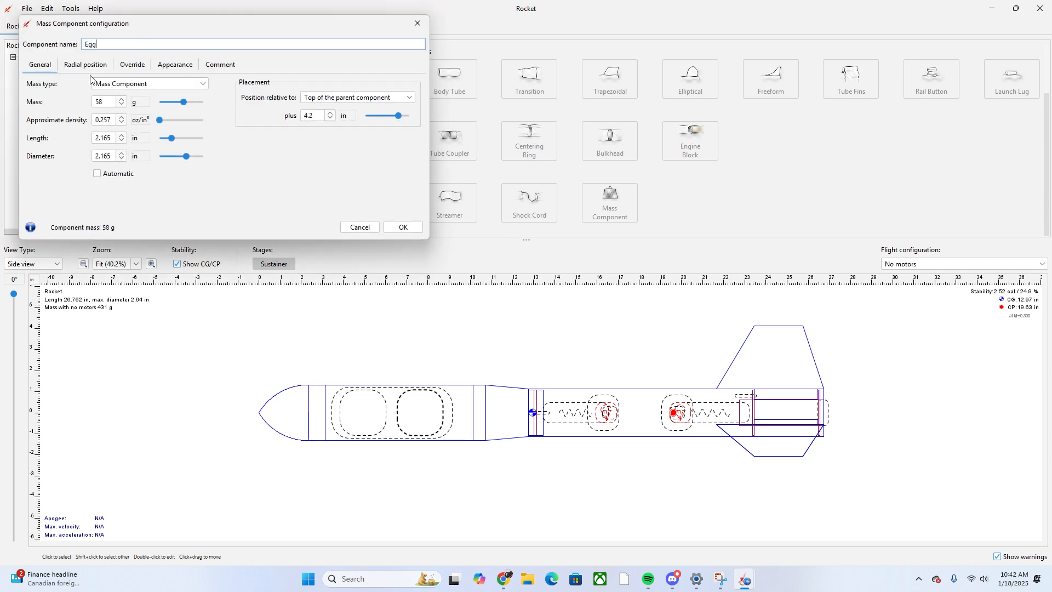
{"action": "left_click", "coordinate": [404, 226]}
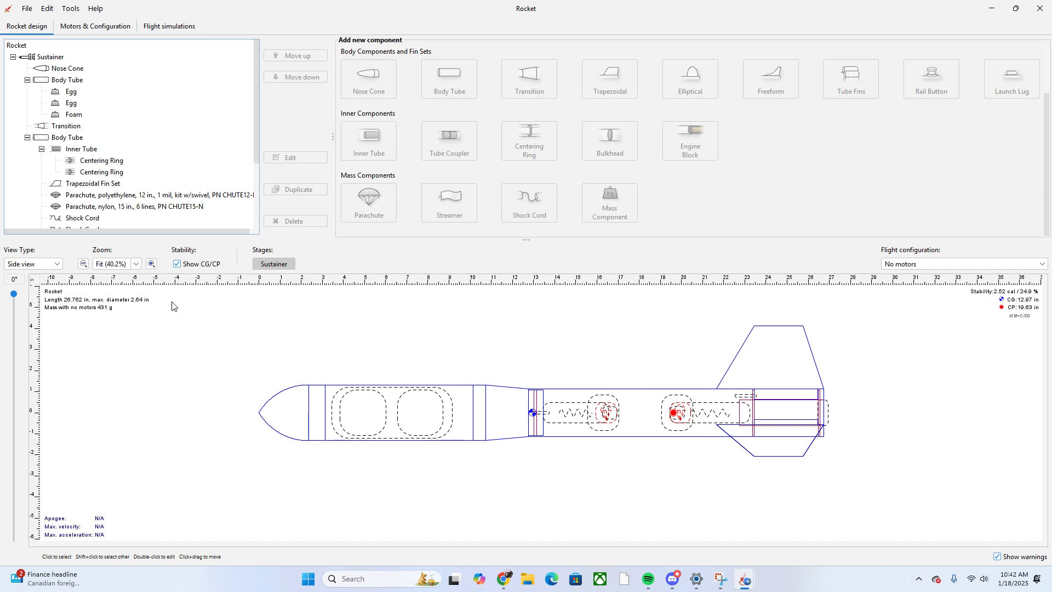
Add a centering ring to the nose cone, offset 0.7 in from its bottom, with a 2.6 in outer and 2.2 in inner diameter
{"action": "left_click", "coordinate": [59, 68]}
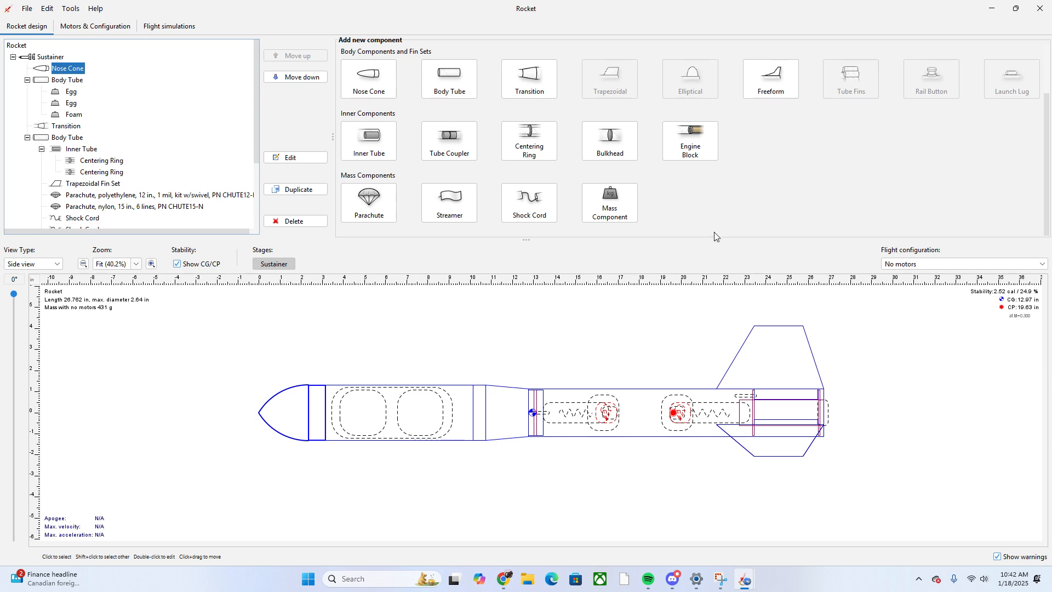
{"action": "left_click", "coordinate": [526, 155]}
{"action": "left_click", "coordinate": [725, 395]}
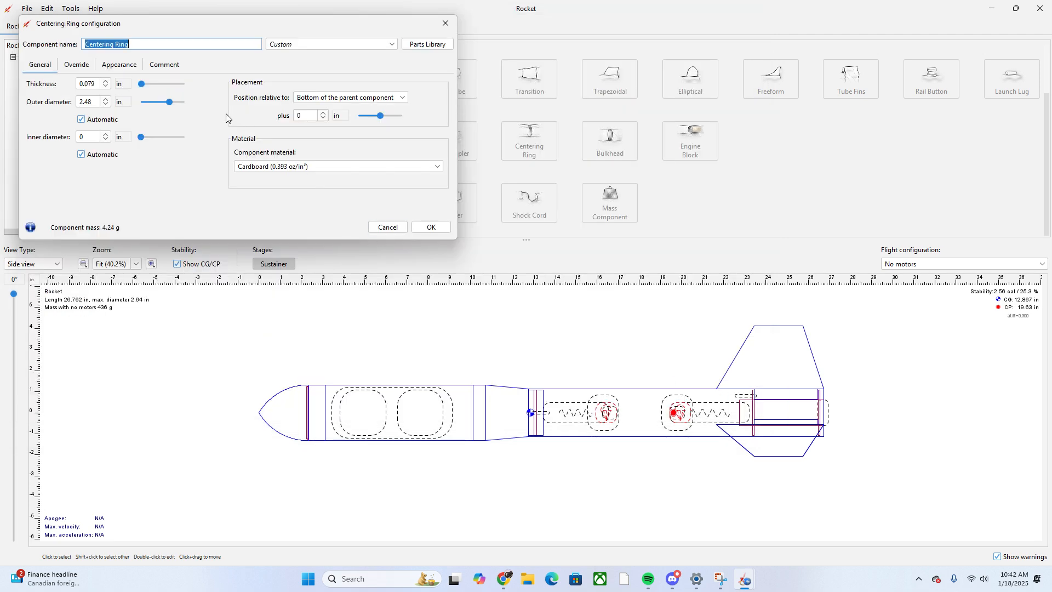
{"action": "left_click_drag", "start_coordinate": [381, 116], "coordinate": [386, 117]}
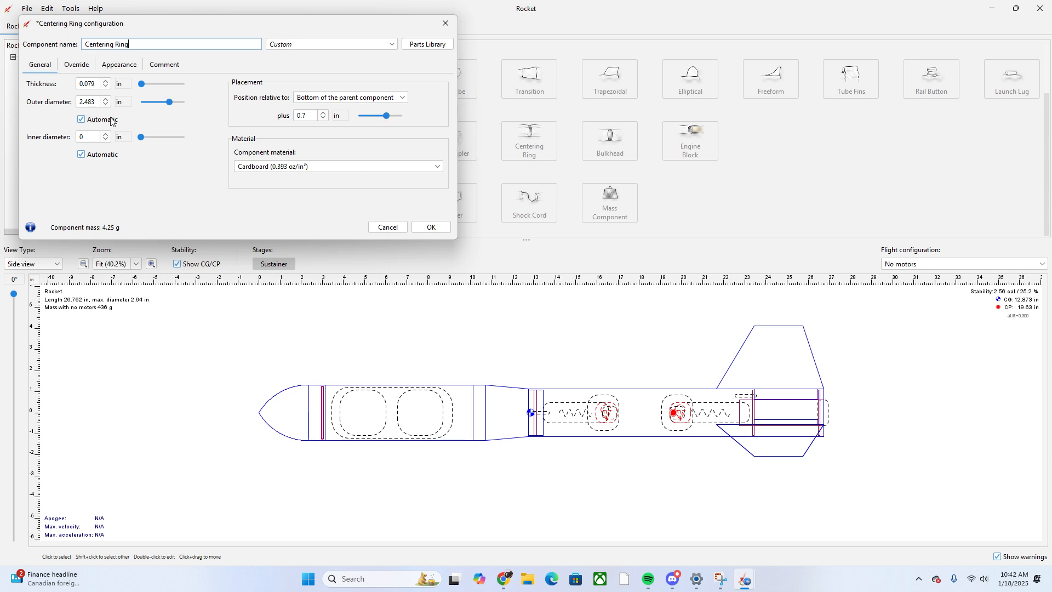
{"action": "left_click_drag", "start_coordinate": [141, 133], "coordinate": [179, 143]}
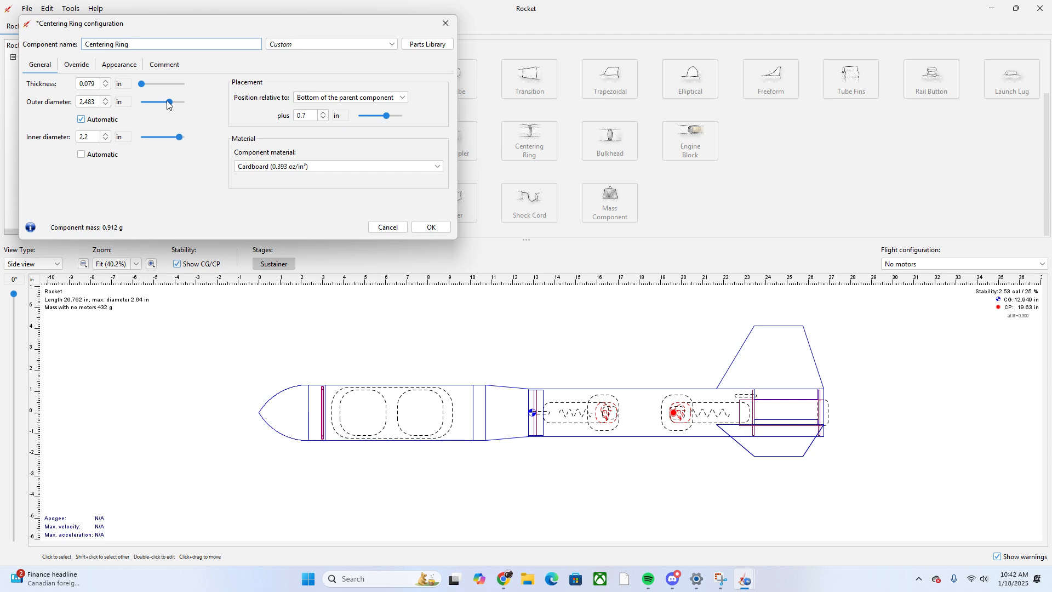
{"action": "left_click_drag", "start_coordinate": [167, 104], "coordinate": [168, 104]}
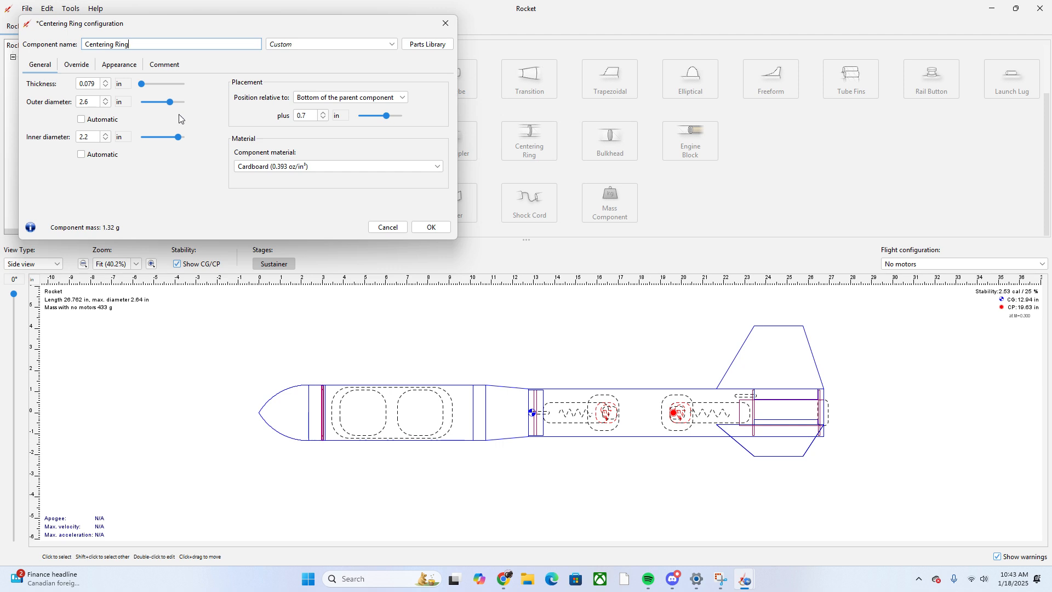
Set the nose cone centering ring's material to the custom ABS and its thickness to 0.079 in, and accept it
{"action": "left_click", "coordinate": [296, 171]}
{"action": "mouse_move", "coordinate": [306, 200]}
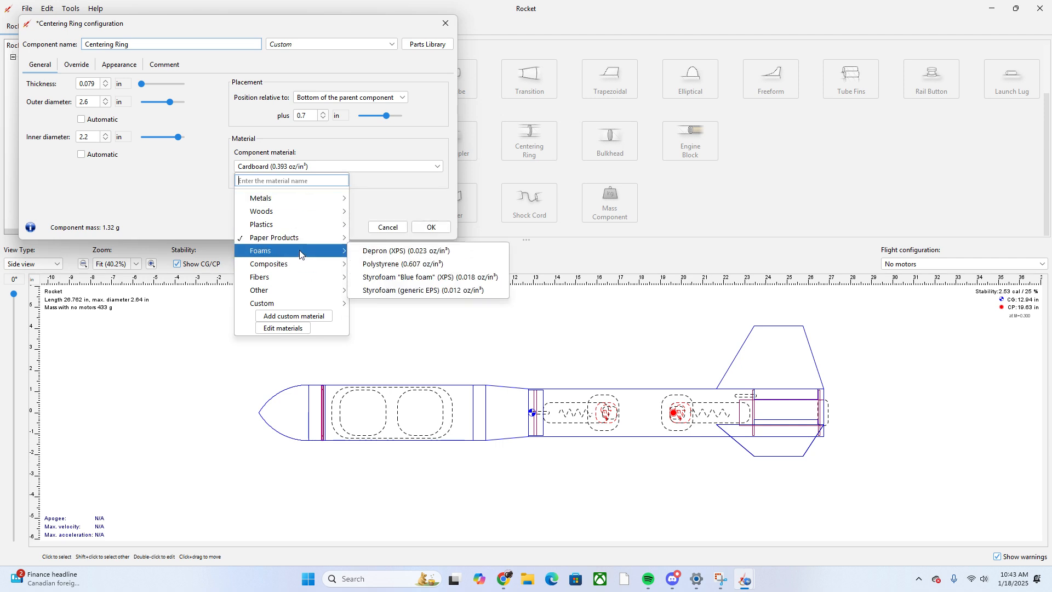
{"action": "mouse_move", "coordinate": [299, 306]}
{"action": "left_click", "coordinate": [402, 304]}
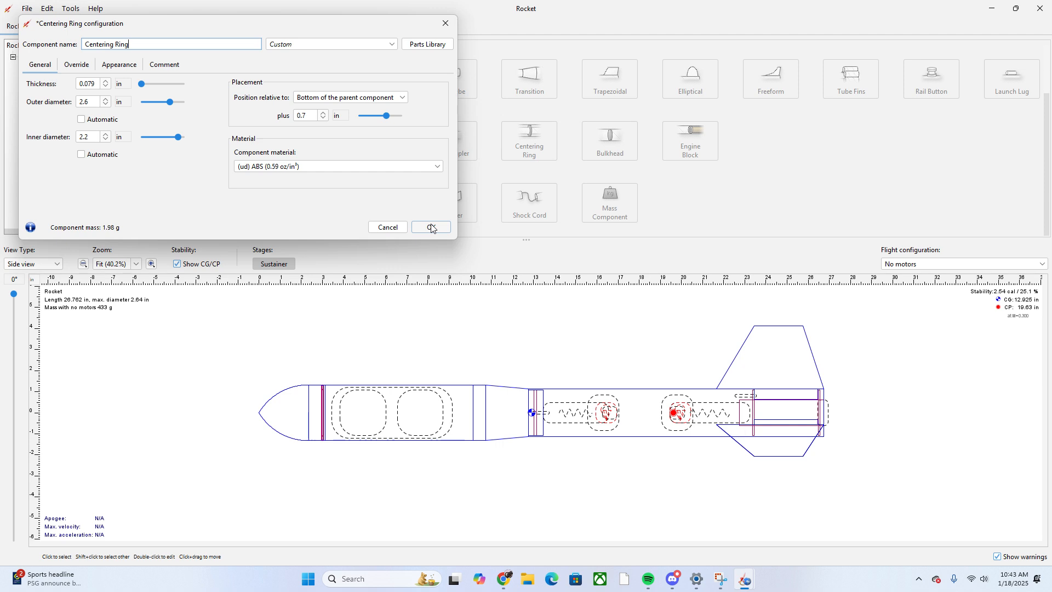
{"action": "left_click", "coordinate": [97, 83]}
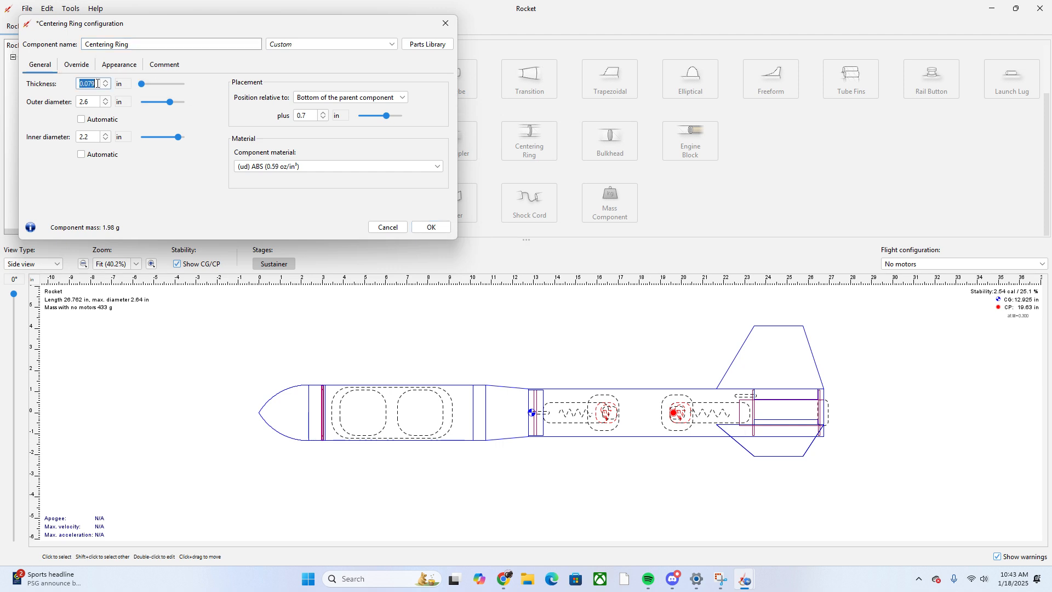
{"action": "type", "text": "0.079"}
{"action": "left_click", "coordinate": [431, 227]}
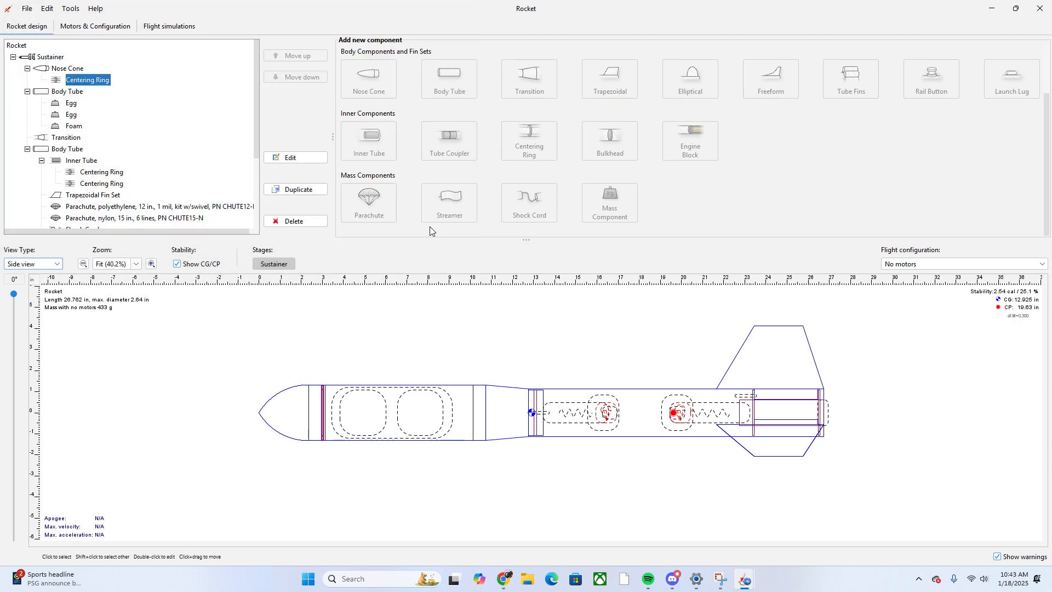
Add a mass component weighing 7 g to the nose cone
{"action": "left_click", "coordinate": [56, 70]}
{"action": "left_click", "coordinate": [610, 201]}
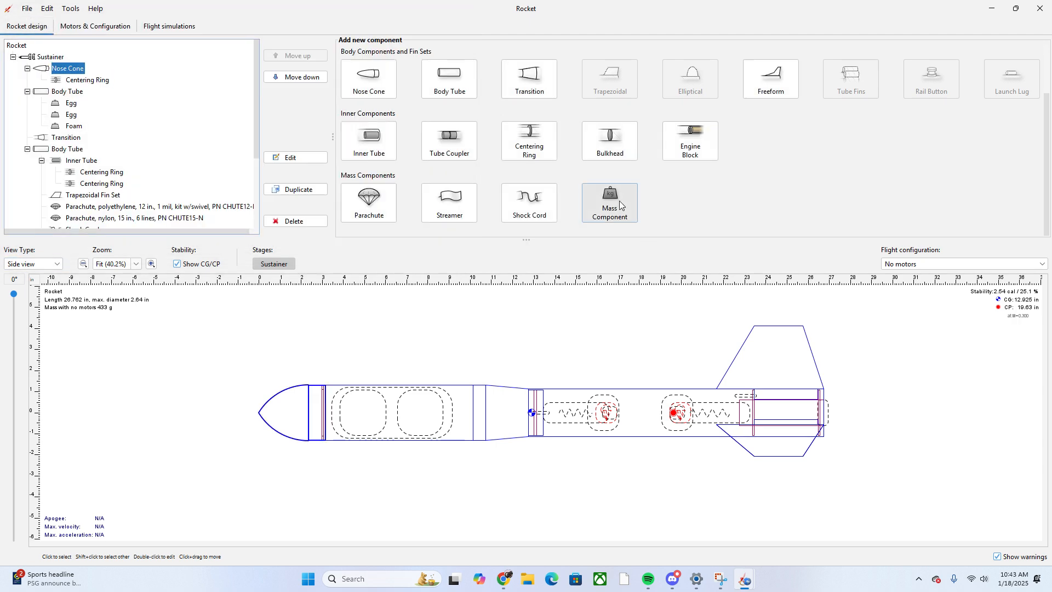
{"action": "left_click", "coordinate": [109, 100]}
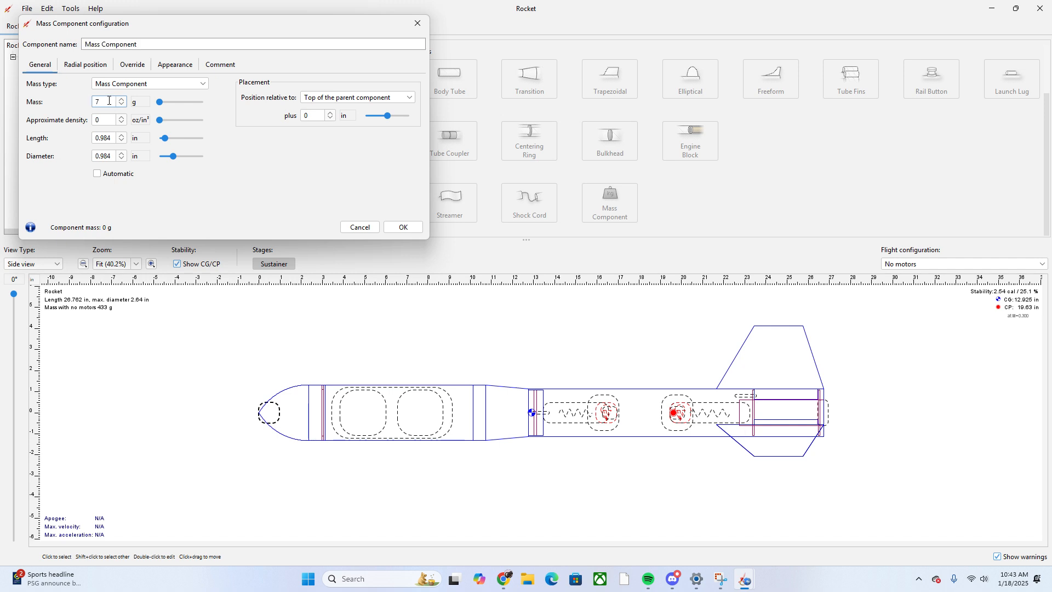
{"action": "type", "text": "7"}
Try naming the 7 g mass component "Altimeters" and place it 2.1 in from the top of the nose cone
{"action": "left_click_drag", "start_coordinate": [167, 43], "coordinate": [86, 44]}
{"action": "key", "text": "BackSpace"}
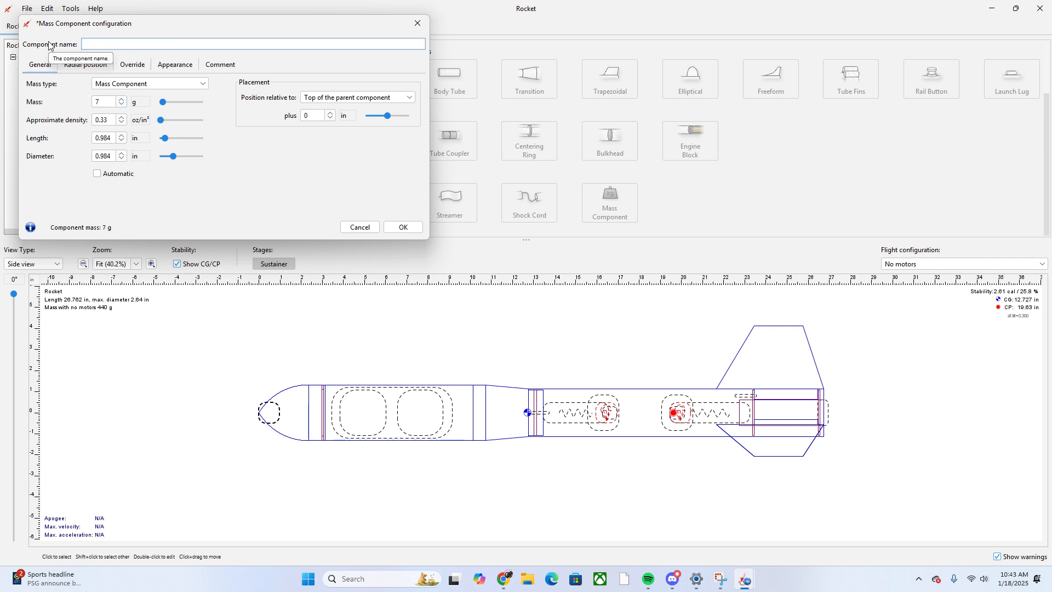
{"action": "type", "text": "Altimeters"}
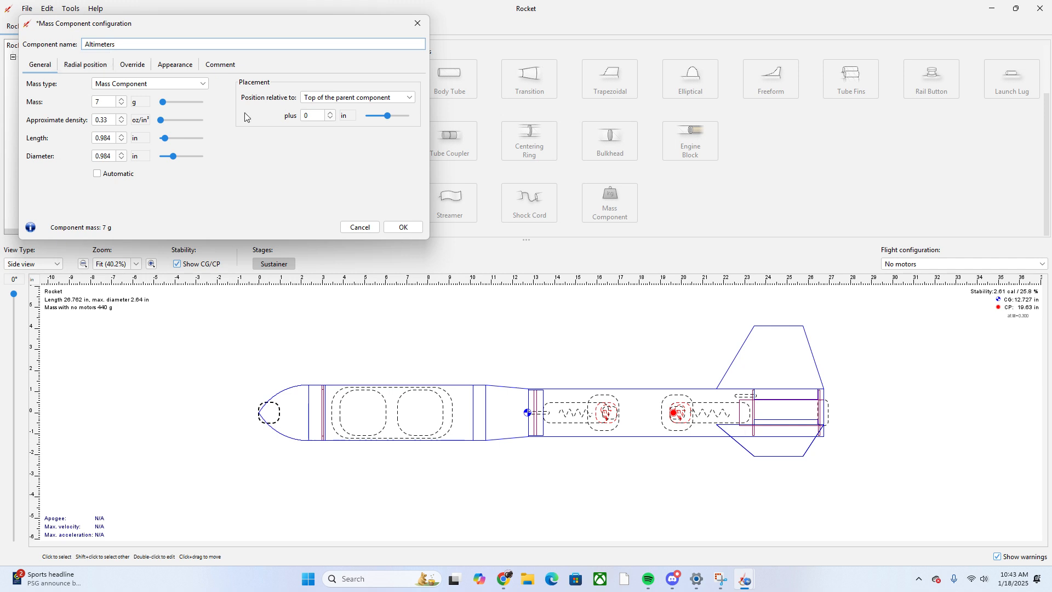
{"action": "left_click_drag", "start_coordinate": [389, 117], "coordinate": [410, 118]}
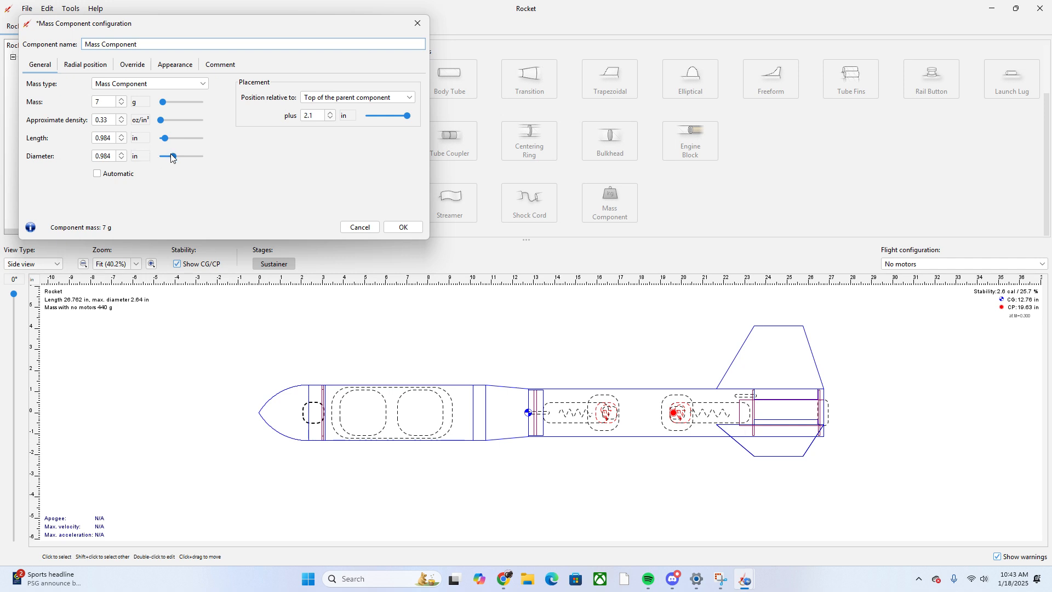
Shrink the nose cone mass component's diameter, offset it radially off the centreline toward the upper wall, and accept it
{"action": "left_click_drag", "start_coordinate": [172, 157], "coordinate": [164, 158]}
{"action": "left_click", "coordinate": [94, 70]}
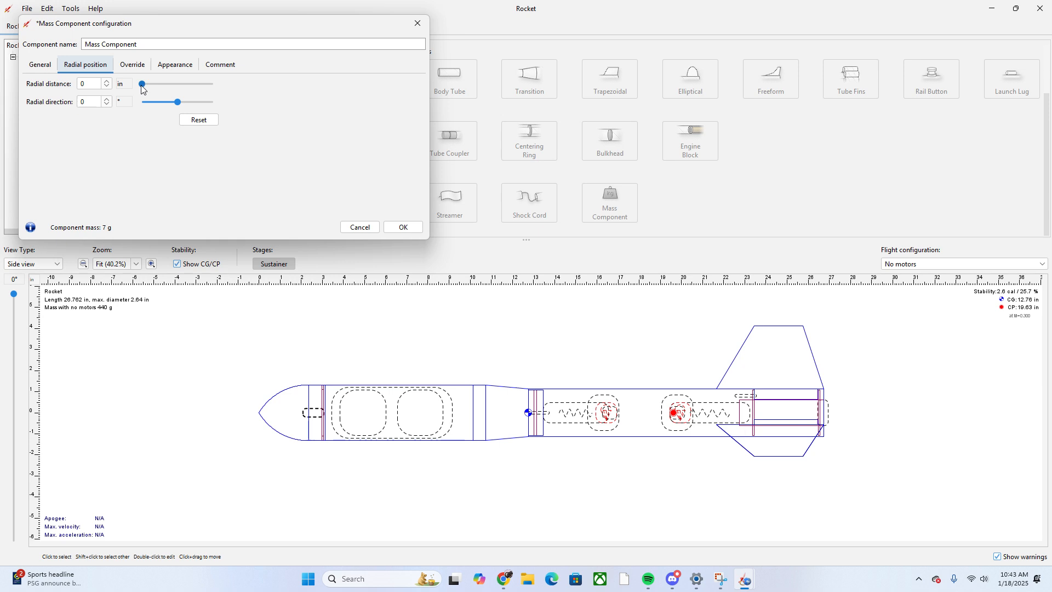
{"action": "left_click_drag", "start_coordinate": [141, 86], "coordinate": [149, 90]}
{"action": "left_click", "coordinate": [412, 231]}
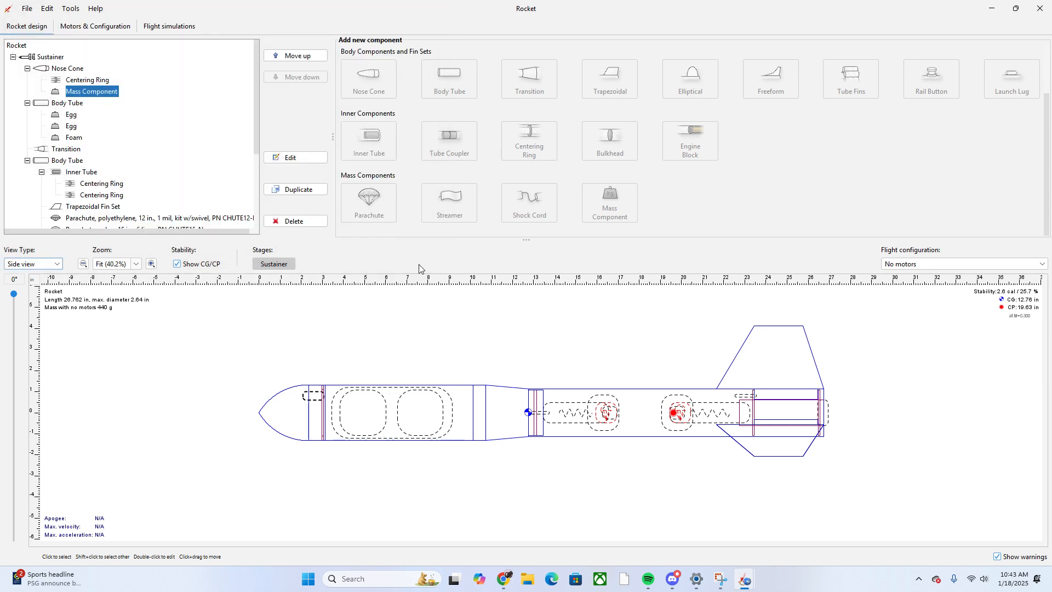
Add a Binder Design Std 1010 RB rail button to the aft body tube, 6.3 in from its middle, and accept it
{"action": "left_click", "coordinate": [65, 161]}
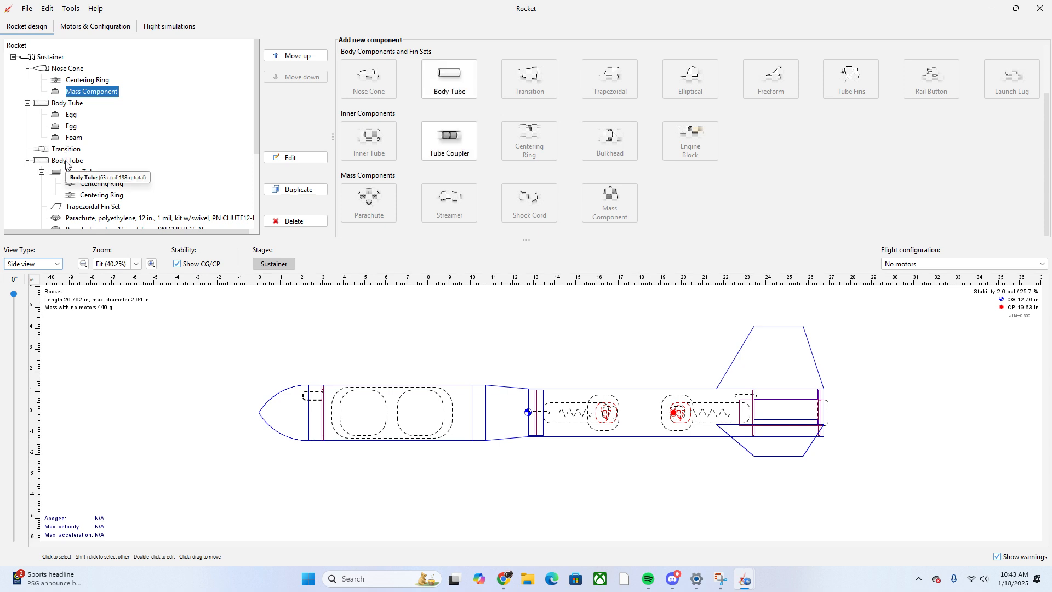
{"action": "left_click", "coordinate": [65, 161]}
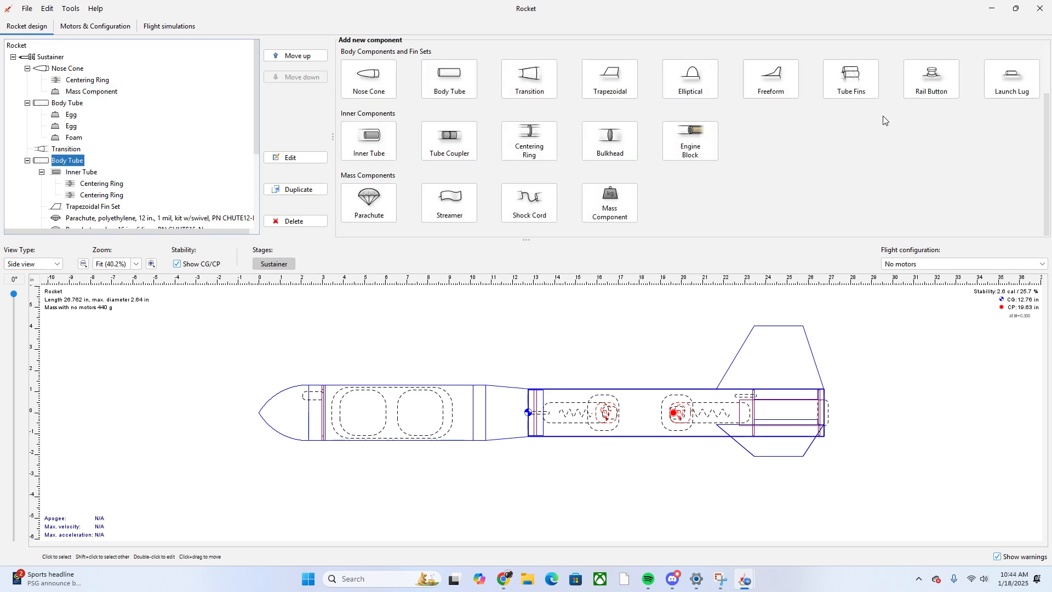
{"action": "left_click", "coordinate": [930, 85]}
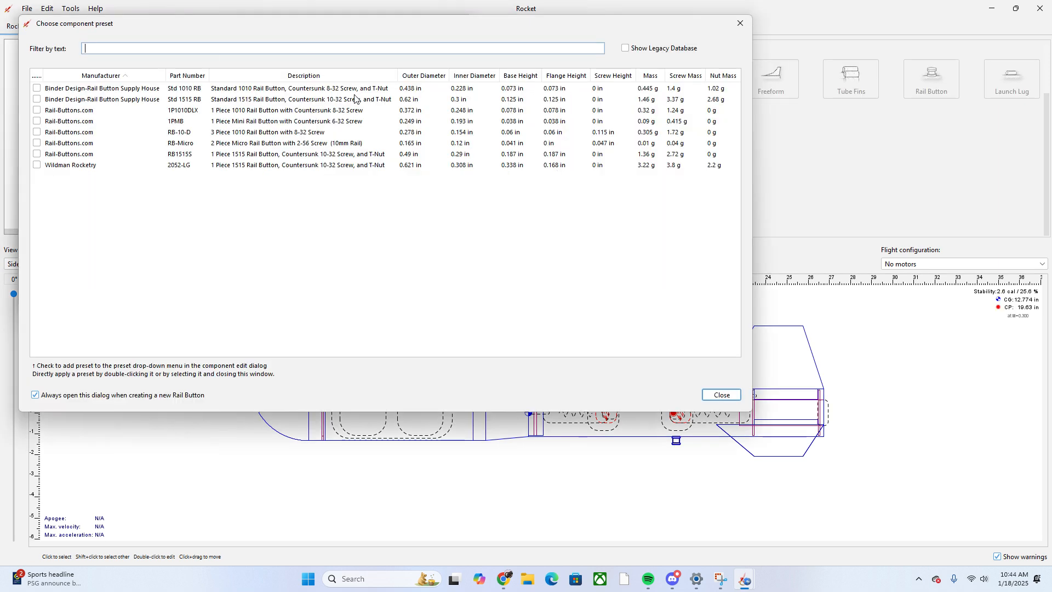
{"action": "left_click", "coordinate": [265, 91]}
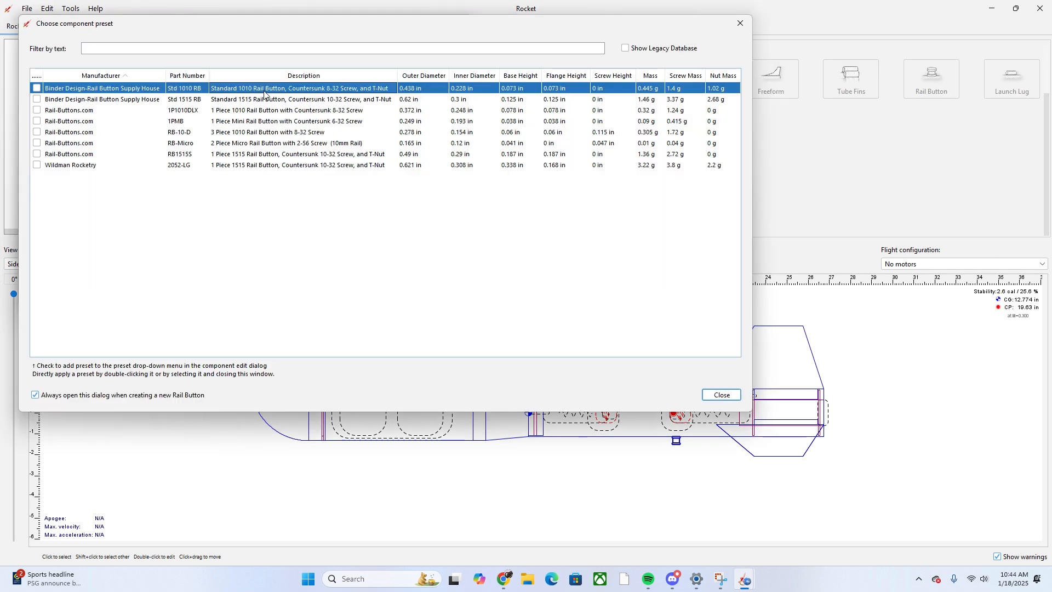
{"action": "double_click", "coordinate": [265, 91]}
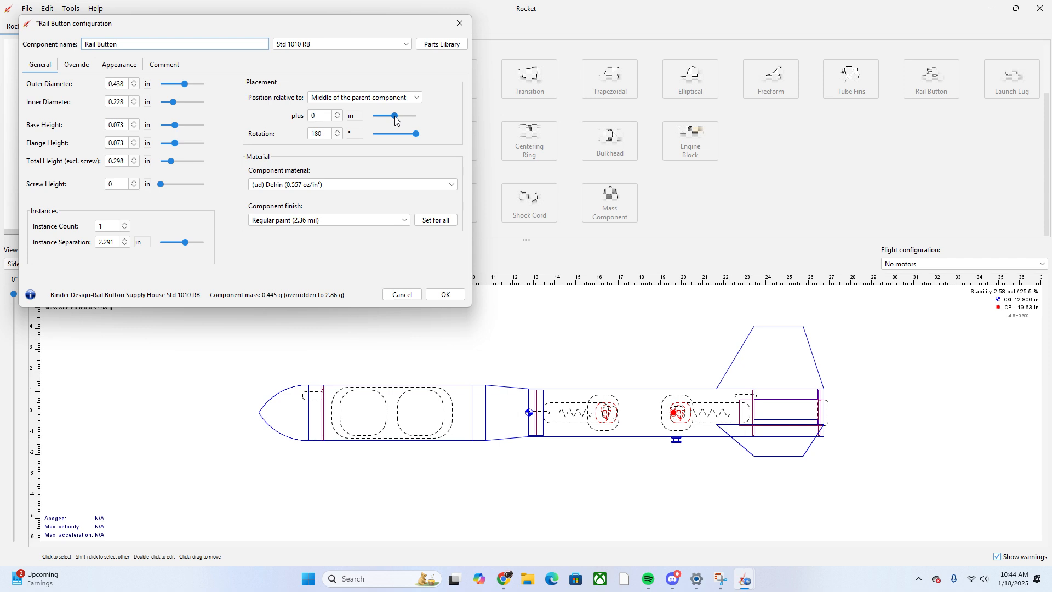
{"action": "left_click_drag", "start_coordinate": [394, 115], "coordinate": [404, 115]}
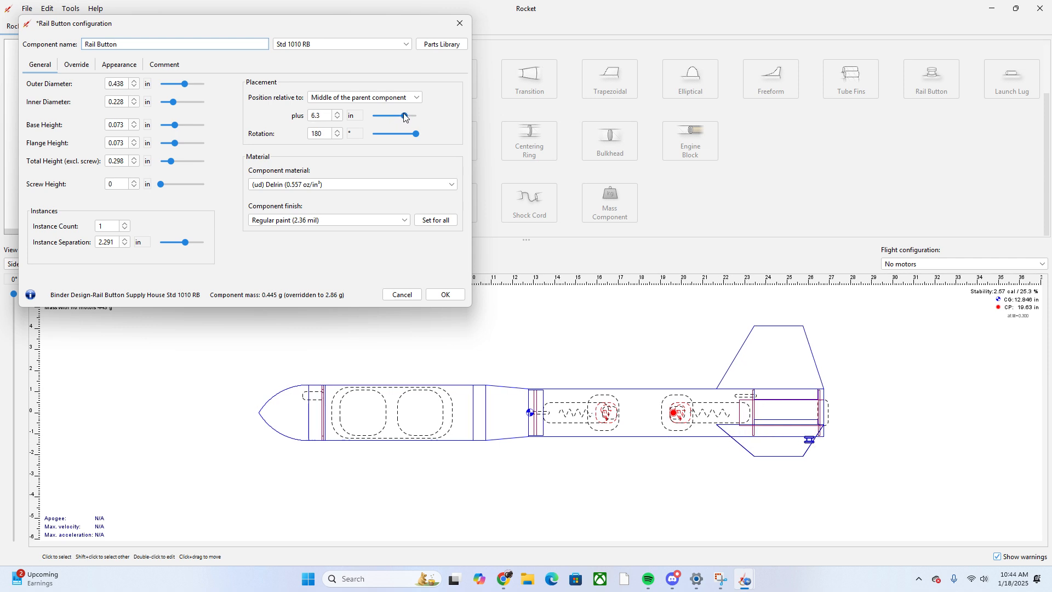
{"action": "left_click", "coordinate": [444, 295]}
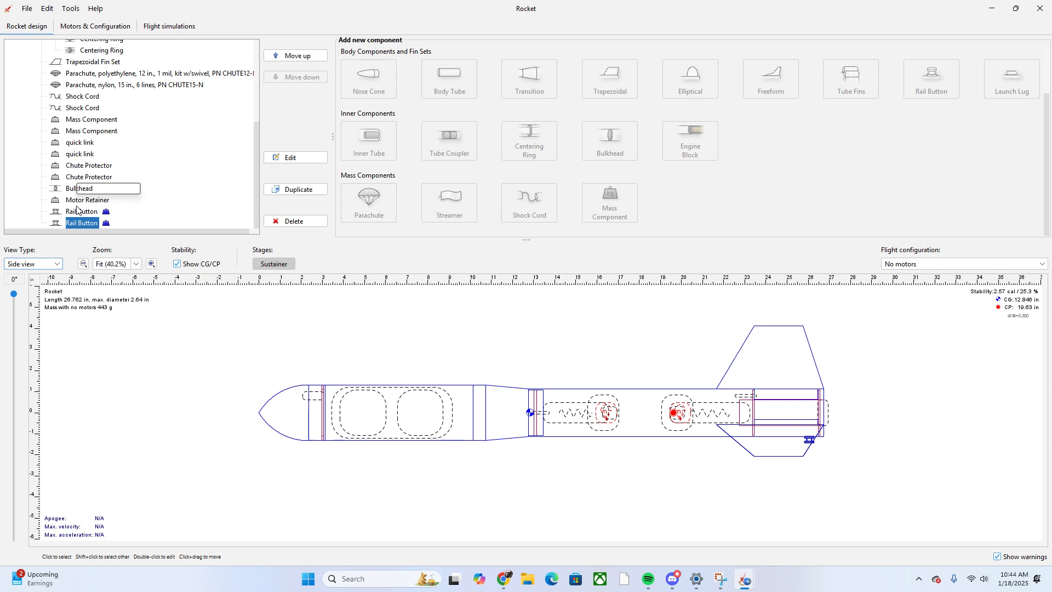
Move the duplicate rail button forward, placing it near the front end of the aft body tube, and accept it
{"action": "double_click", "coordinate": [76, 223]}
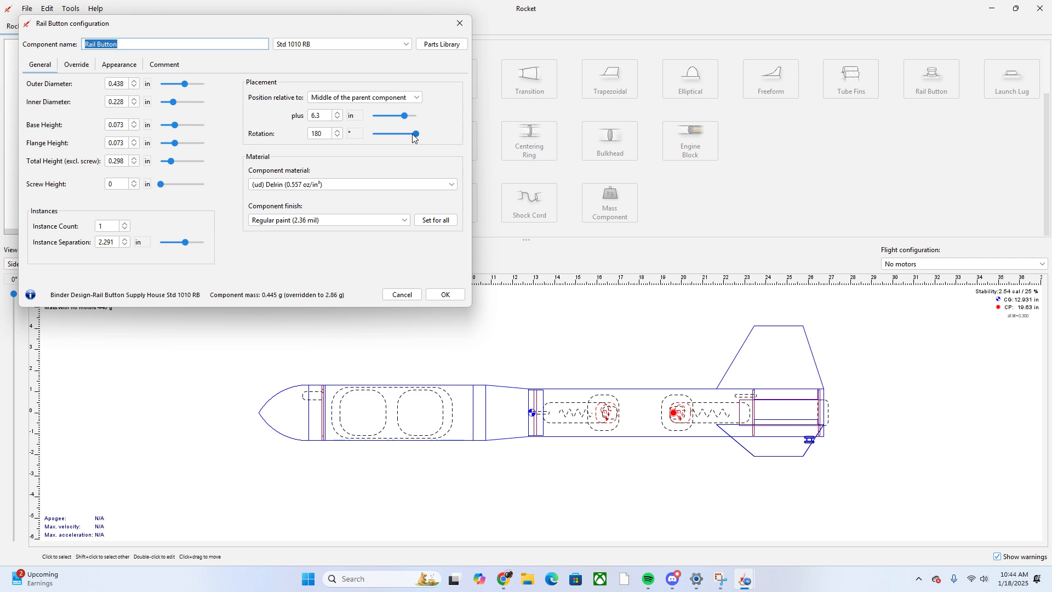
{"action": "left_click_drag", "start_coordinate": [402, 115], "coordinate": [383, 116]}
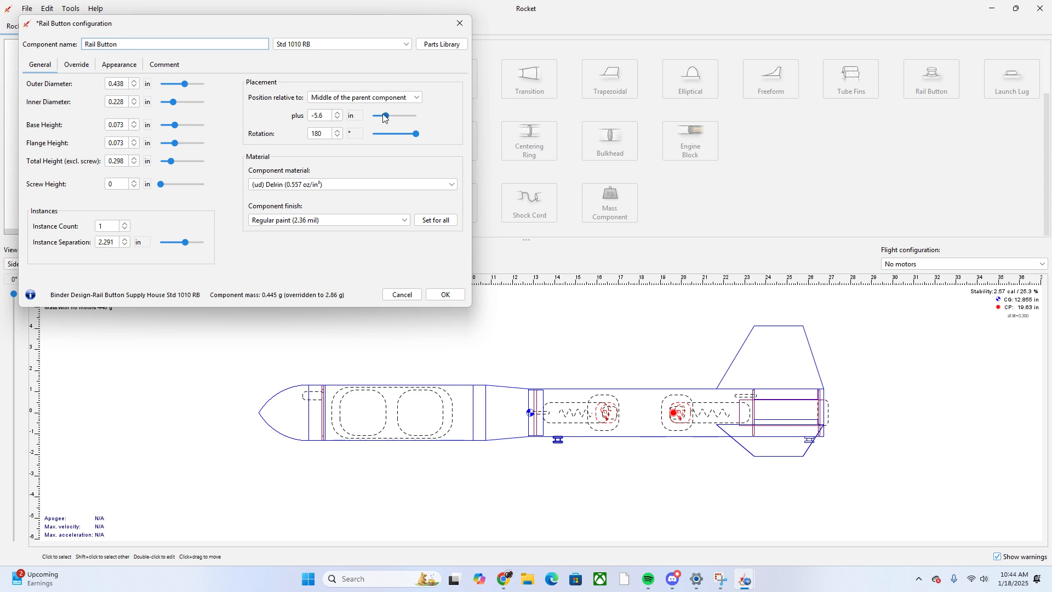
{"action": "left_click_drag", "start_coordinate": [383, 116], "coordinate": [384, 116]}
{"action": "left_click_drag", "start_coordinate": [380, 116], "coordinate": [375, 115]}
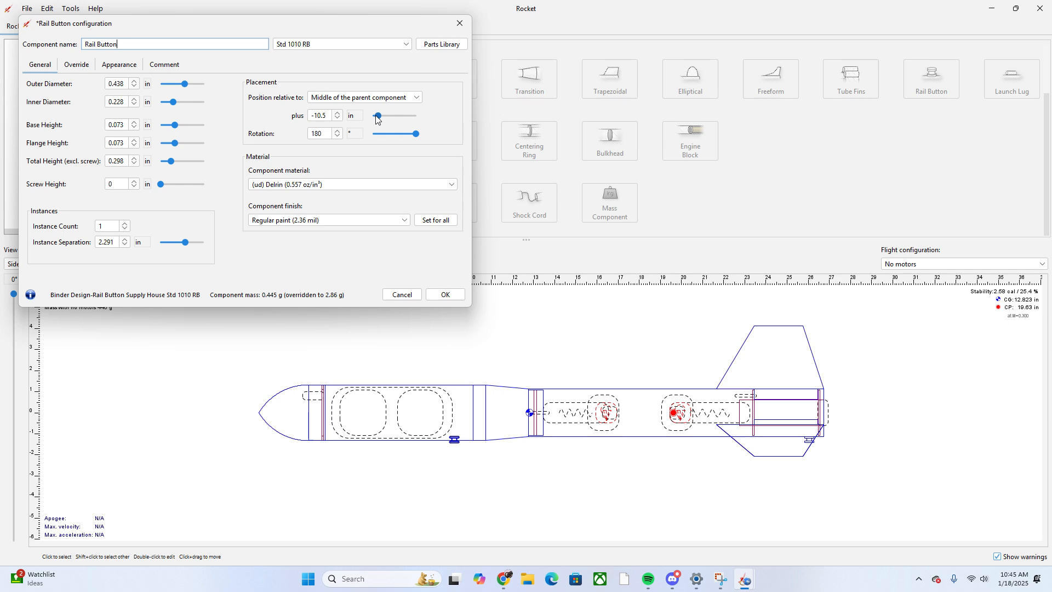
{"action": "left_click_drag", "start_coordinate": [376, 117], "coordinate": [384, 123]}
{"action": "left_click", "coordinate": [445, 295]}
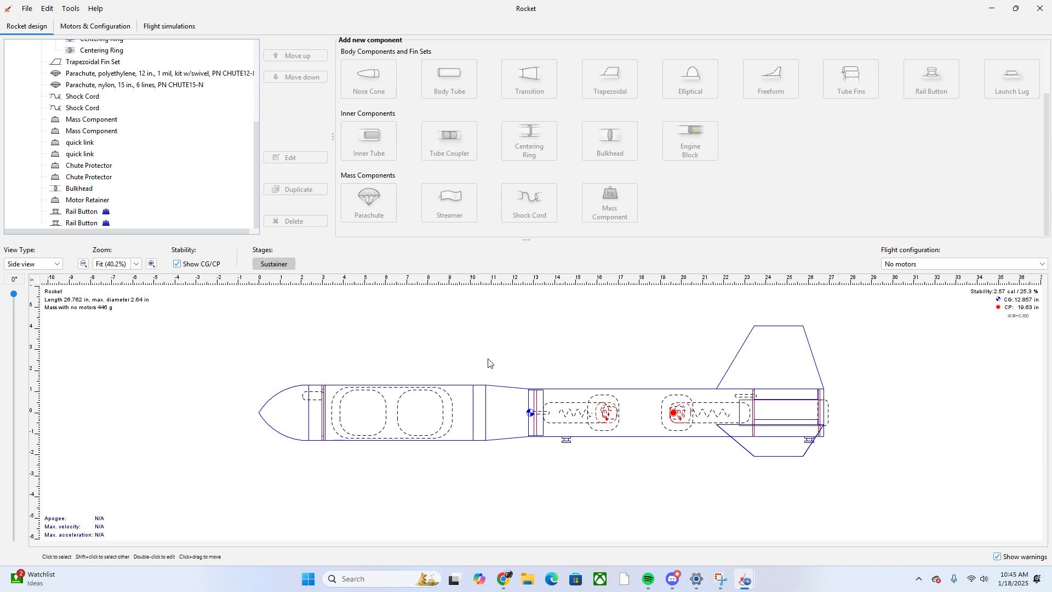